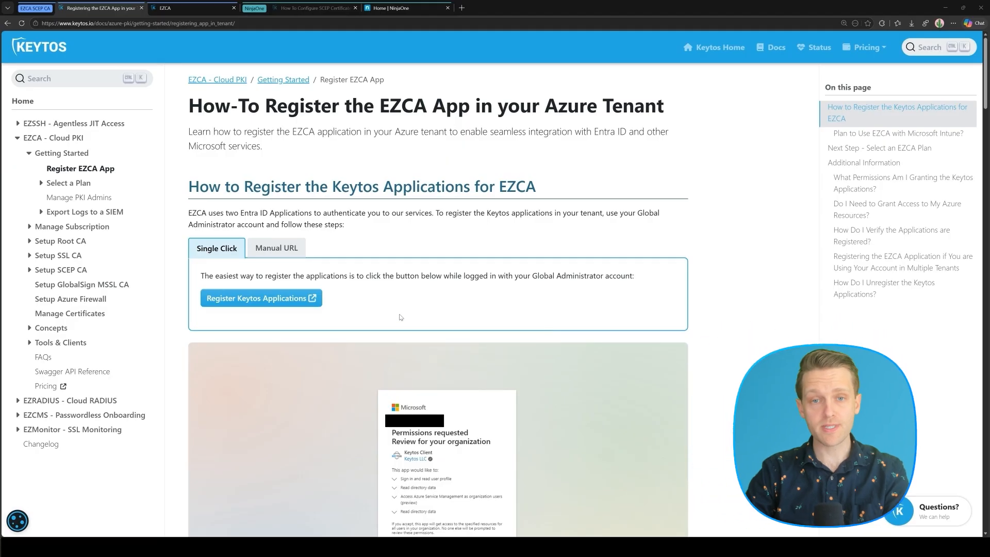
Register the Keytos applications with the tenant admin account's consent, then close the EZCA welcome page.
click(292, 301)
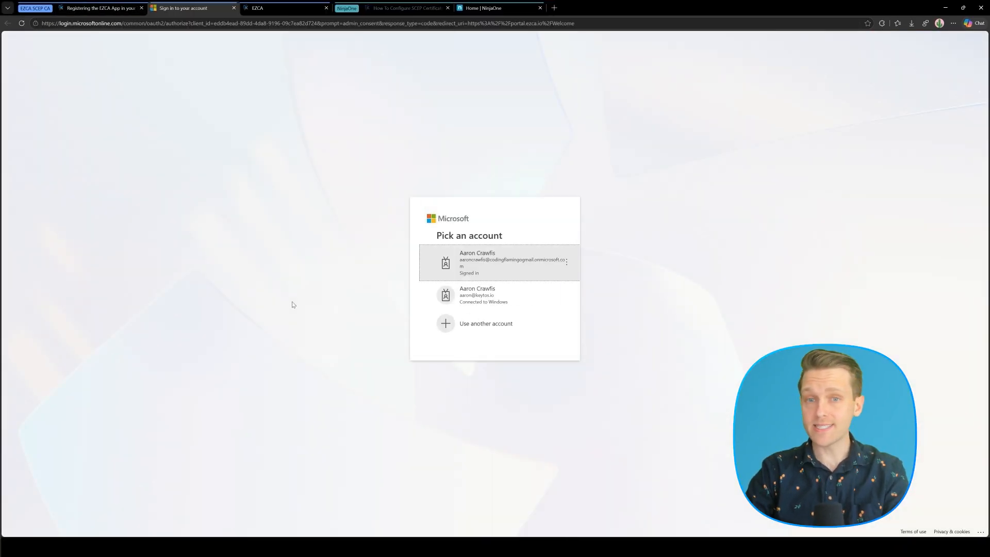
click(453, 267)
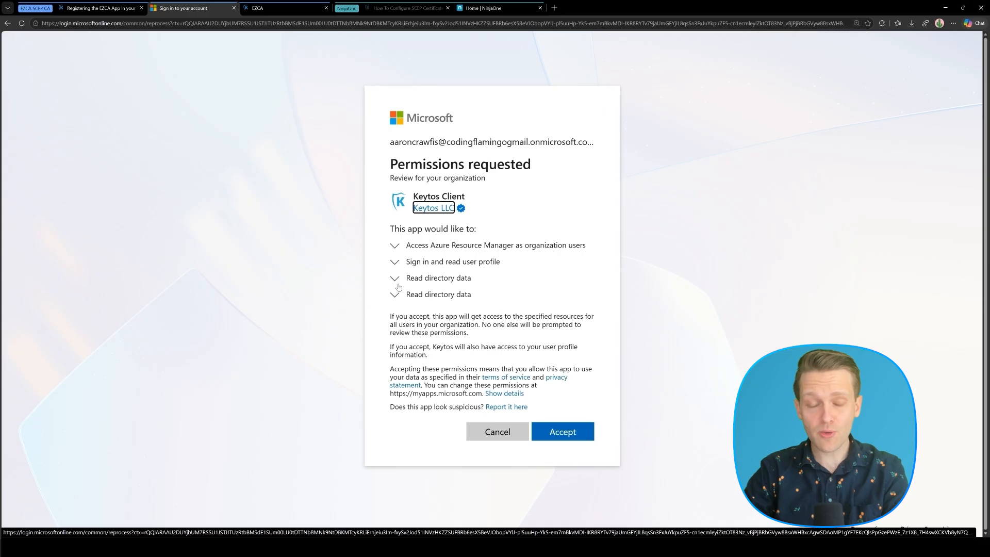
click(563, 432)
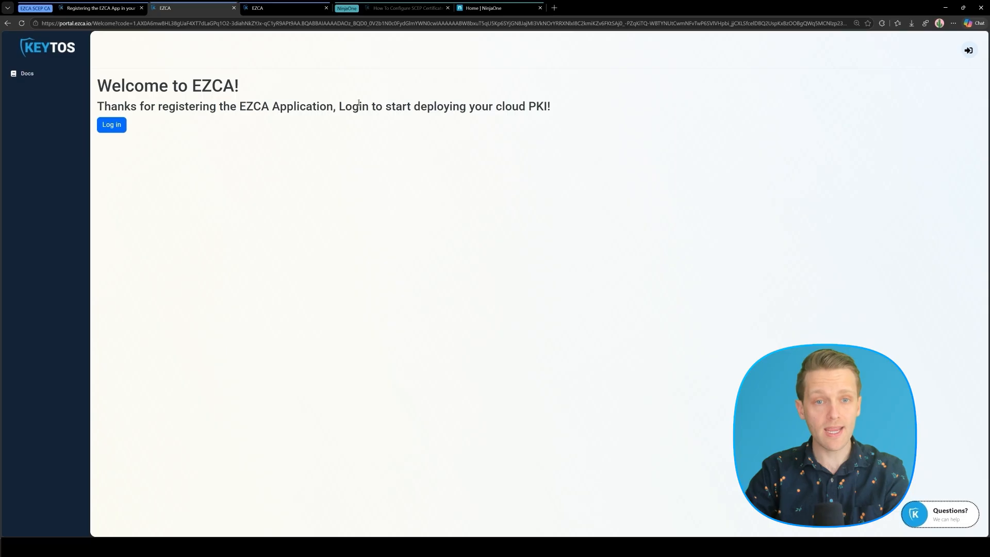
click(235, 8)
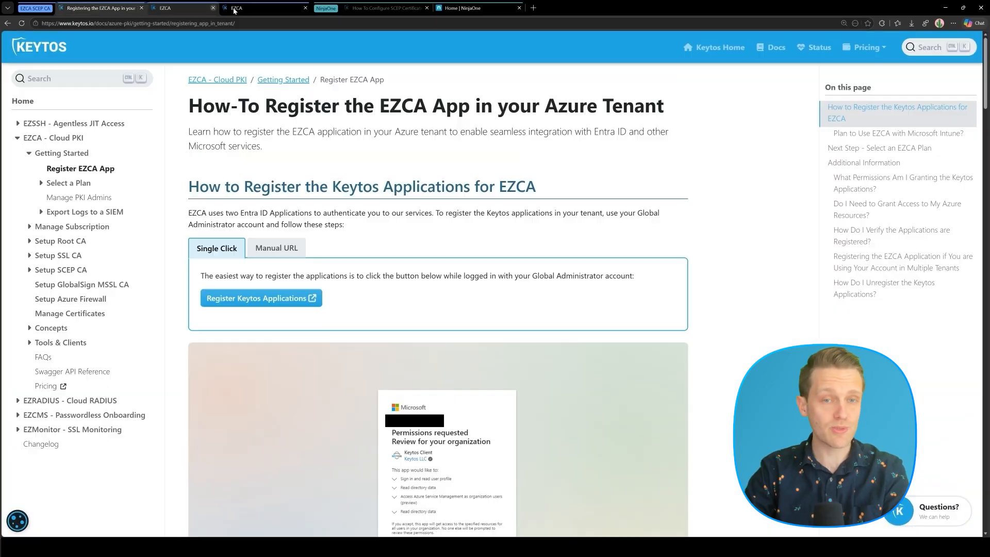
Read the Select a Plan guides for the Azure Portal and EZCA Portal, then go to the EZCA dashboard.
click(81, 185)
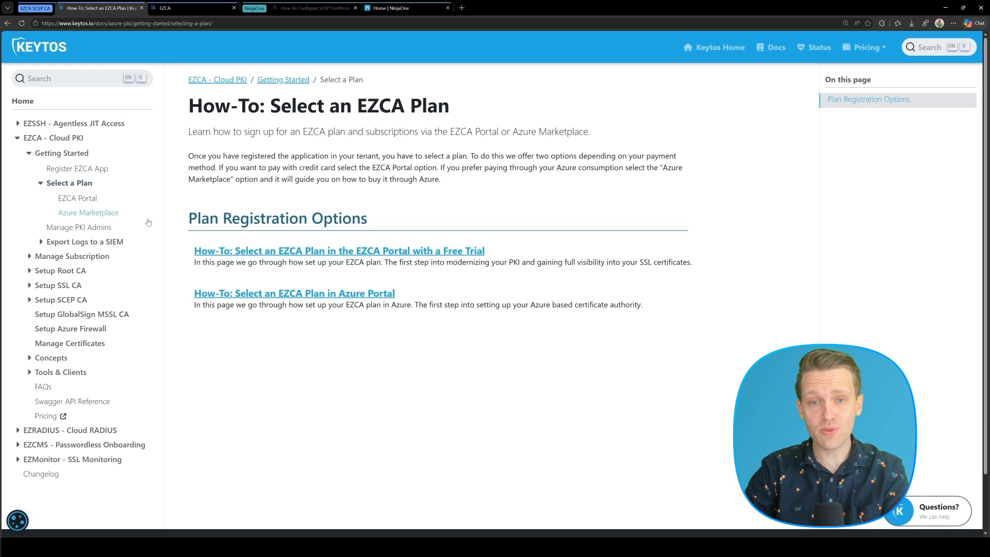
click(208, 294)
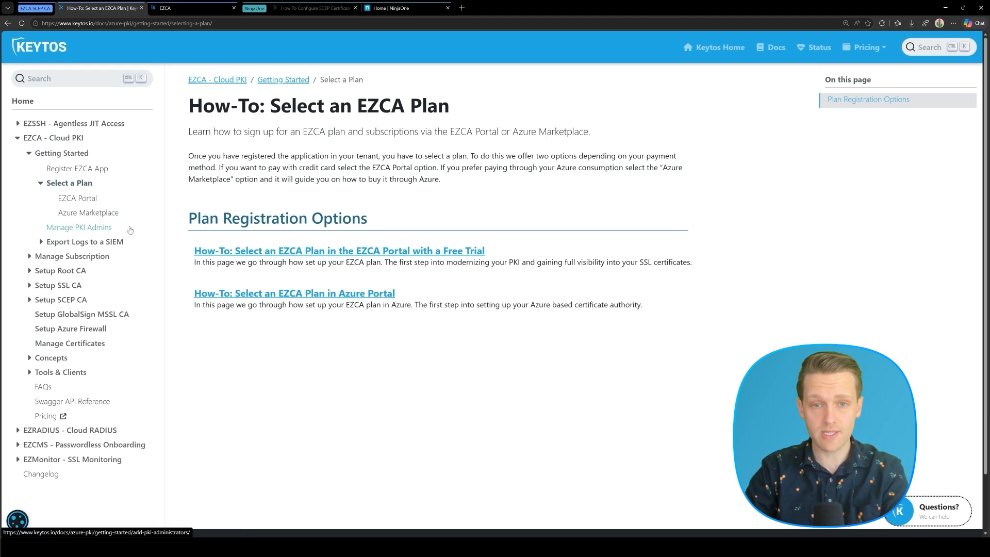
scroll(297, 236, down, 10)
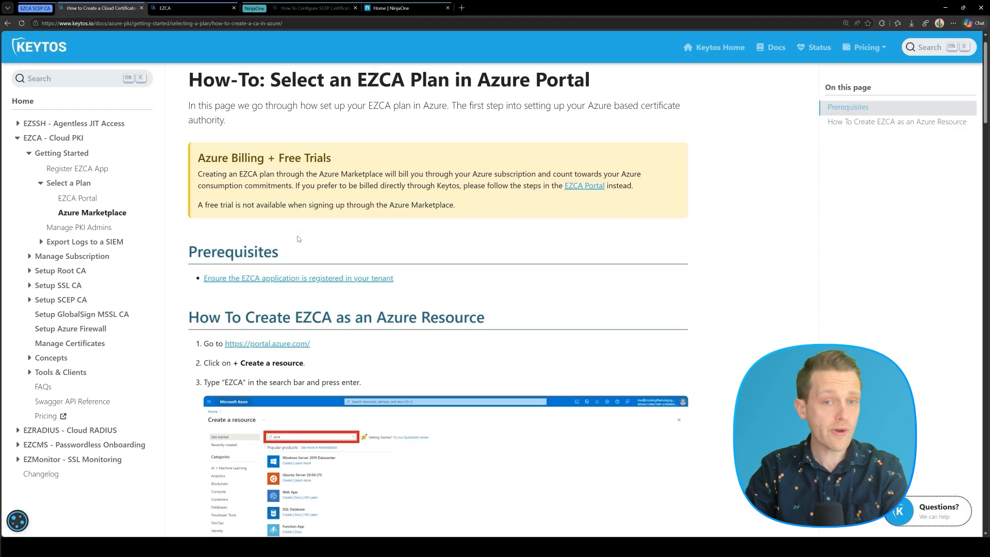
scroll(298, 239, down, 1)
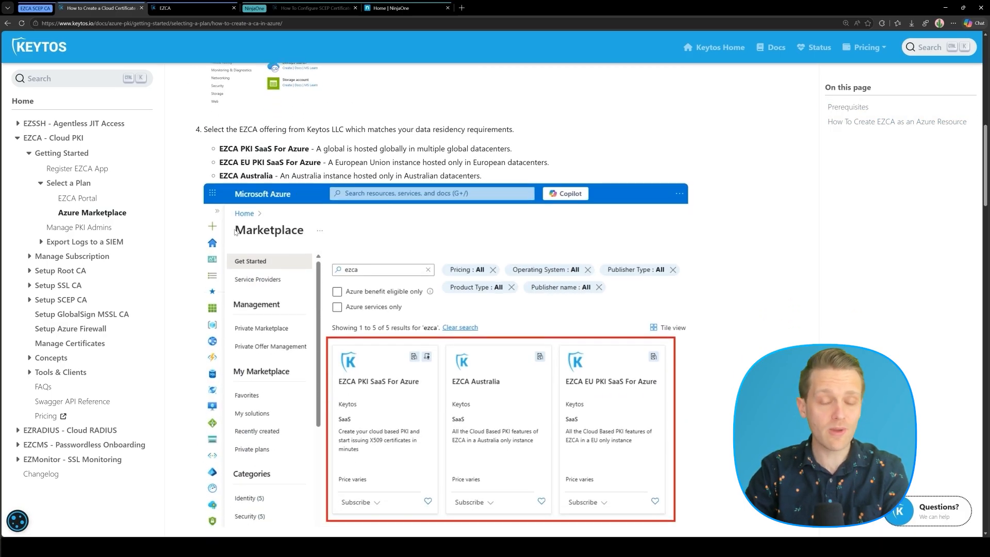
click(96, 201)
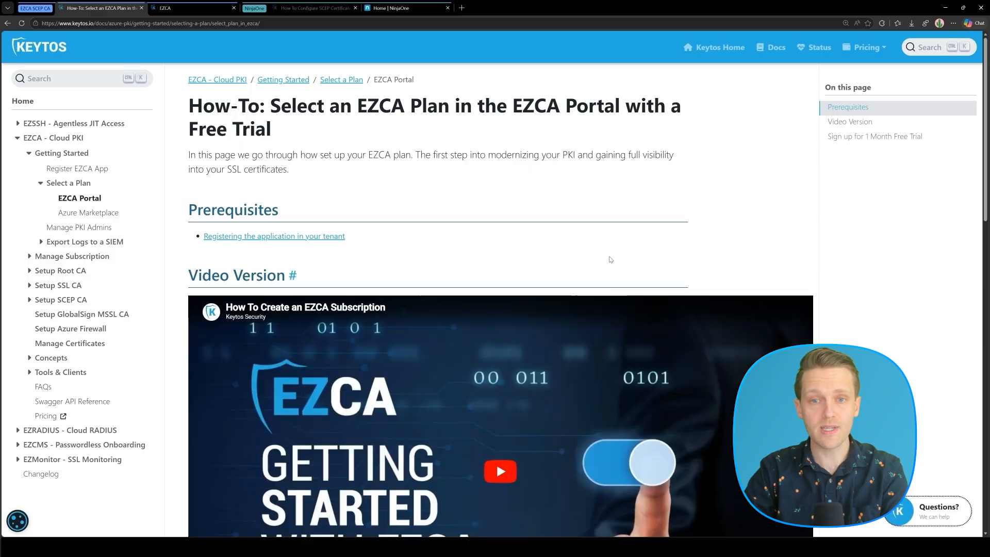
scroll(610, 259, down, 12)
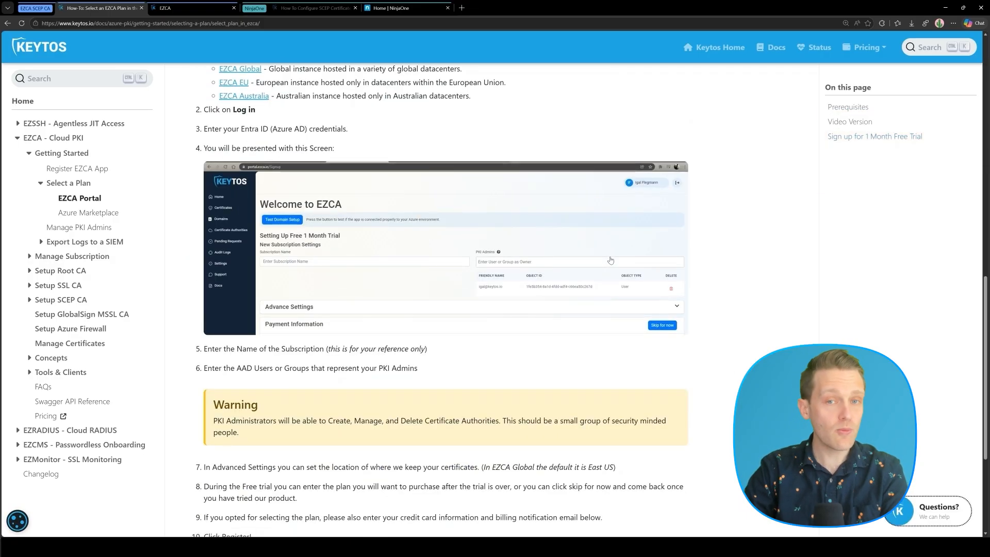
click(191, 8)
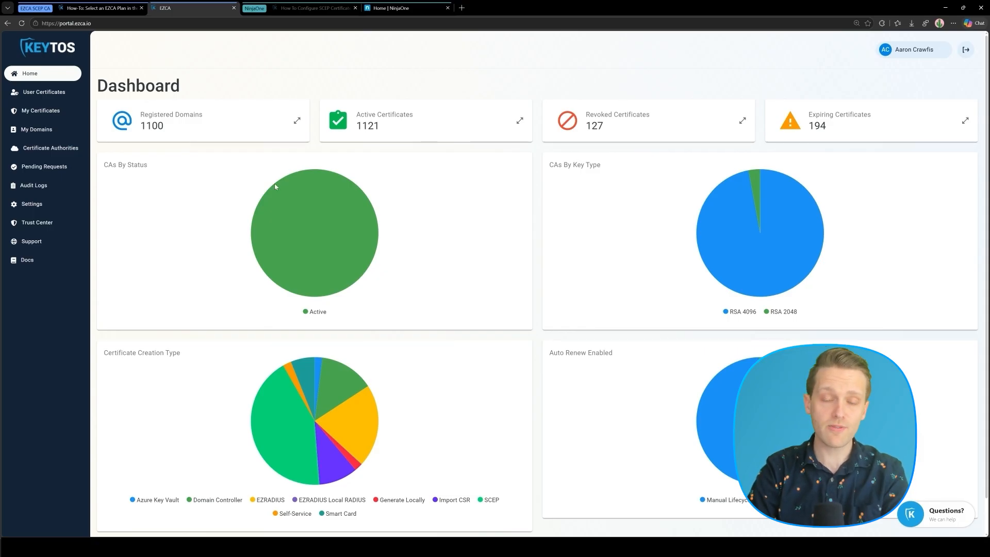
Start a new root CA from Certificate Authorities at 150% zoom, keeping the billing subscription.
click(77, 149)
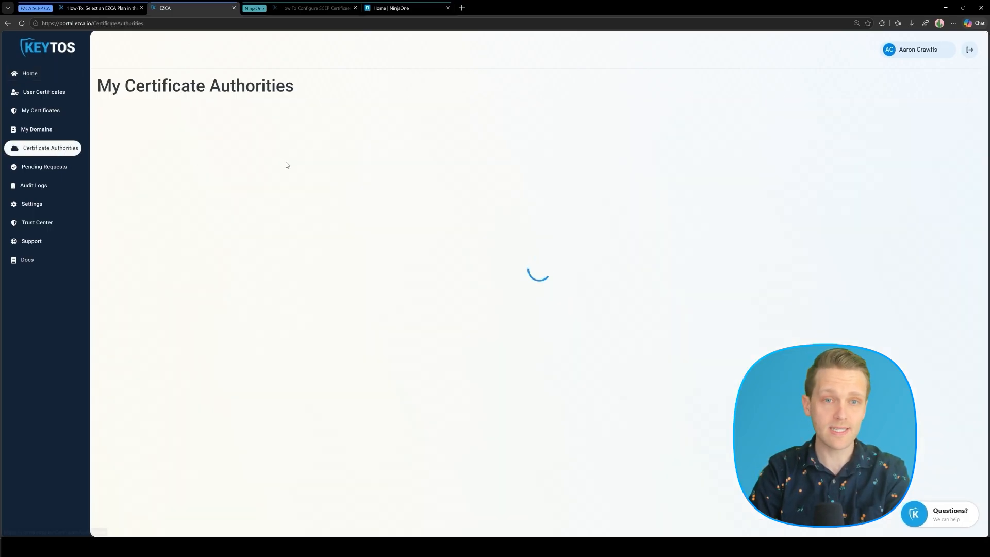
key(ctrl+plus)
key(ctrl+plus)
key(ctrl+plus)
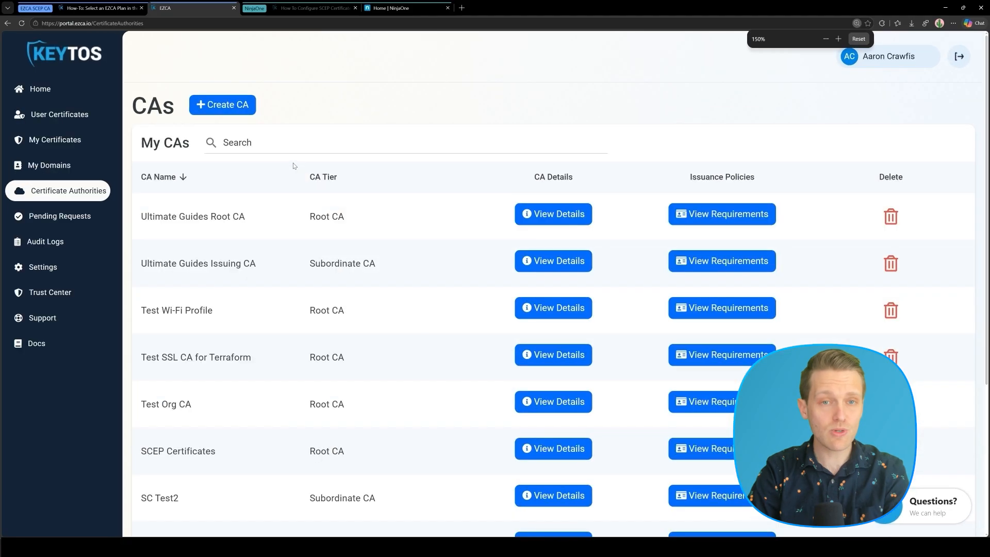
click(222, 105)
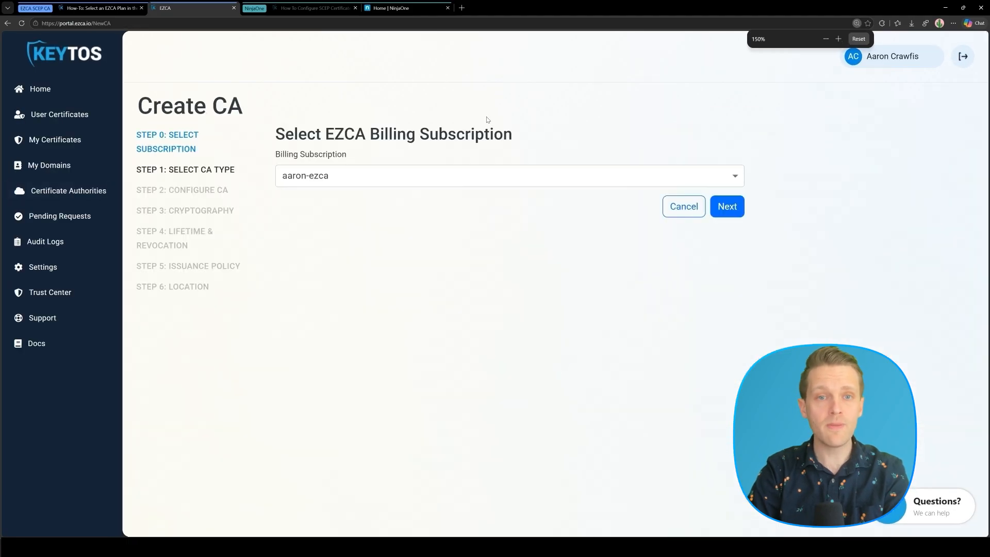
click(730, 207)
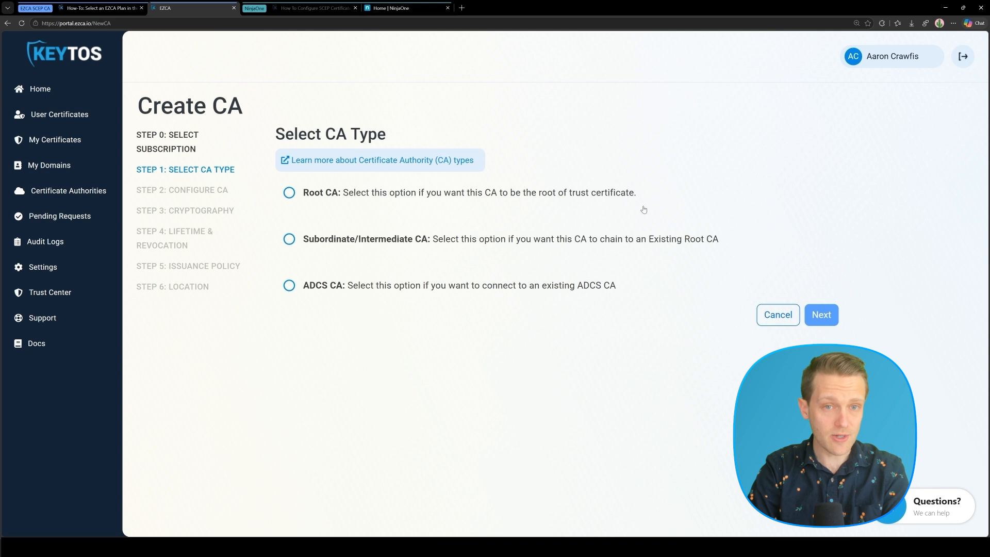
click(393, 198)
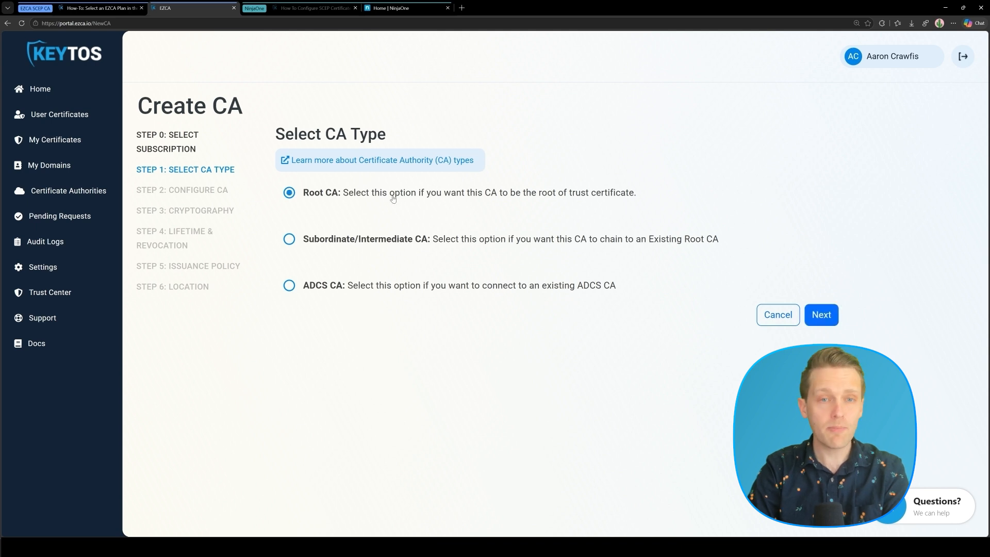
click(821, 315)
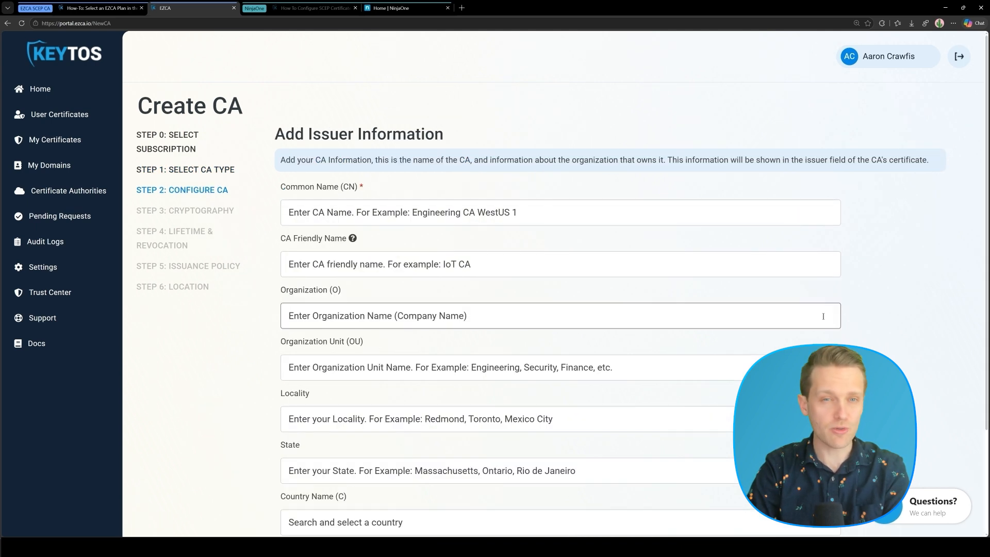
Set the CA common name to 'NinjaOne SCEP CA' and enter the notification email address.
click(375, 219)
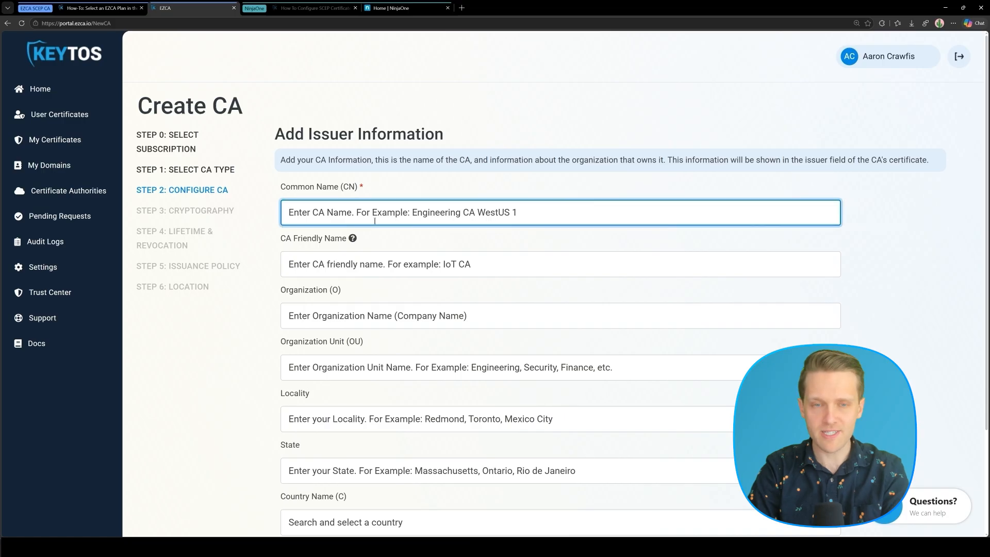
text(NinjaOne SCEP CA)
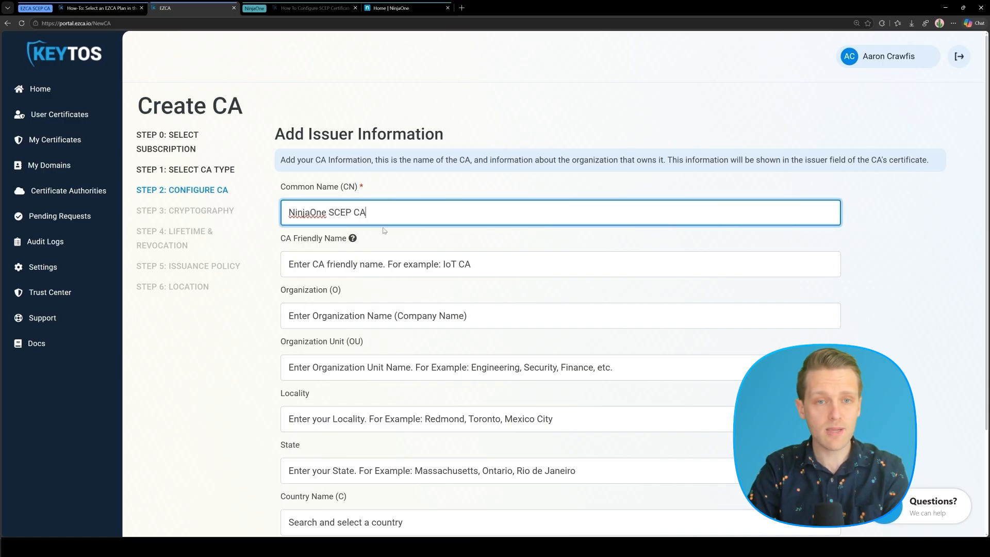
click(384, 230)
scroll(387, 247, down, 3)
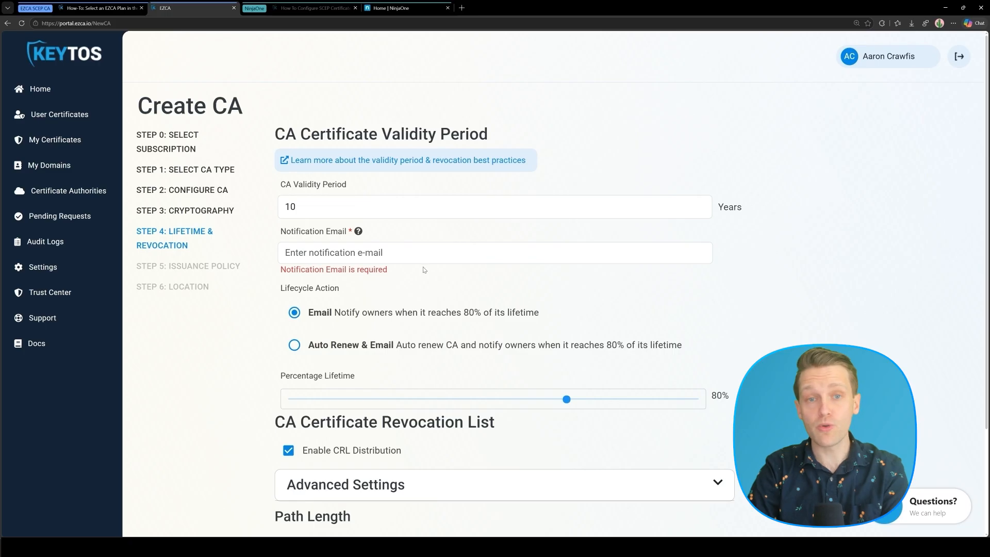
click(421, 251)
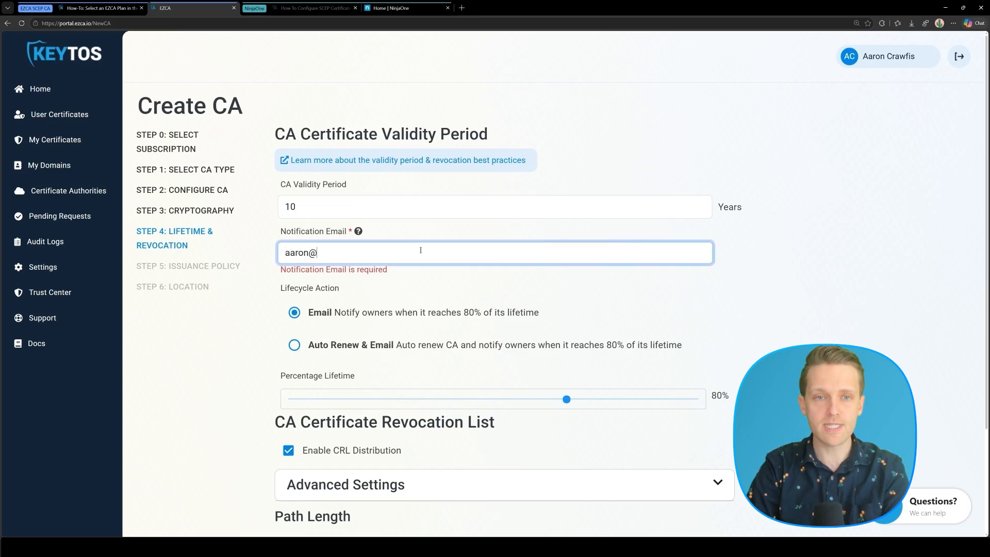
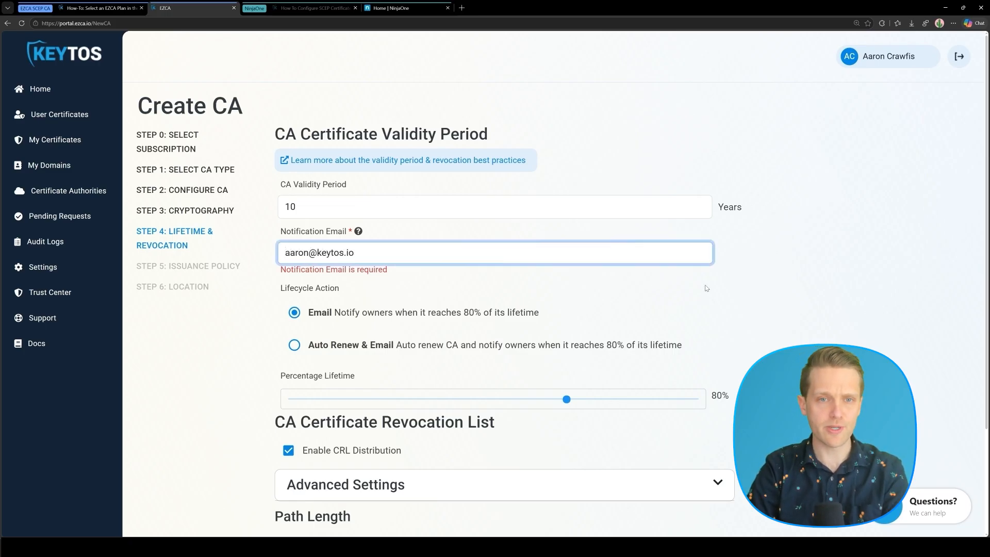
scroll(812, 312, down, 3)
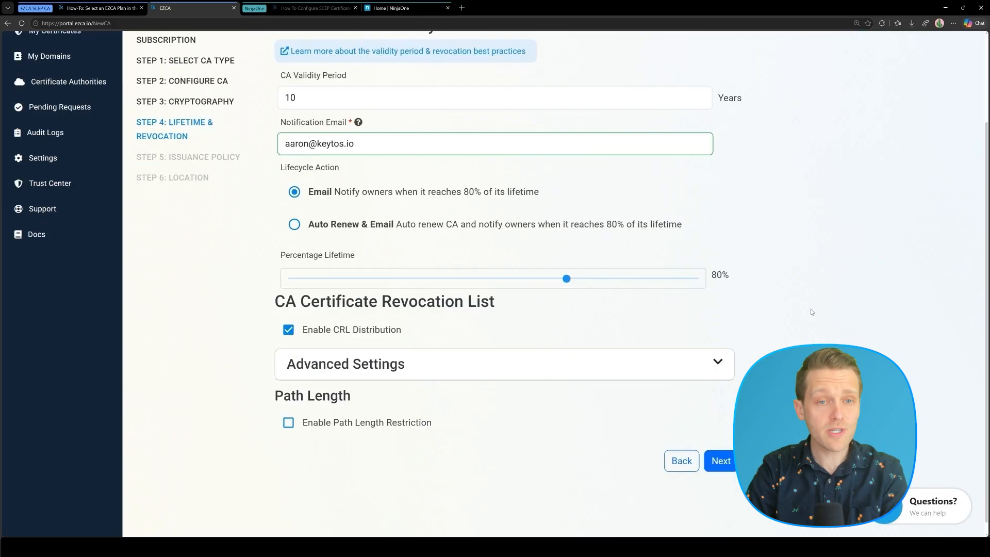
Give the CA an issuance policy using SCEP Template with the SCEP static challenge enabled.
click(721, 451)
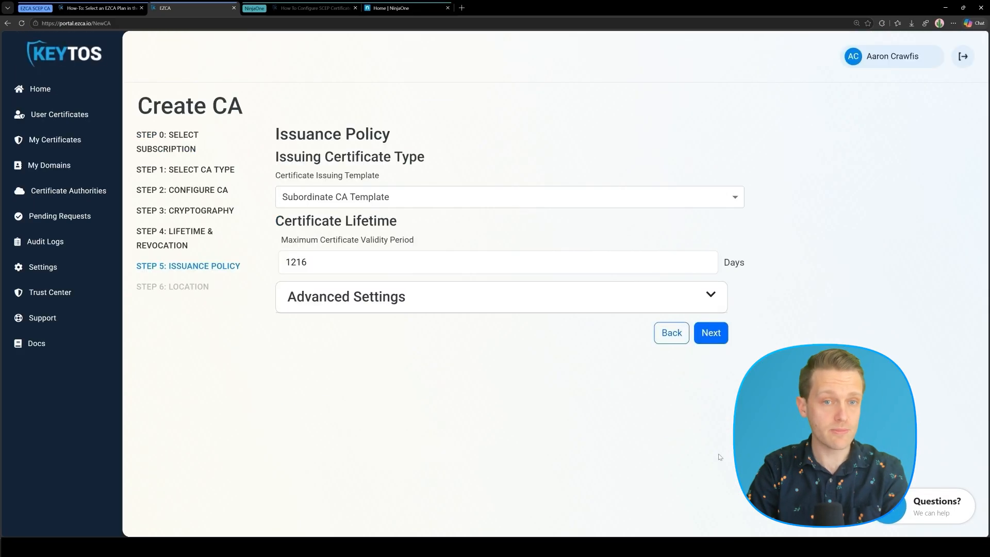
click(585, 202)
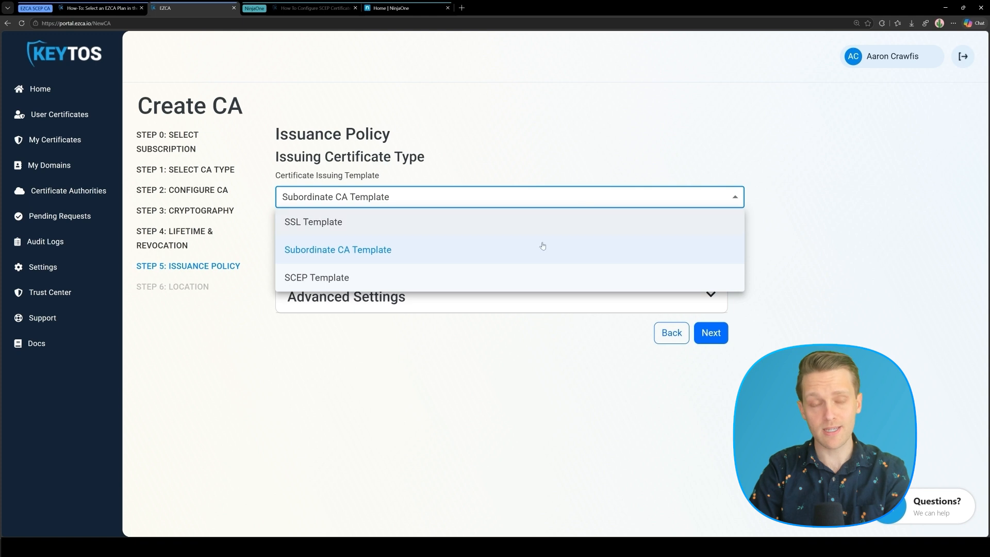
click(527, 276)
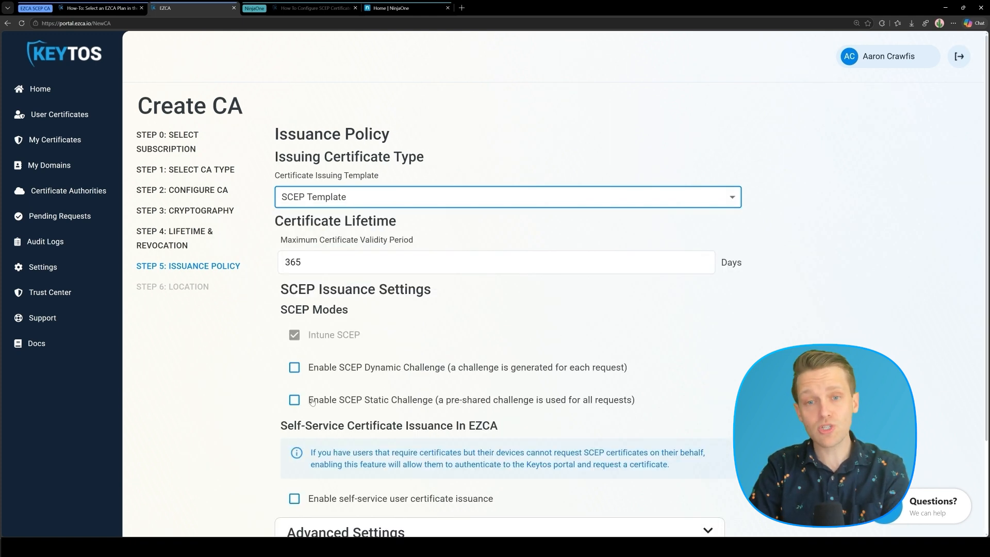
click(294, 401)
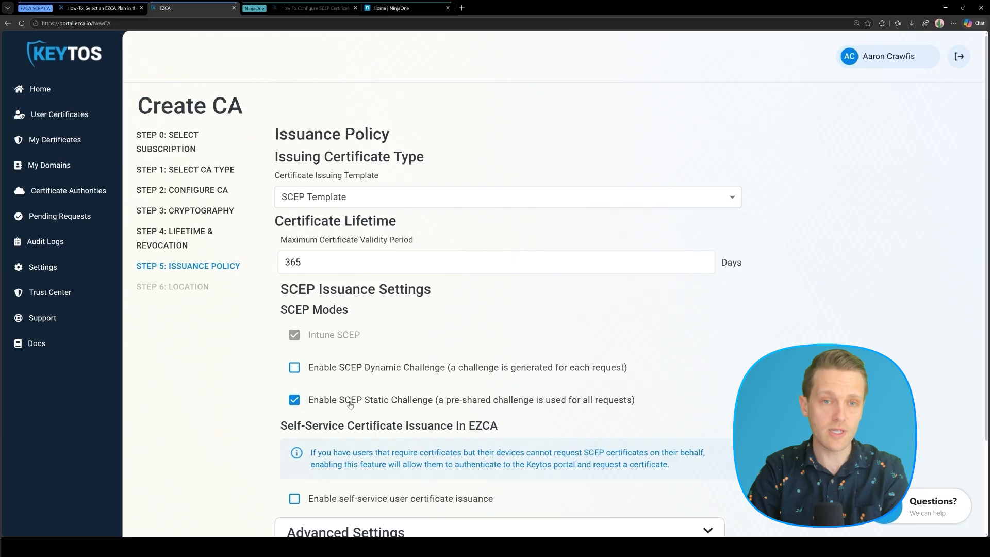
scroll(600, 408, down, 2)
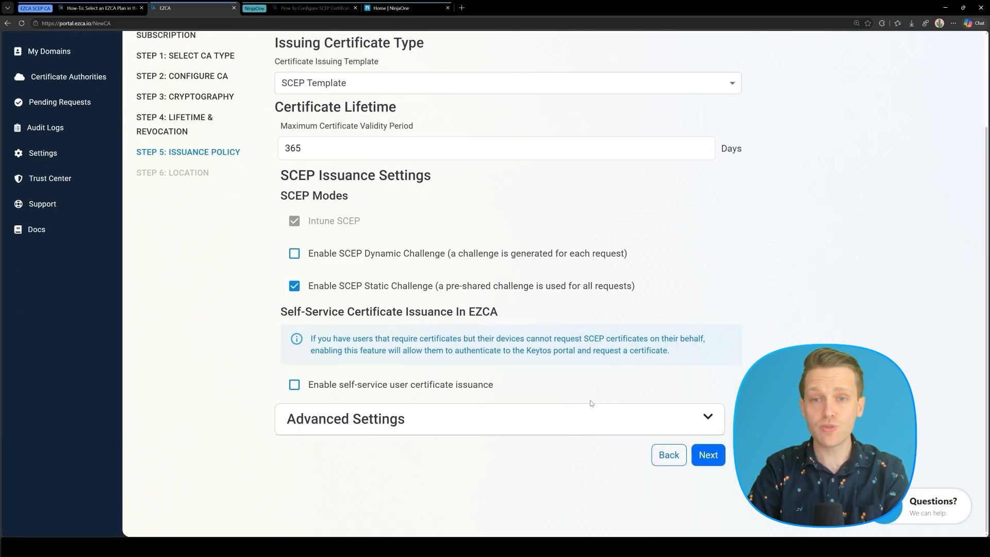
click(714, 456)
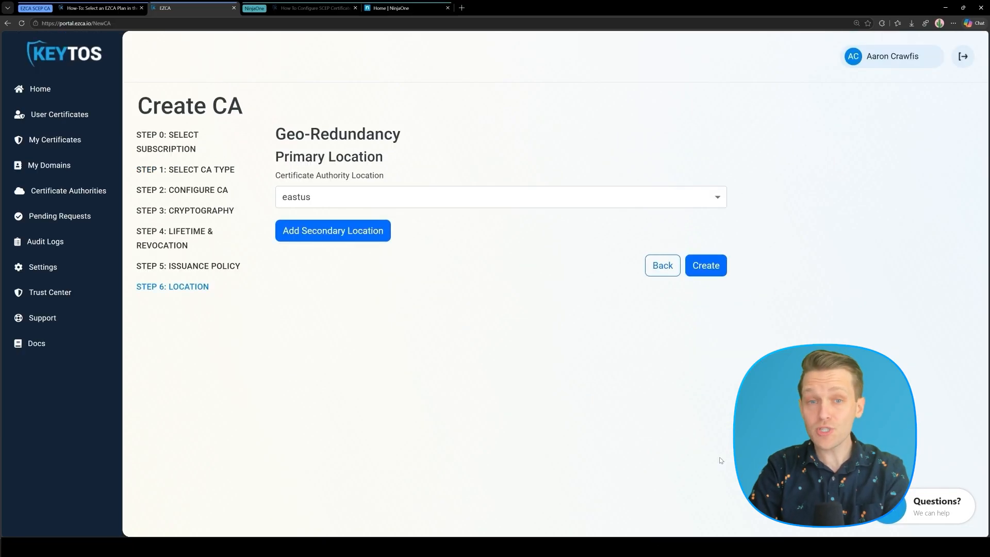
Create the NinjaOne SCEP CA, save its certificate as NinjaOne SCEP CA.cer, and return to the CA list.
click(708, 269)
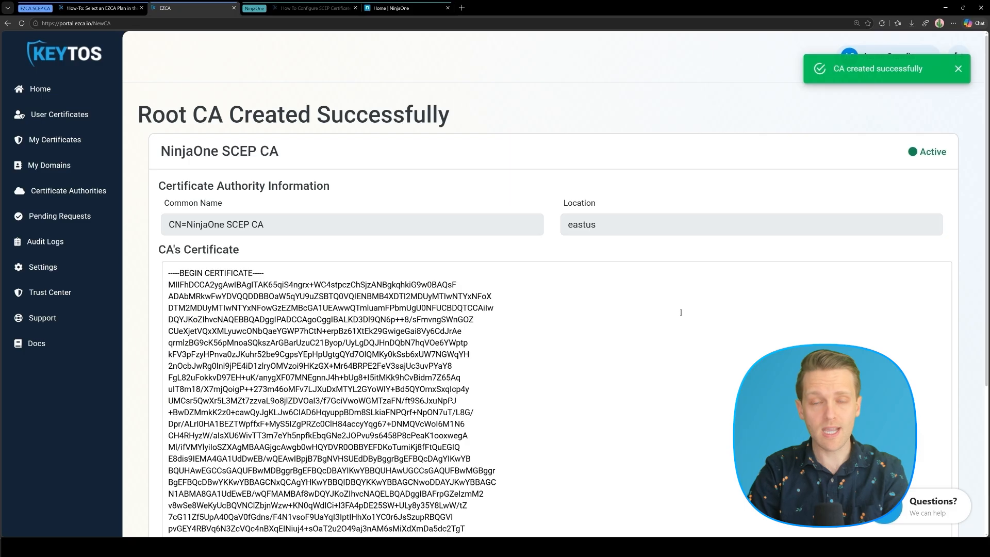
scroll(681, 312, down, 4)
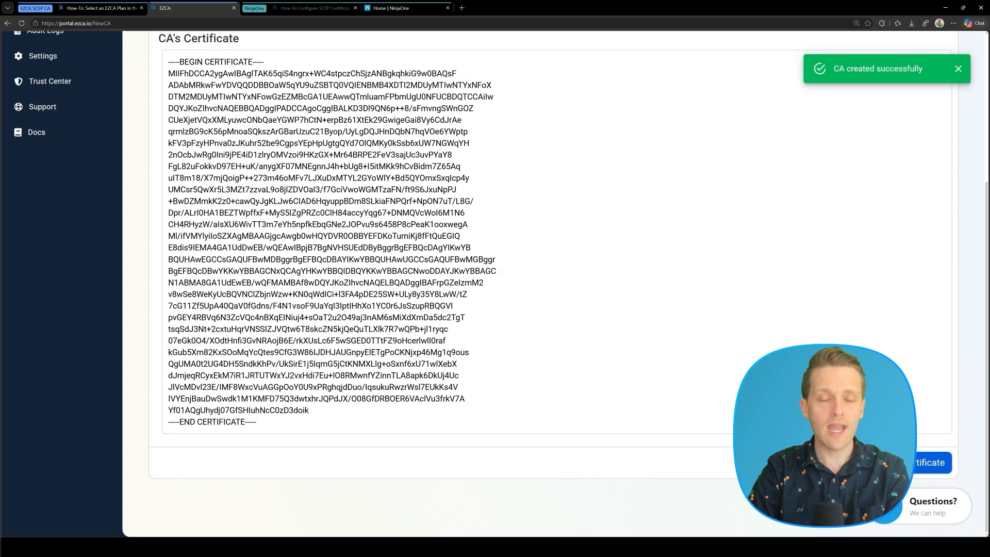
click(933, 463)
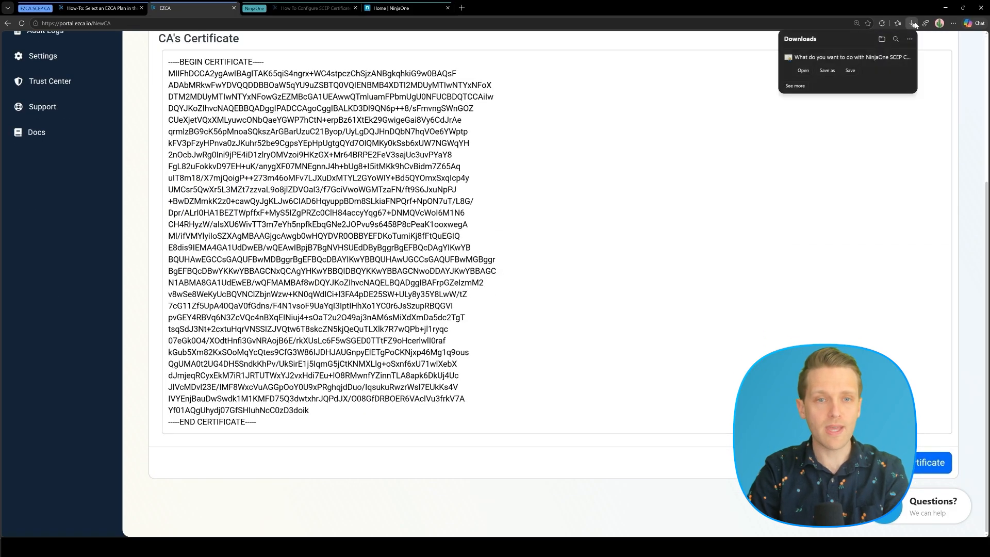
click(850, 75)
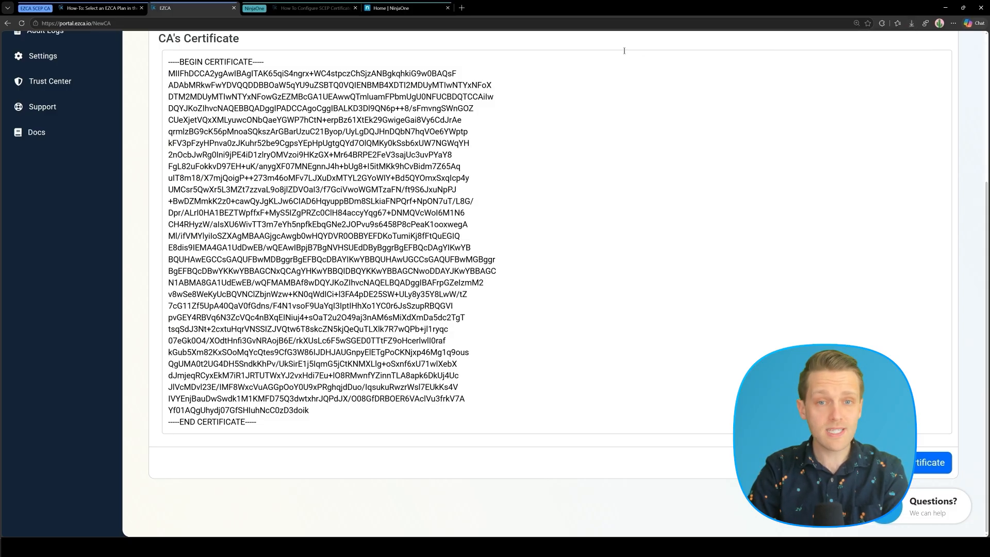
scroll(624, 51, up, 5)
click(33, 196)
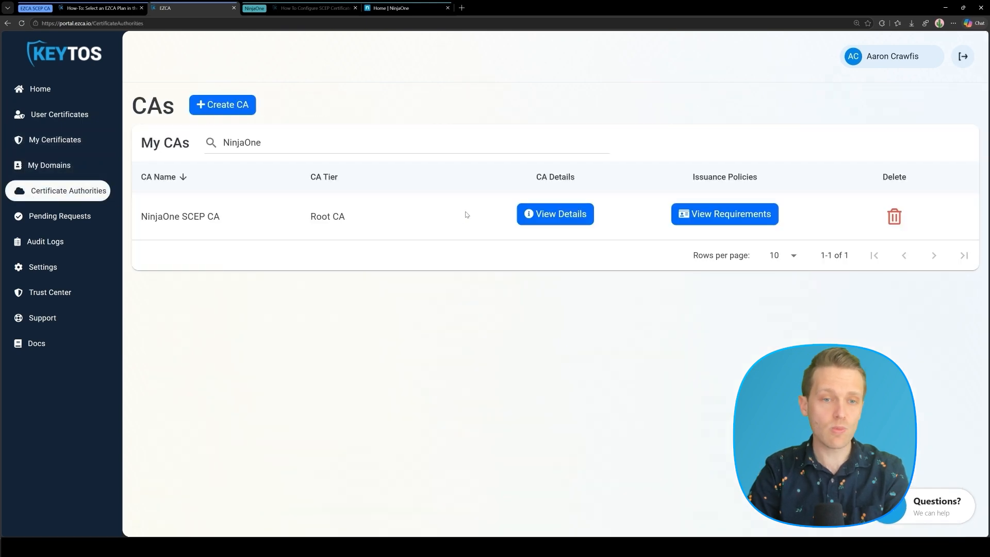
View NinjaOne SCEP CA's requirements and select its static challenge SCEP URL and secret.
click(710, 216)
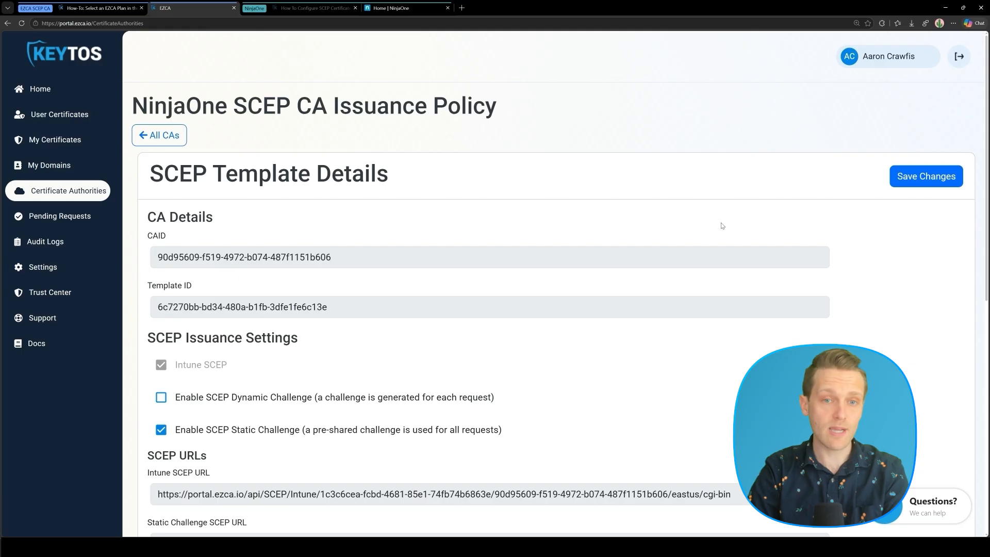
scroll(722, 226, down, 3)
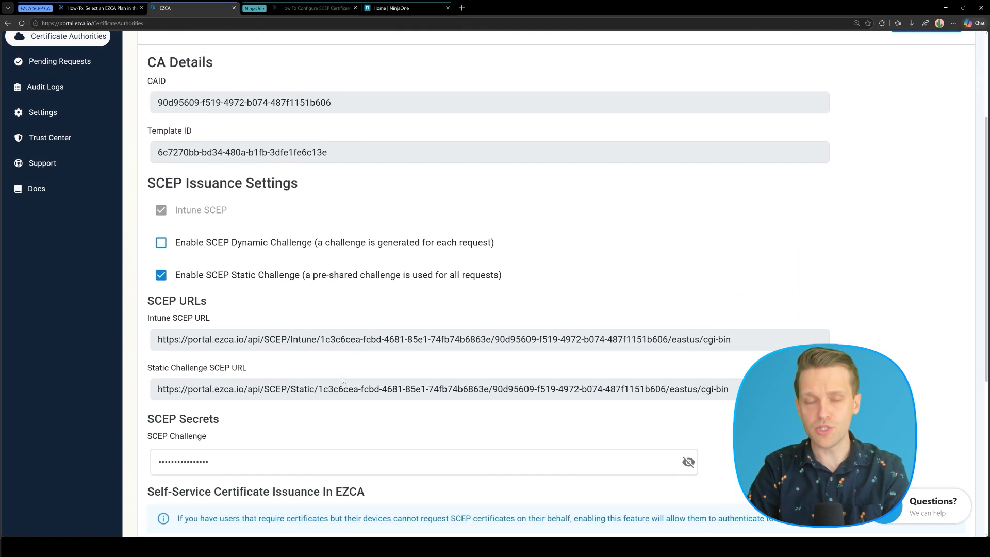
click(336, 388)
click(350, 462)
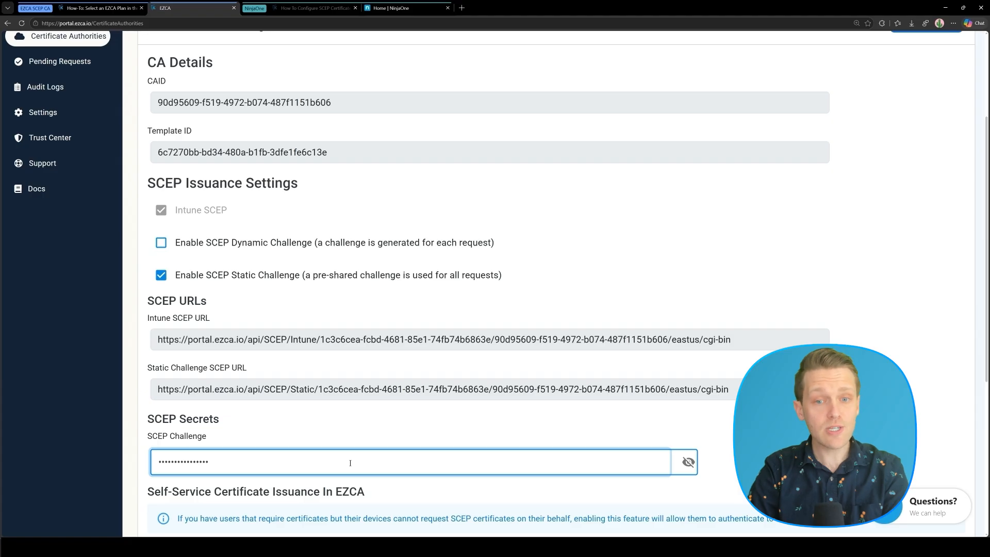
click(323, 11)
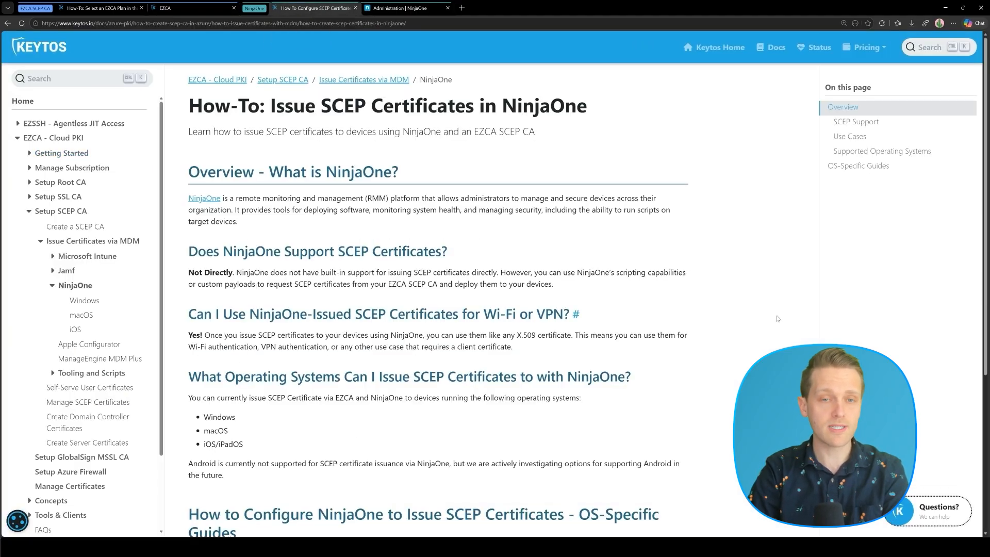
Open the 'NinjaOne on Windows' guide and select the EZCA SCEP Endpoint label in its custom-field table.
scroll(778, 319, down, 5)
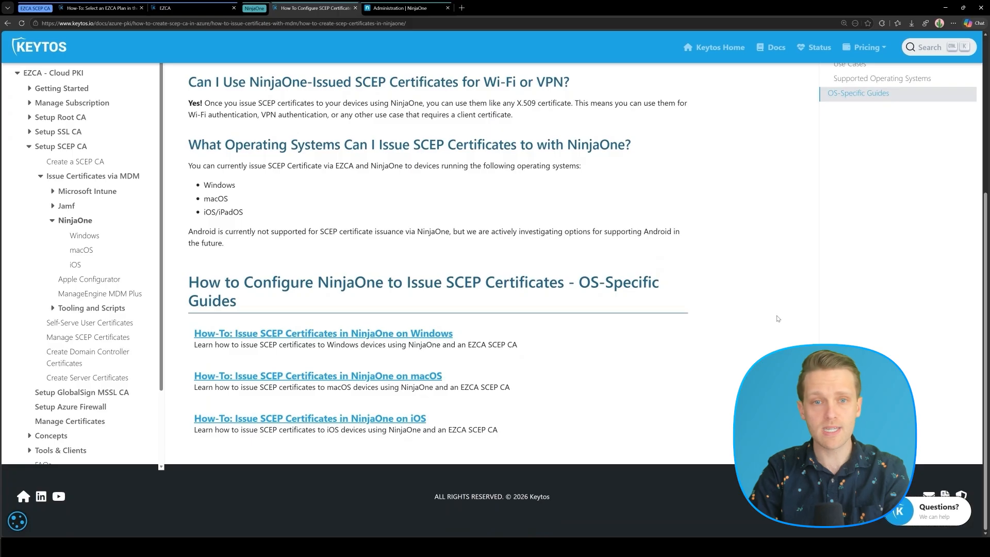
click(413, 333)
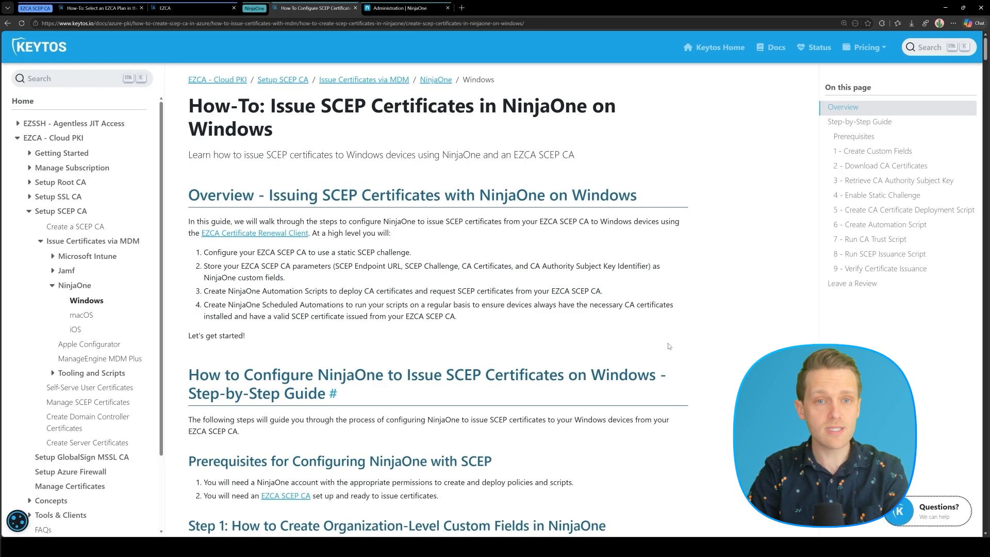
scroll(723, 351, down, 8)
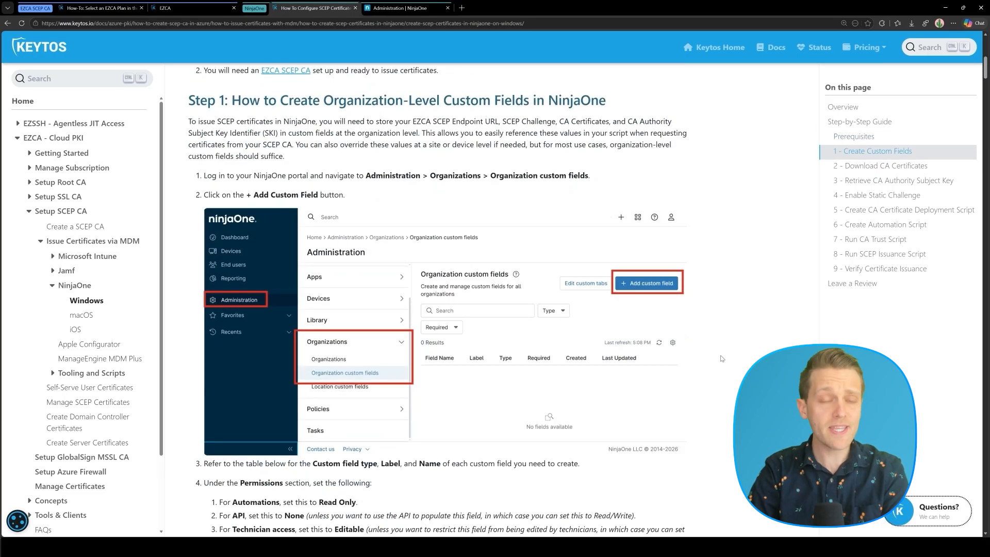
scroll(721, 358, down, 7)
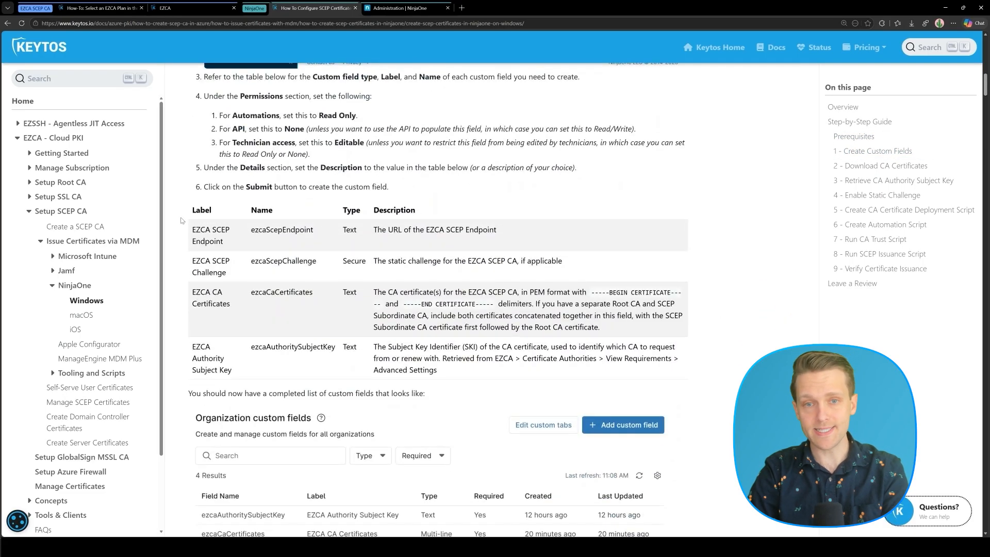
drag(191, 227, 224, 242)
key(ctrl+c)
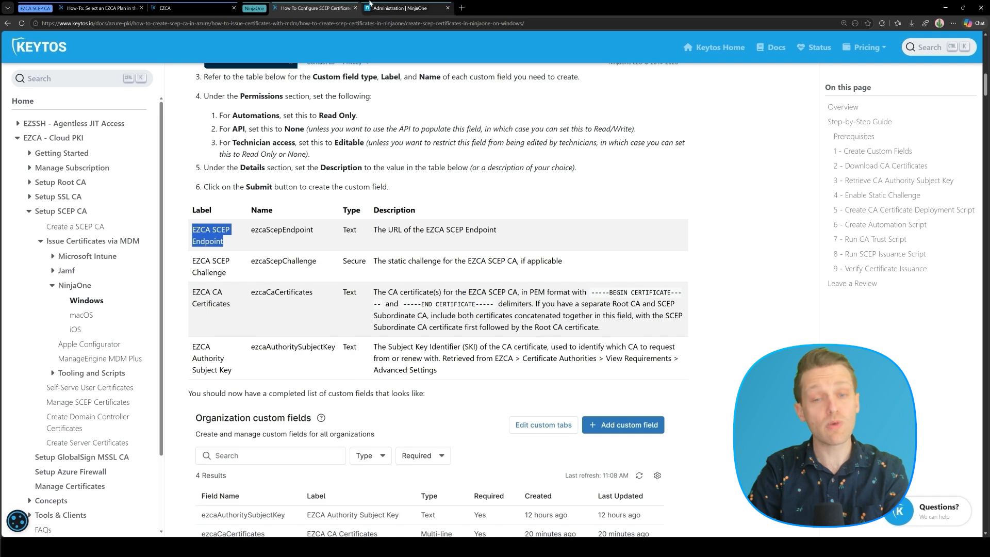
click(411, 8)
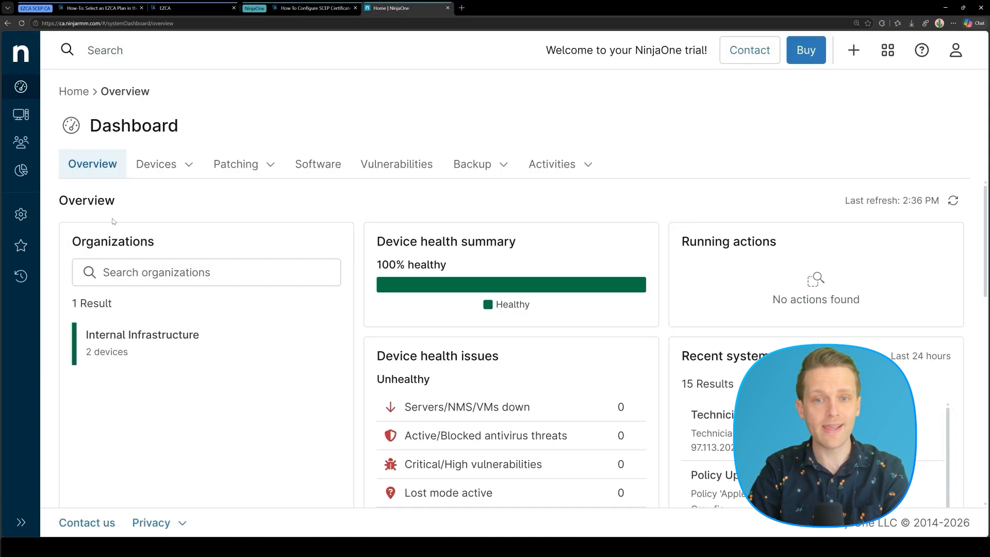
Start a new Text field under Administration > Organizations > Organization custom fields.
click(20, 214)
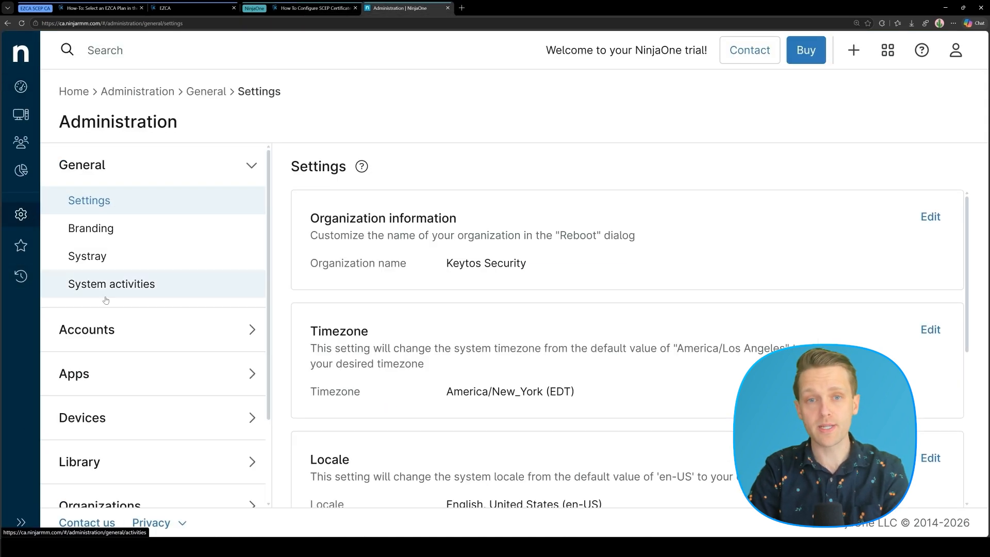
scroll(123, 339, down, 2)
click(104, 395)
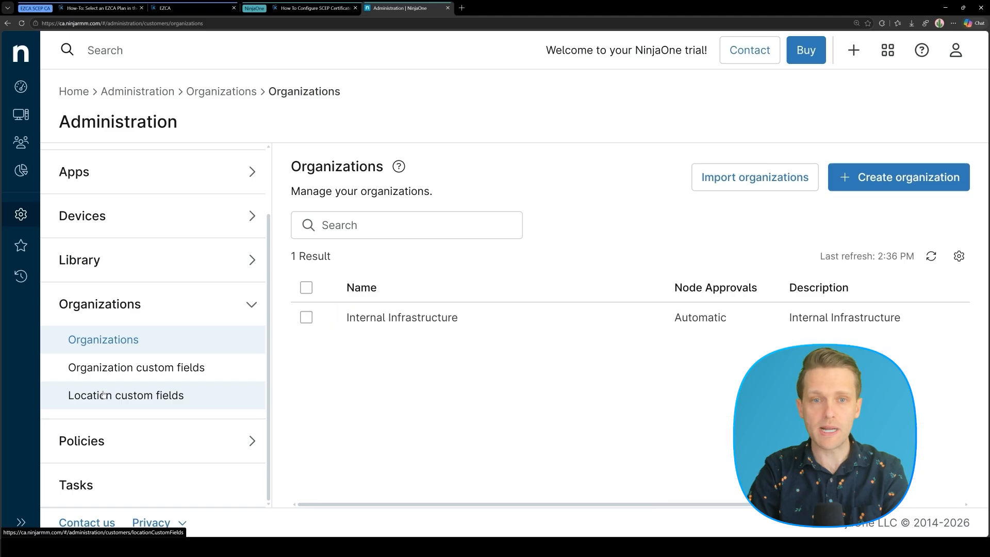
click(104, 372)
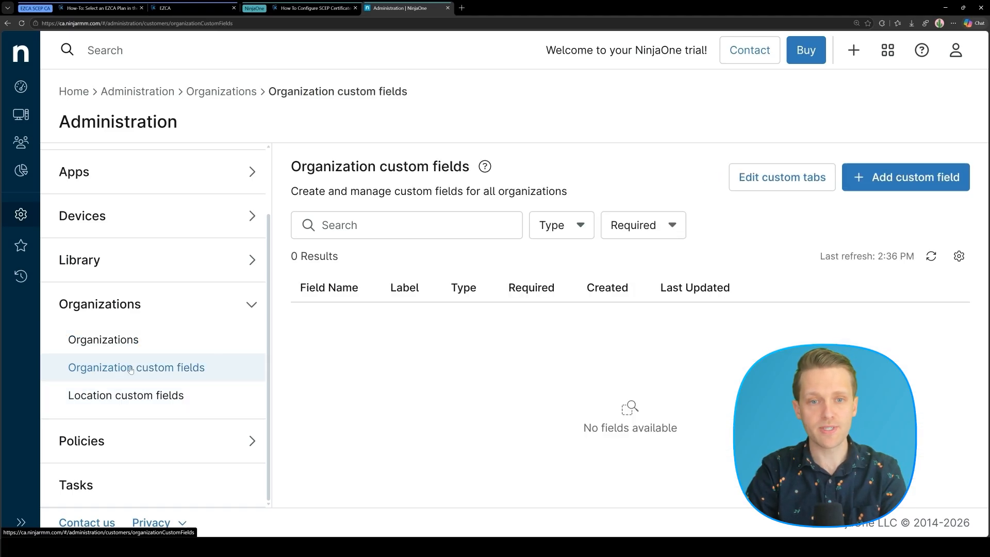
click(869, 173)
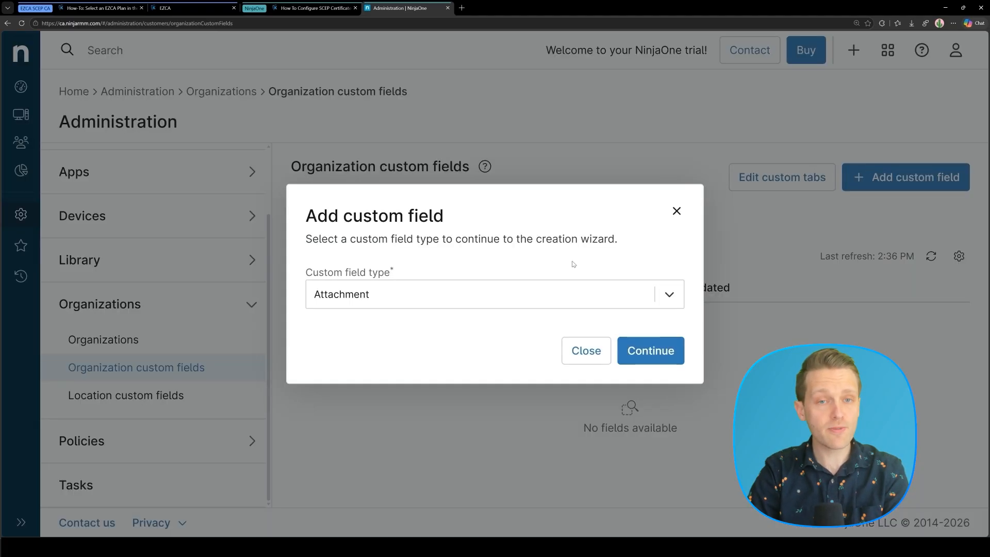
click(556, 294)
scroll(457, 446, down, 5)
click(392, 443)
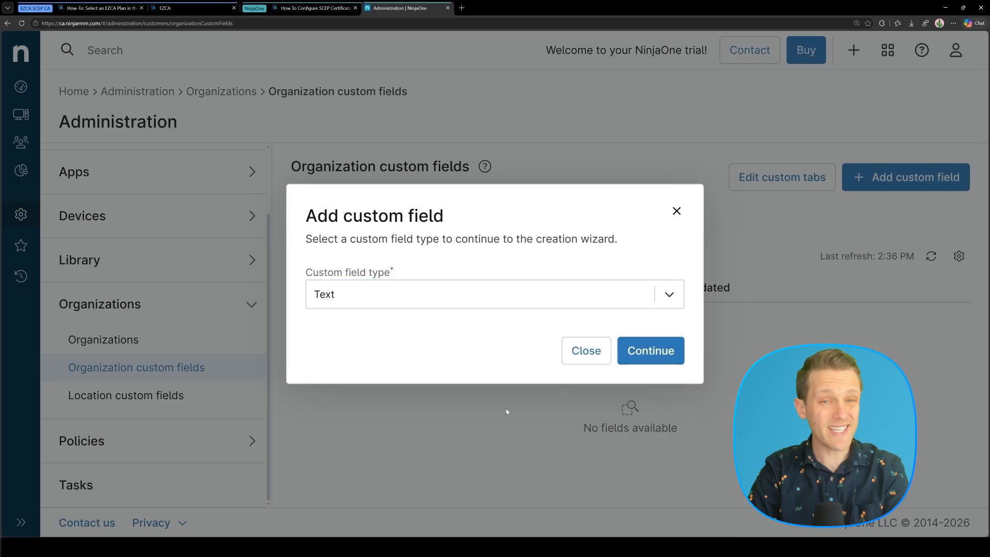
click(635, 360)
Label the field 'EZCA SCEP Endpoint', make it required, and give automations read-only access.
click(383, 207)
key(ctrl+v)
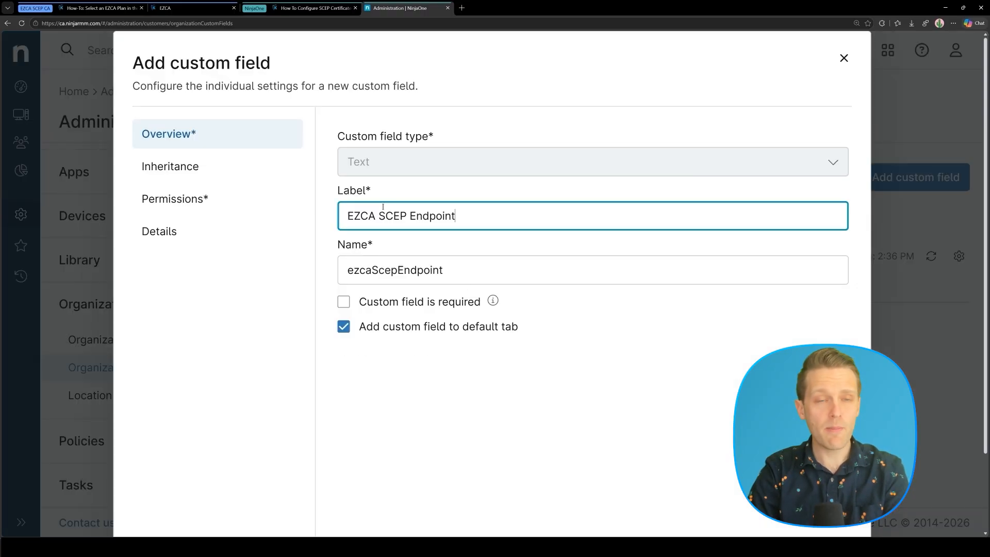
click(344, 303)
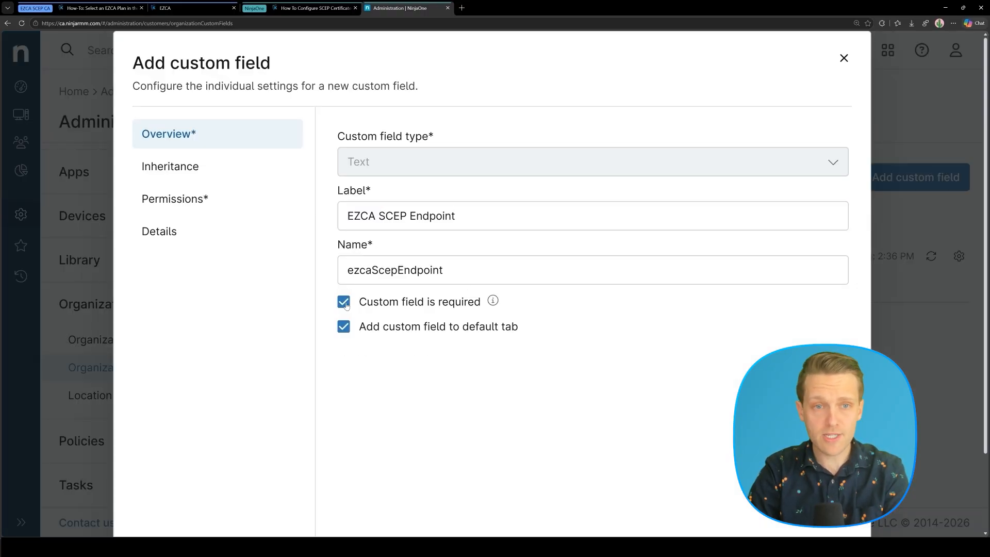
click(244, 180)
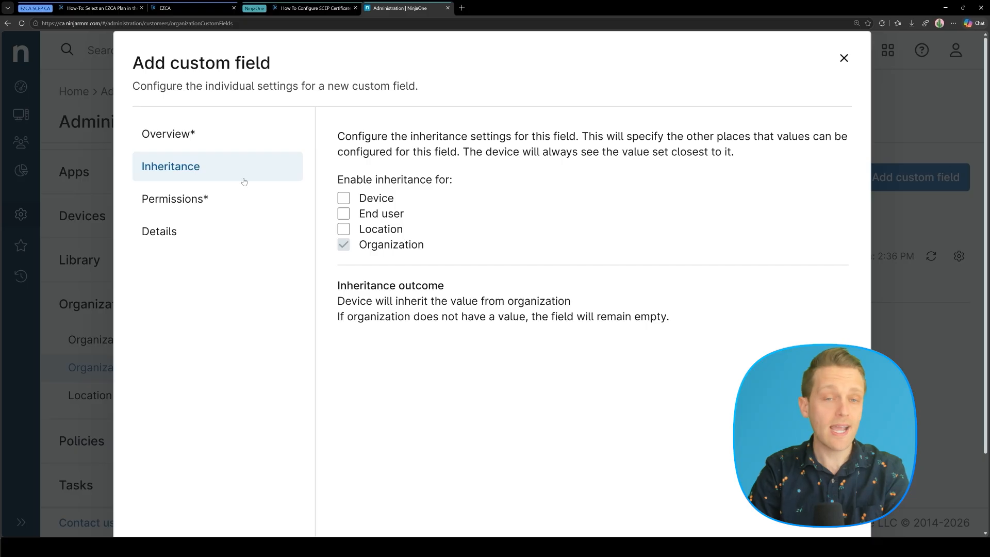
click(235, 206)
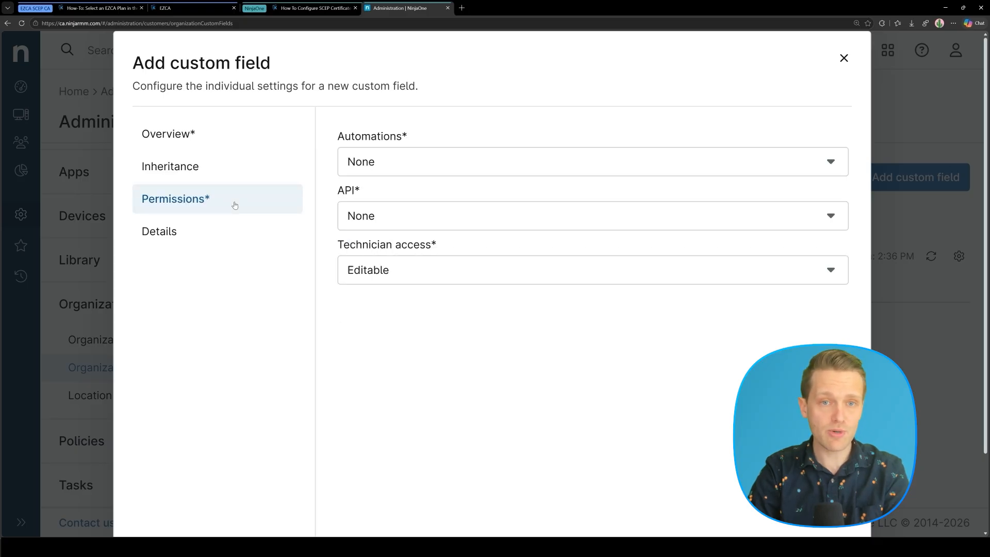
click(386, 171)
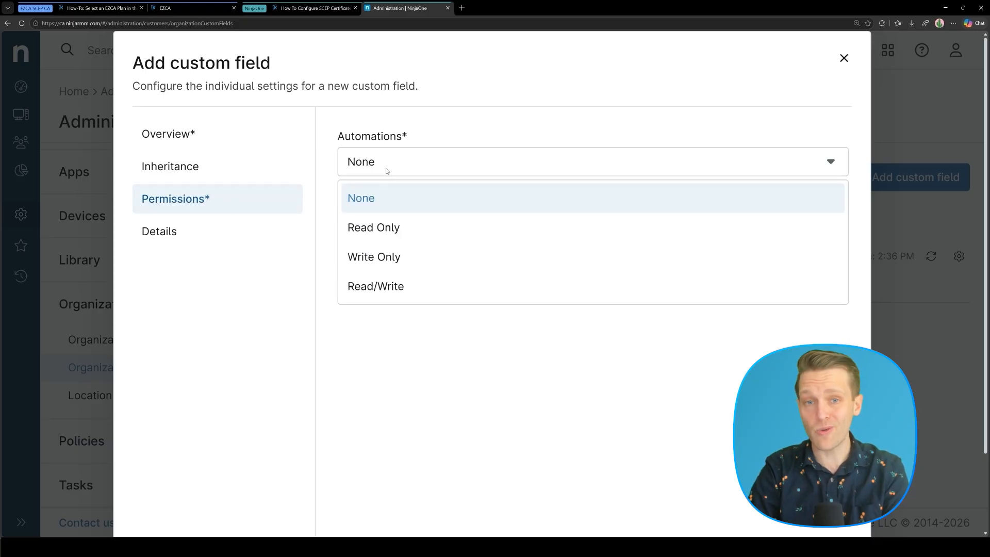
click(372, 220)
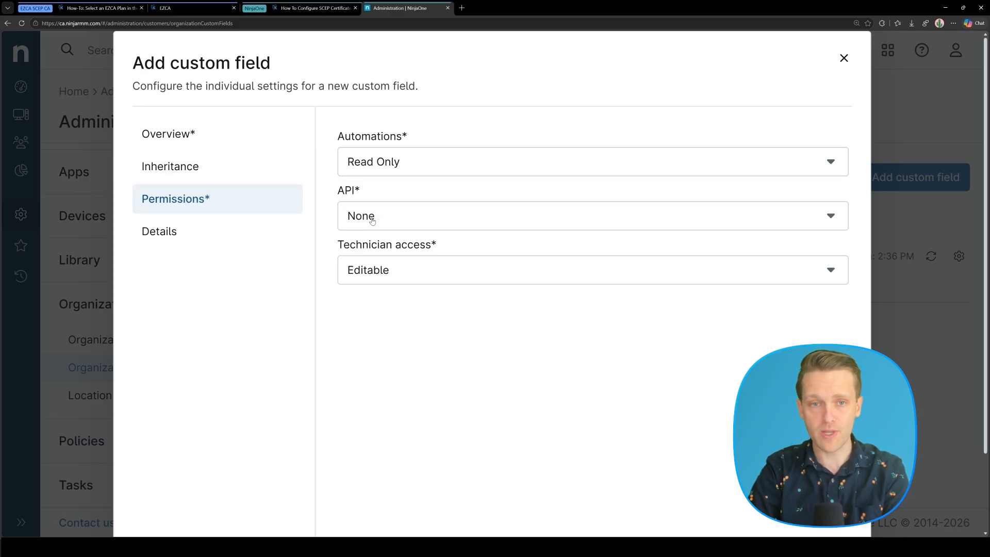
click(235, 238)
Copy the endpoint description from the Keytos guide into the field and save it.
click(333, 9)
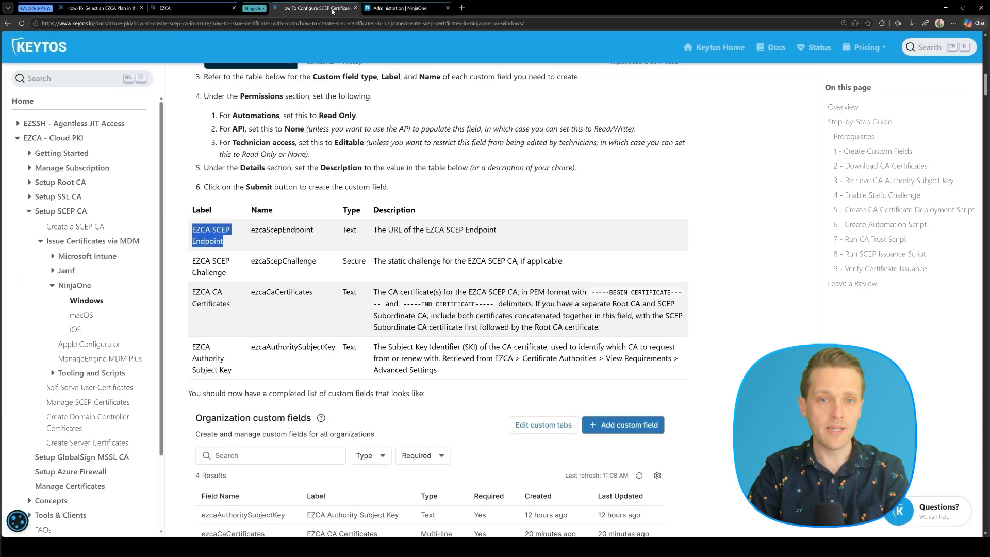
triple_click(430, 228)
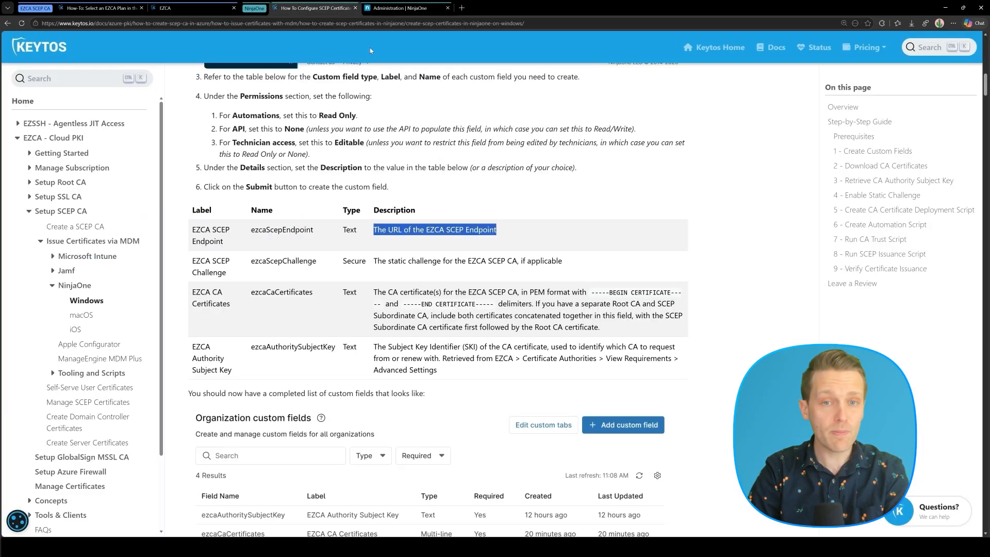
key(ctrl+c)
click(394, 9)
click(406, 170)
key(ctrl+v)
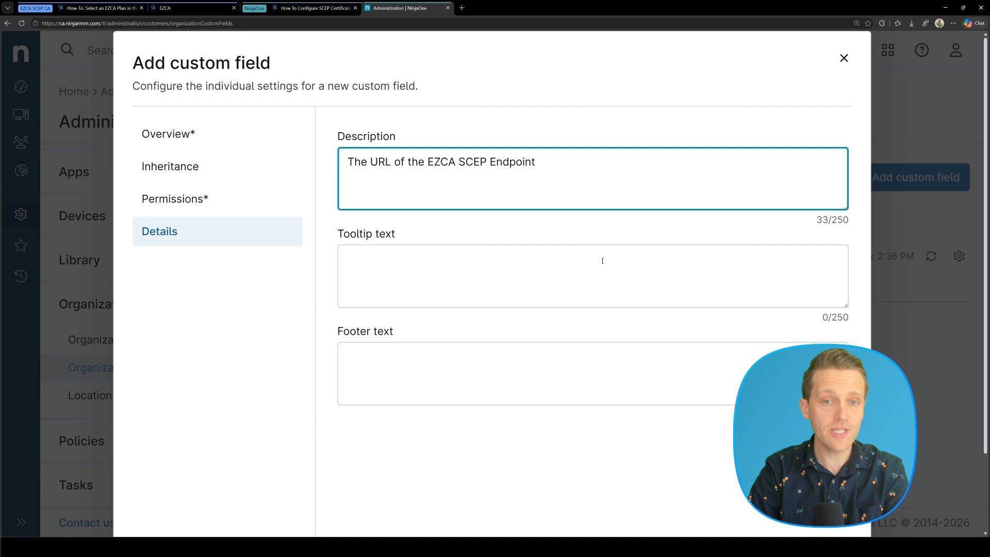
scroll(602, 261, down, 2)
click(823, 503)
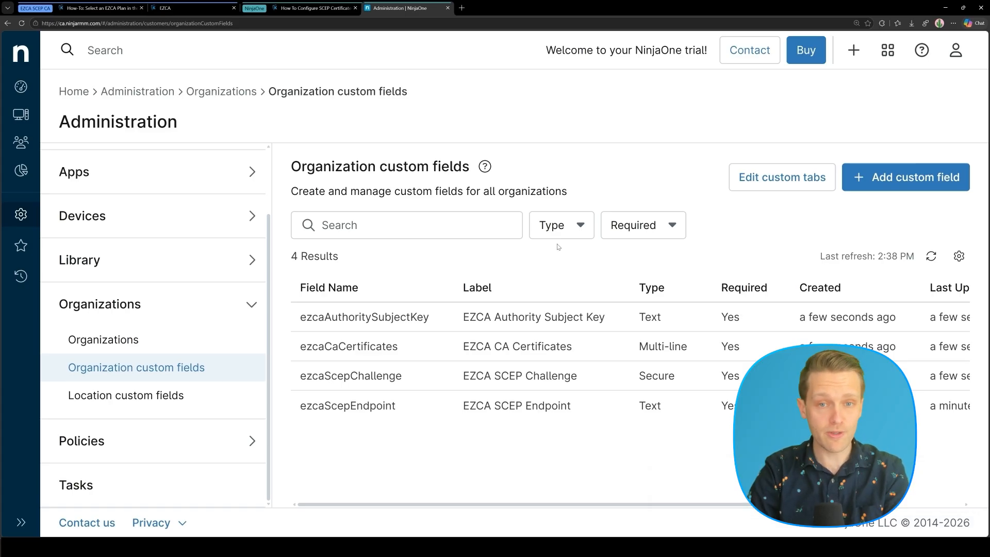
Copy the full PEM certificate text from NinjaOne SCEP CA.cer in Notepad, then close Notepad.
click(315, 8)
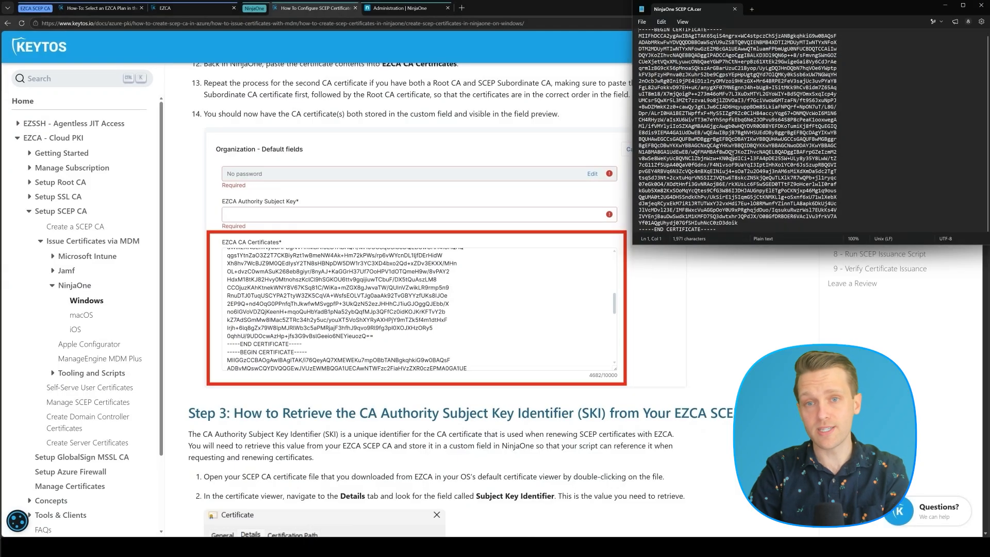
click(748, 134)
key(ctrl+a)
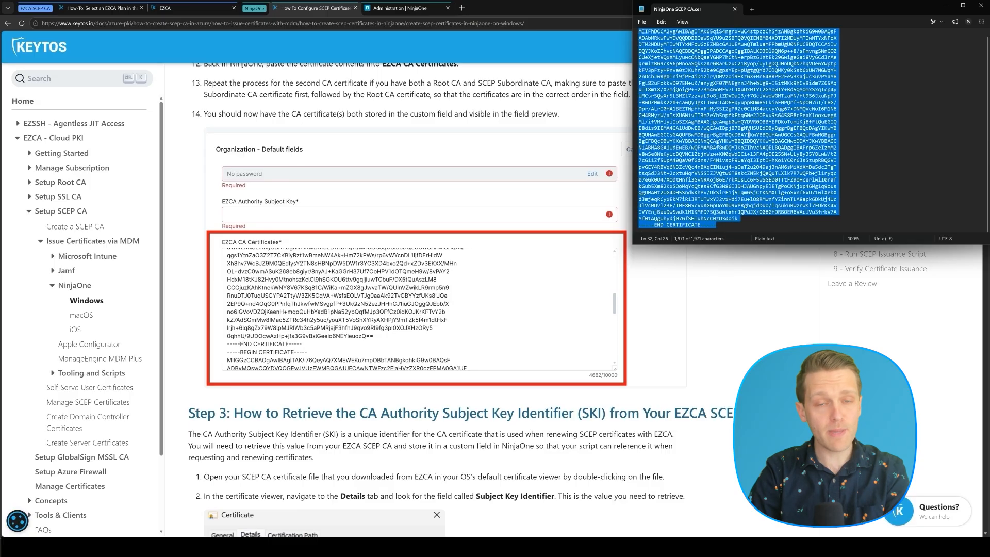
click(735, 307)
click(397, 9)
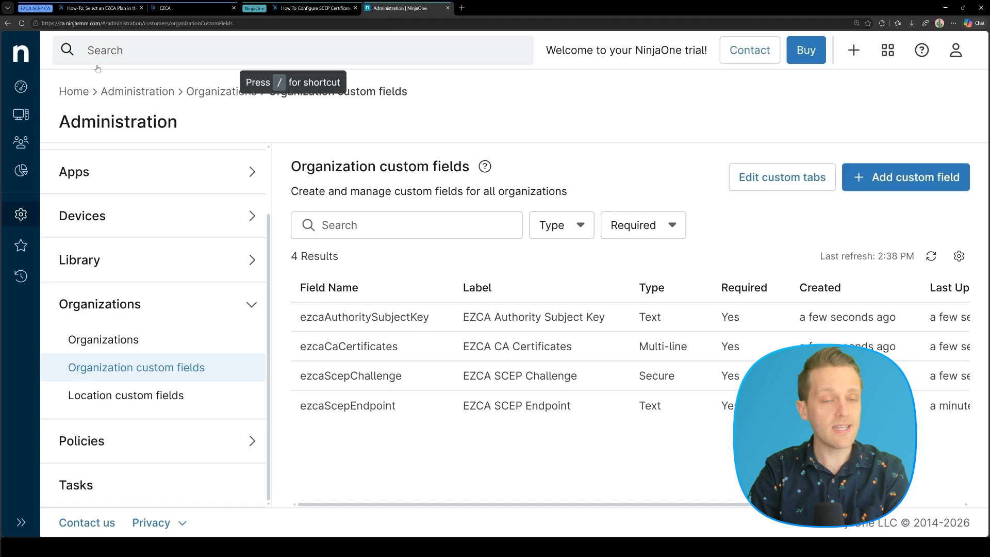
Paste the CA certificate into Internal Infrastructure's EZCA CA Certificates default field.
click(23, 89)
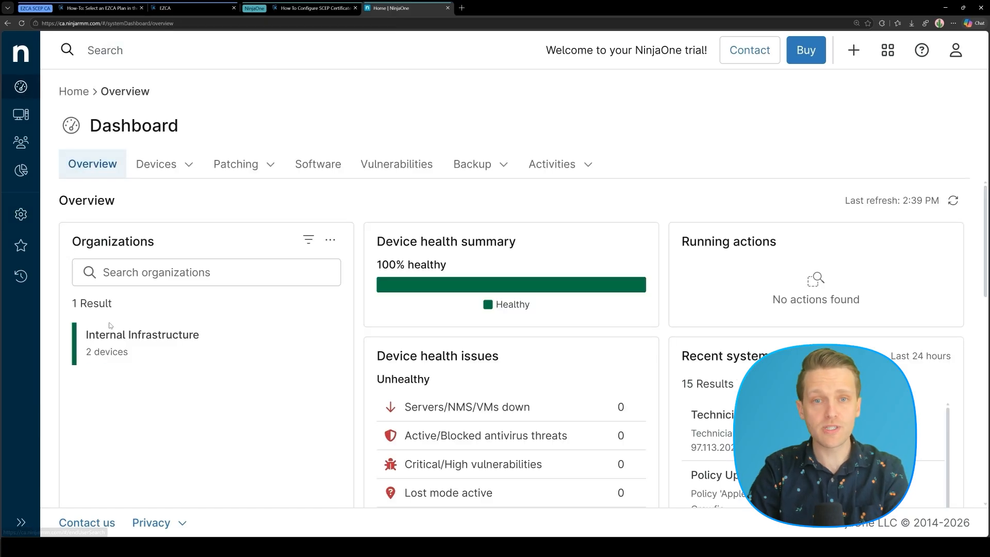
click(117, 340)
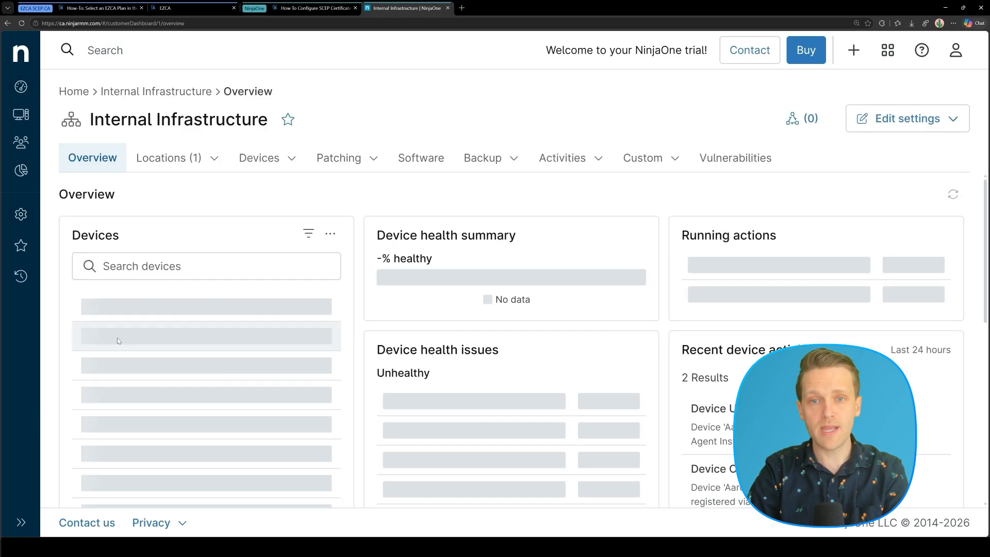
click(647, 158)
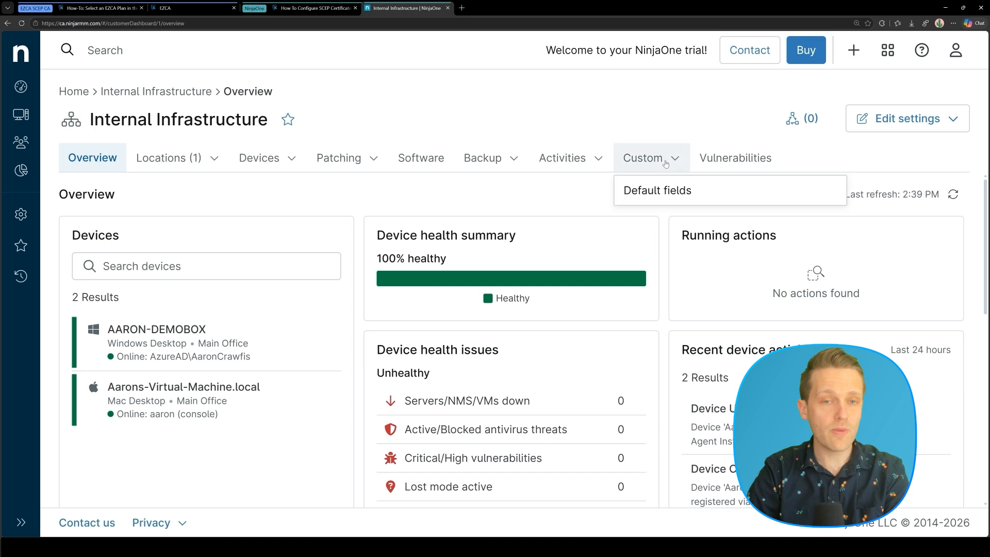
click(657, 193)
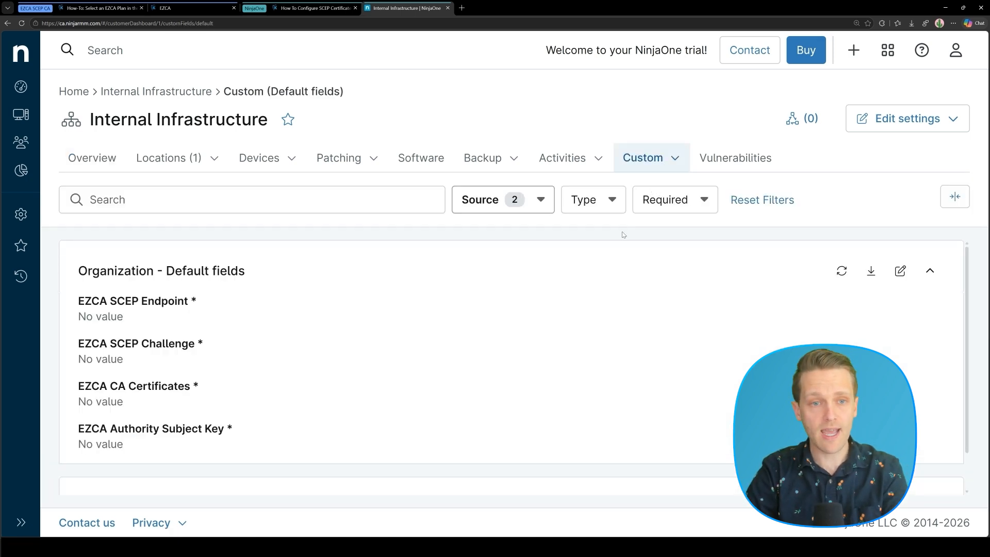
click(900, 271)
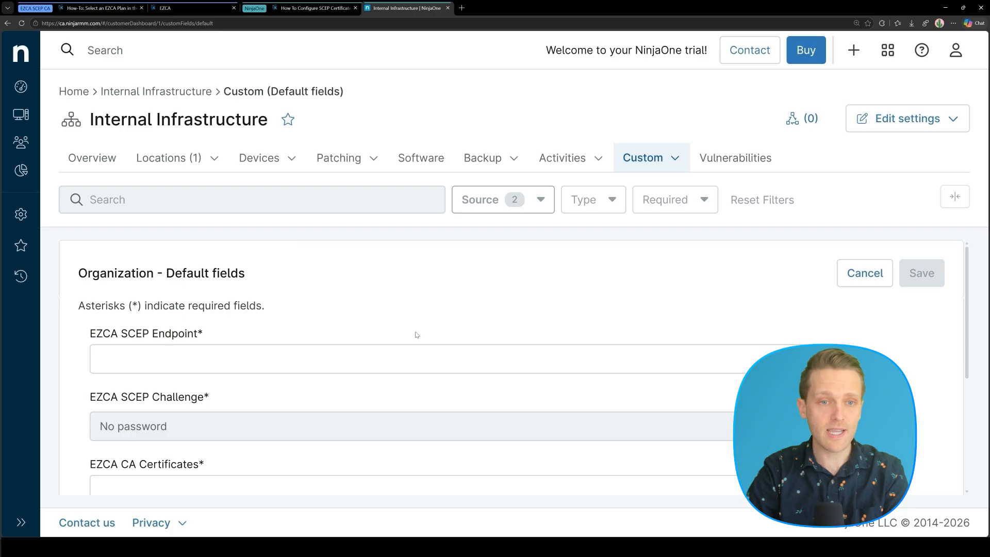
scroll(417, 335, down, 3)
click(279, 348)
key(ctrl+v)
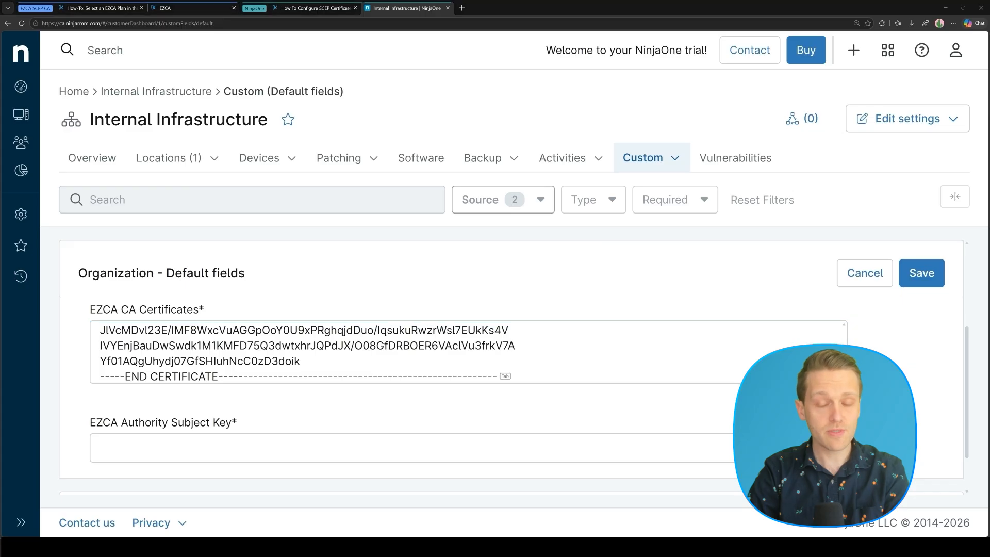
Copy the CA's Subject Key Identifier from the certificate details into EZCA Authority Subject Key.
drag(989, 77, 845, 100)
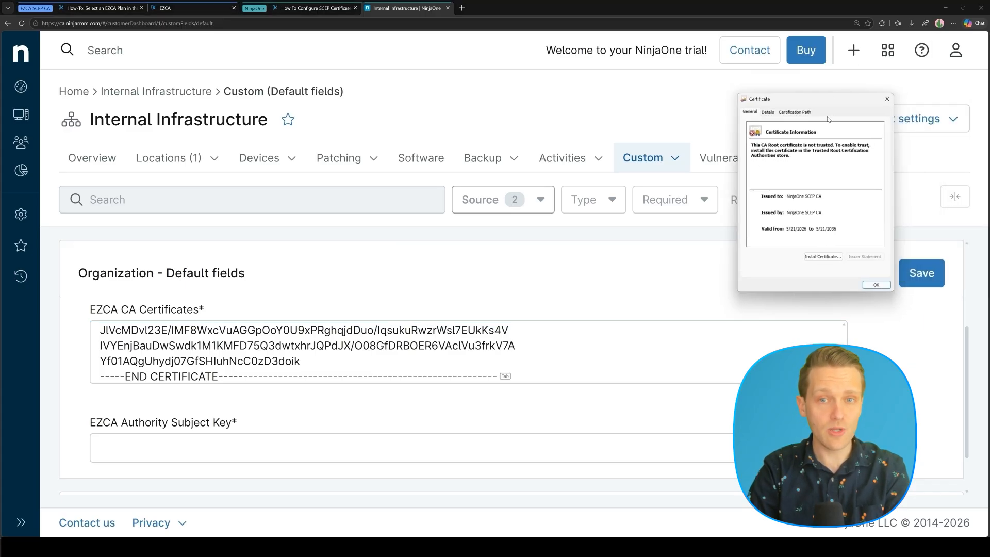
click(768, 111)
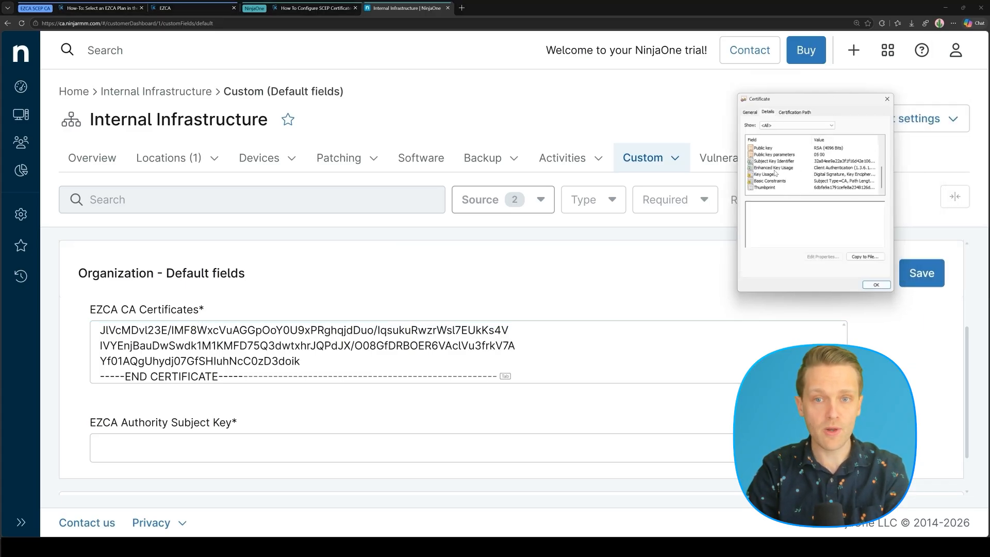
click(779, 161)
double_click(768, 205)
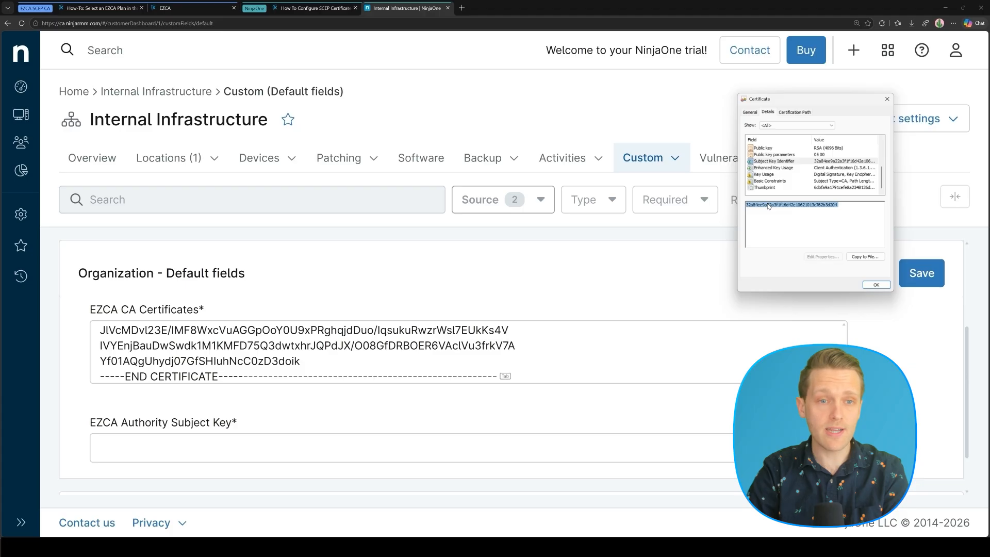
click(159, 454)
key(ctrl+v)
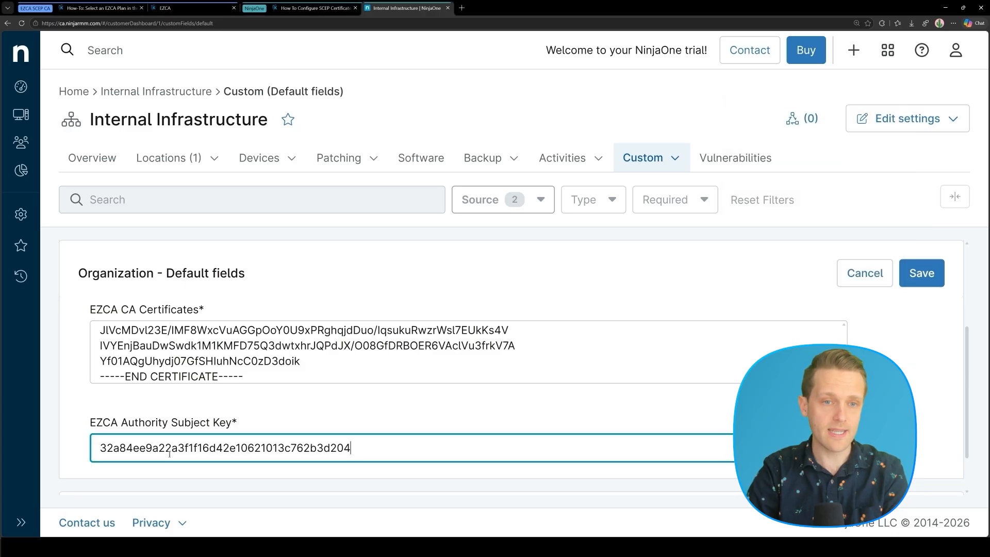
scroll(207, 402, up, 3)
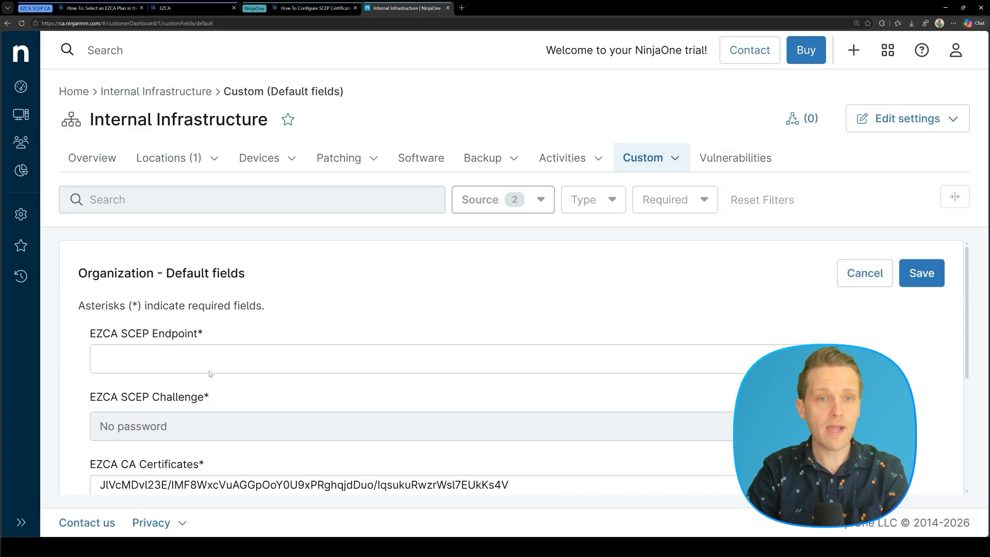
Copy EZCA's Static Challenge SCEP URL into NinjaOne's EZCA SCEP Endpoint field.
click(181, 7)
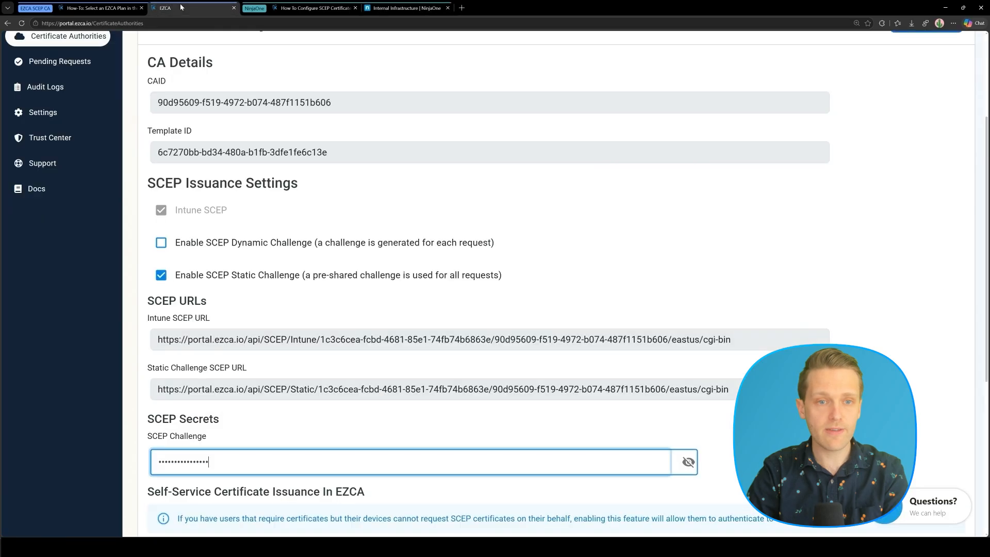
triple_click(234, 391)
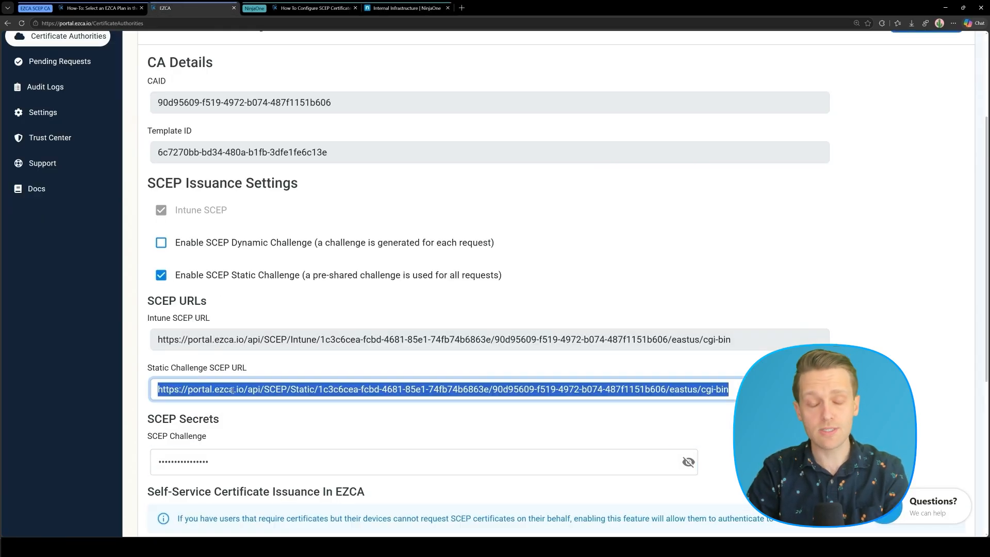
click(376, 7)
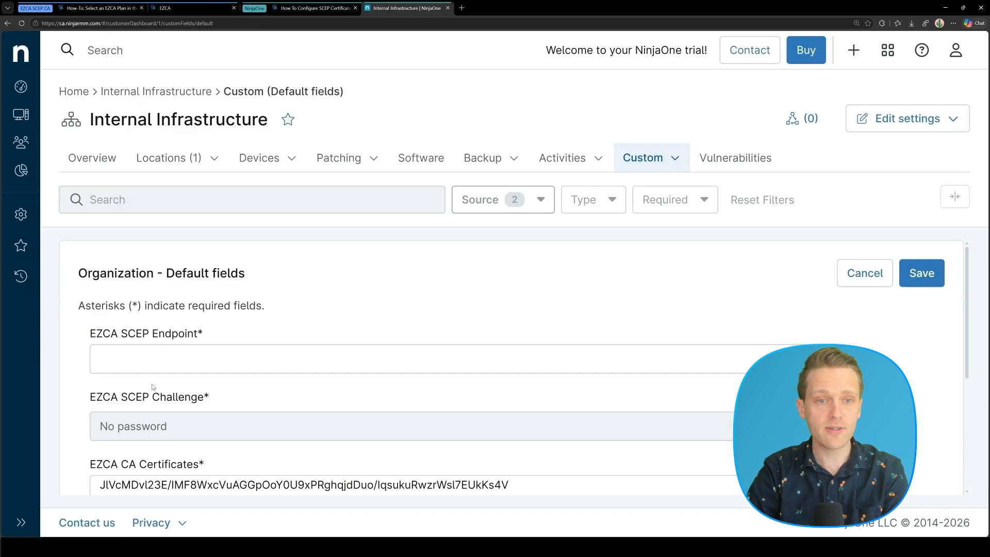
click(168, 368)
key(ctrl+v)
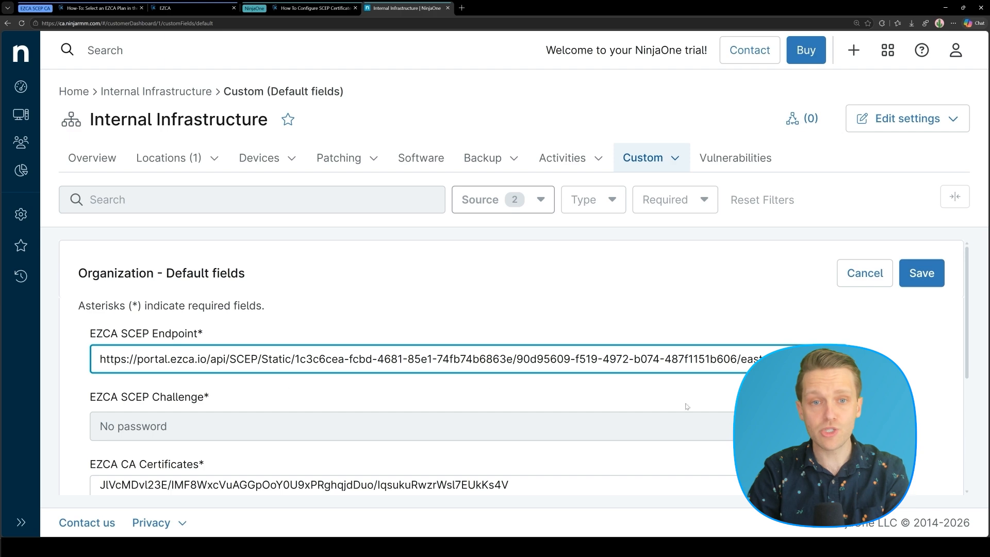
Set the SCEP Challenge secret to EZCA's challenge value, save the custom fields, and return to the guide.
click(845, 426)
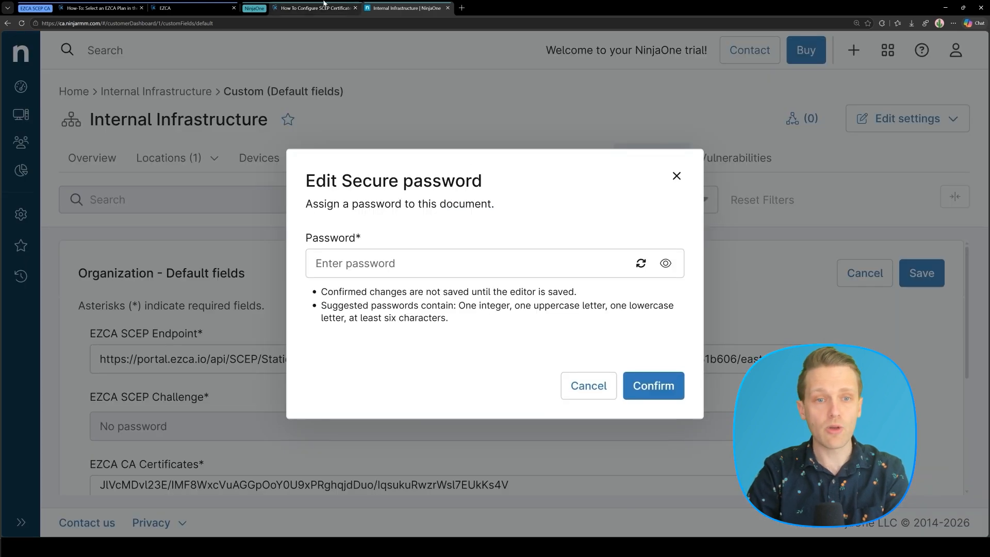
key(ctrl+shift+Tab)
key(ctrl+shift+Tab)
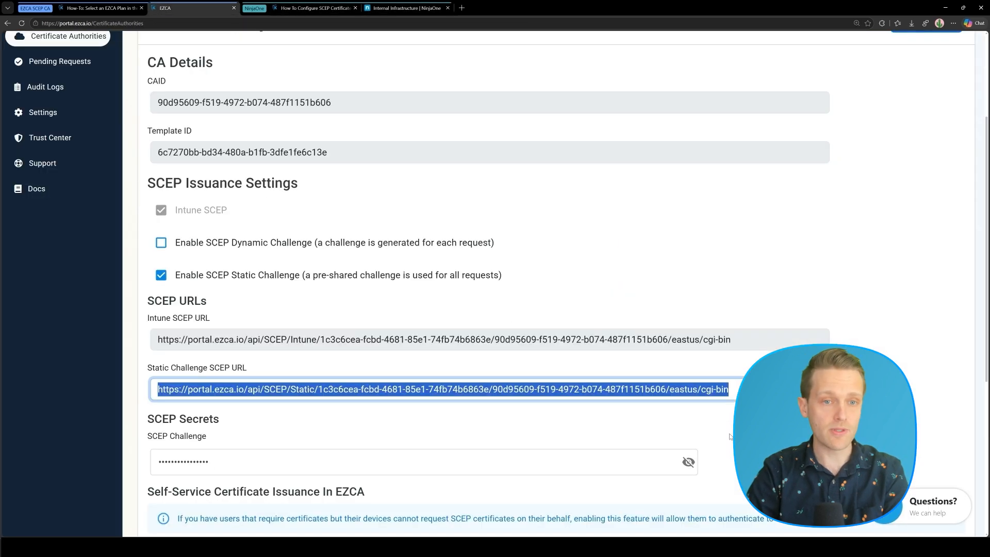
click(688, 462)
double_click(193, 461)
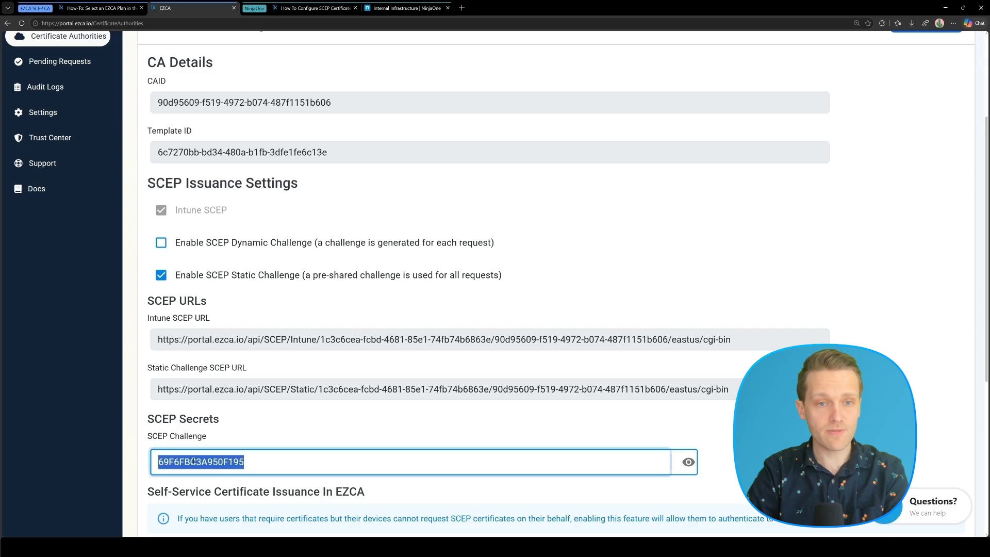
click(378, 10)
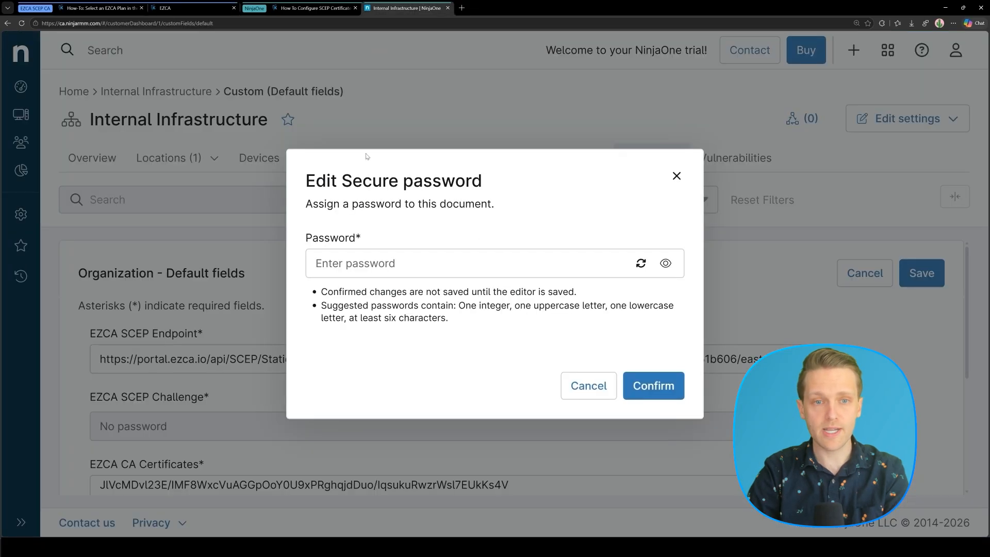
click(398, 263)
key(ctrl+v)
click(645, 385)
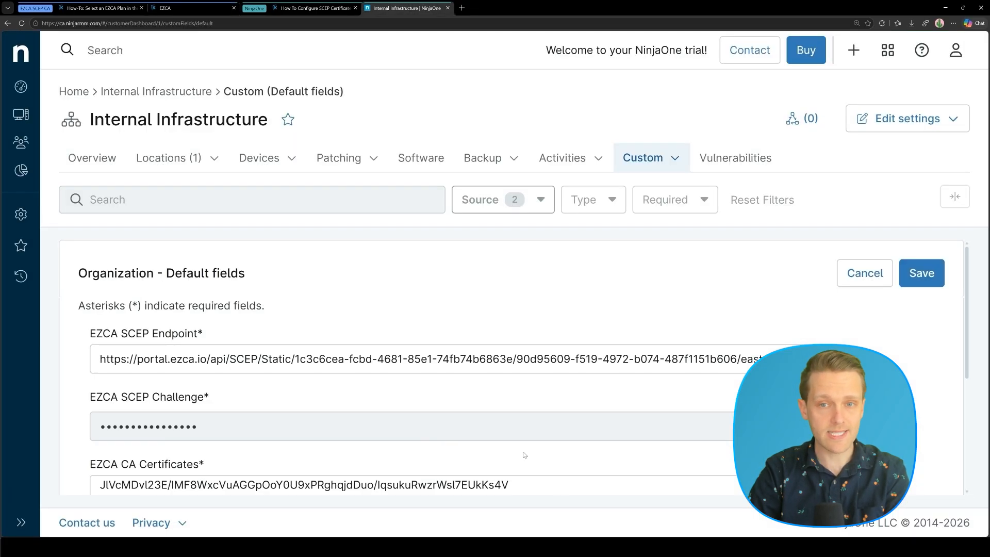
click(901, 281)
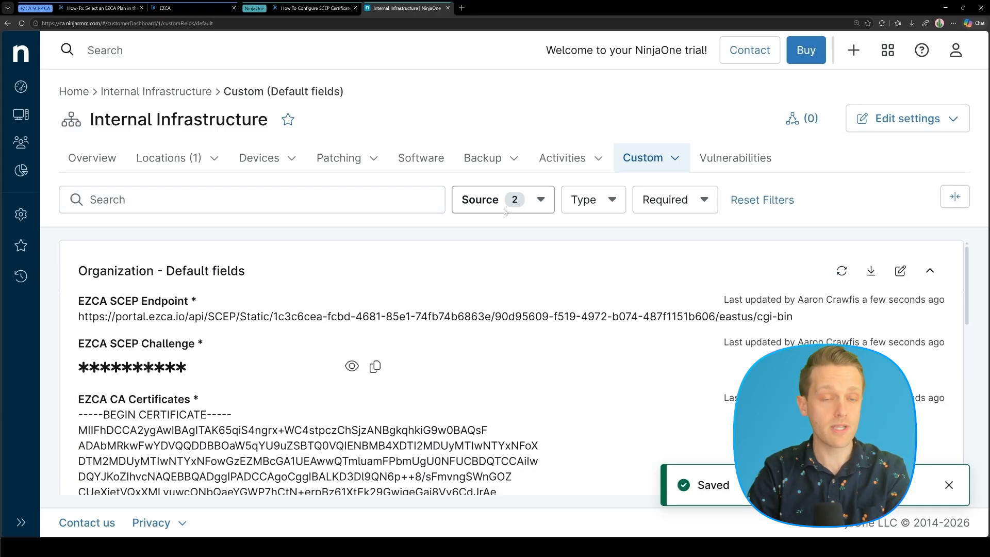
click(313, 8)
Move to Step 5 of the Keytos setup guide.
scroll(417, 242, down, 15)
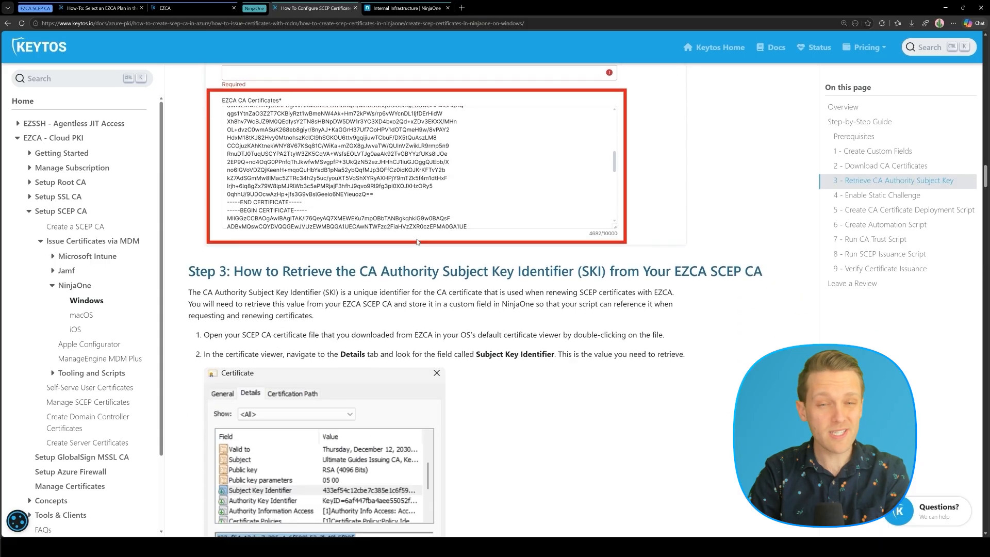
scroll(418, 242, down, 10)
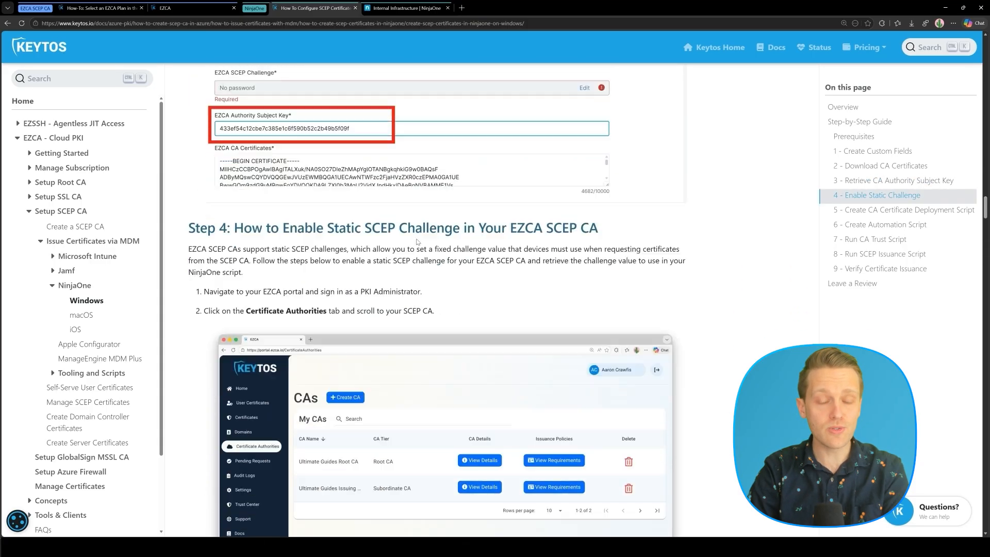
scroll(418, 242, down, 12)
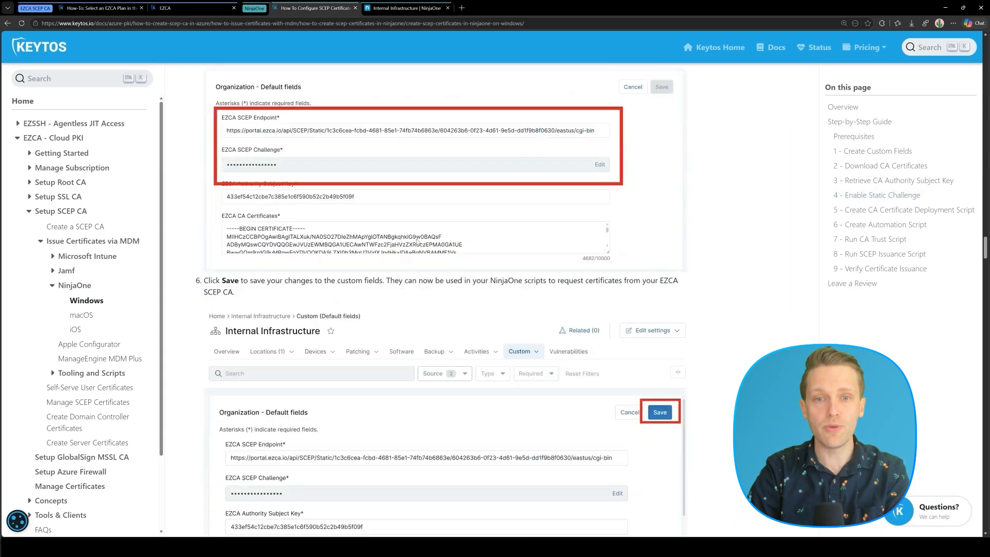
scroll(417, 242, down, 1)
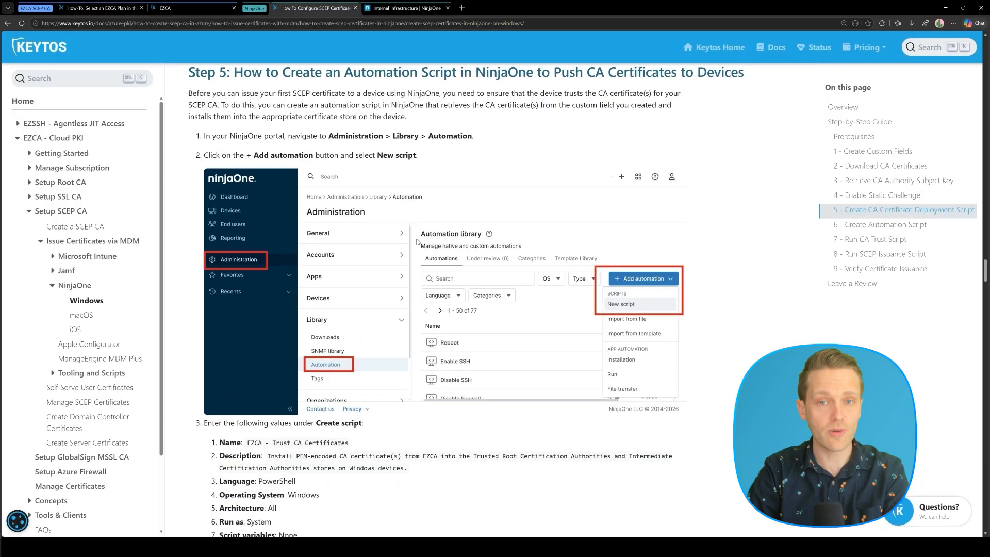
click(868, 208)
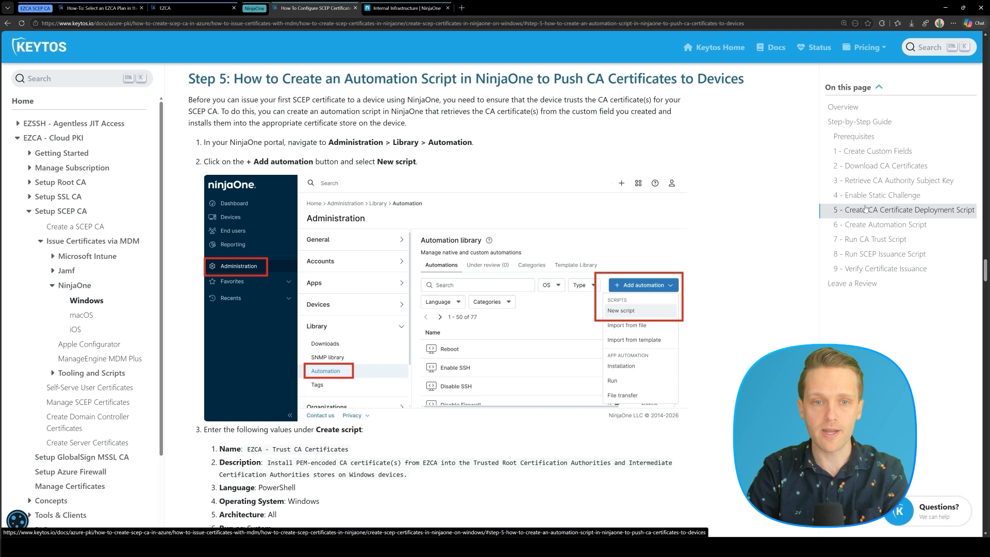
scroll(443, 274, down, 5)
Download Install-EZCACertificatesFromPEM.ps1, open it in Notepad, and copy its entire contents.
right_click(403, 299)
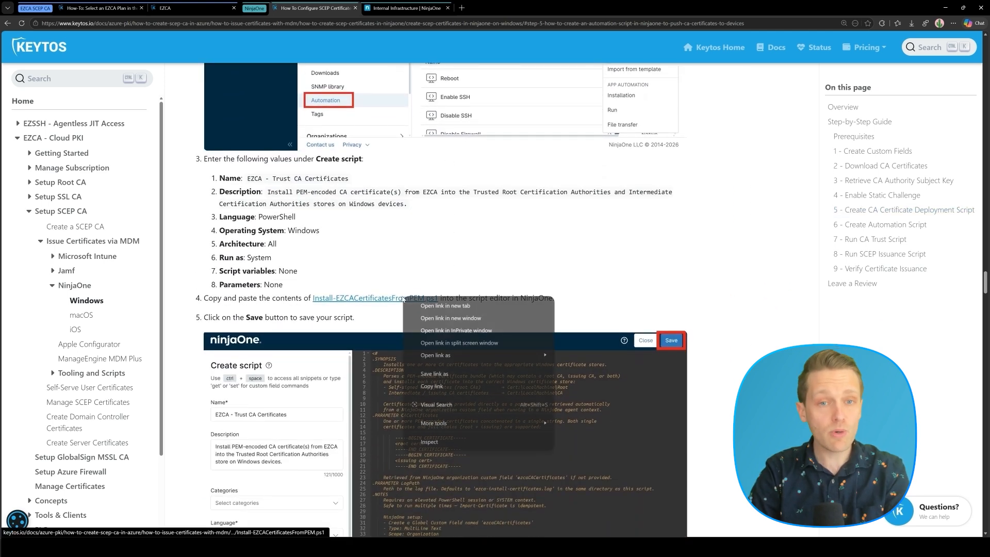
click(445, 306)
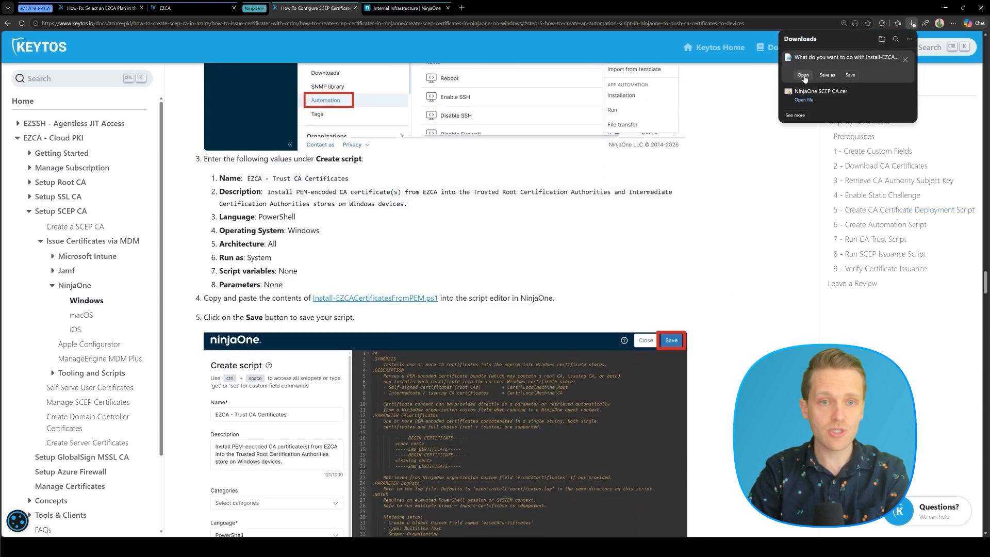
click(803, 77)
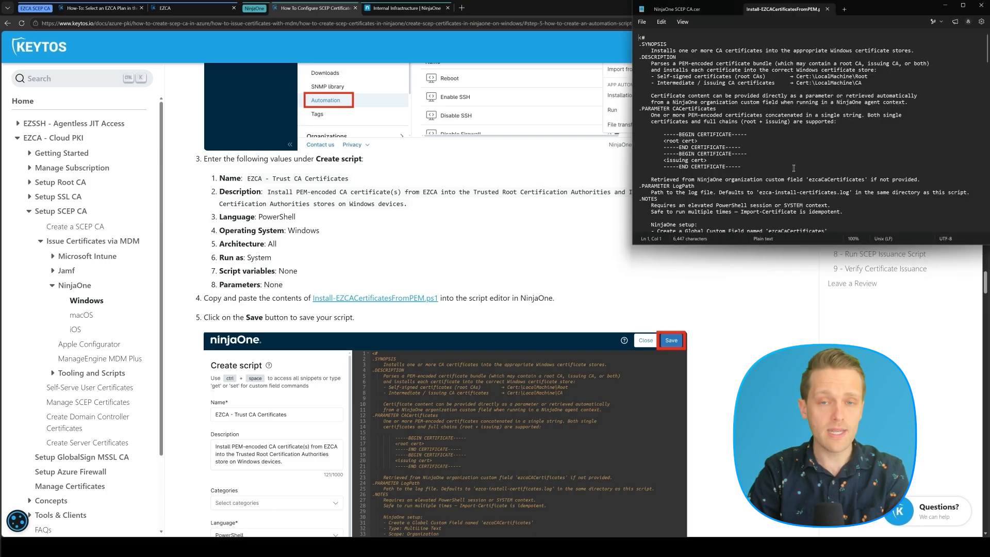
key(ctrl+a)
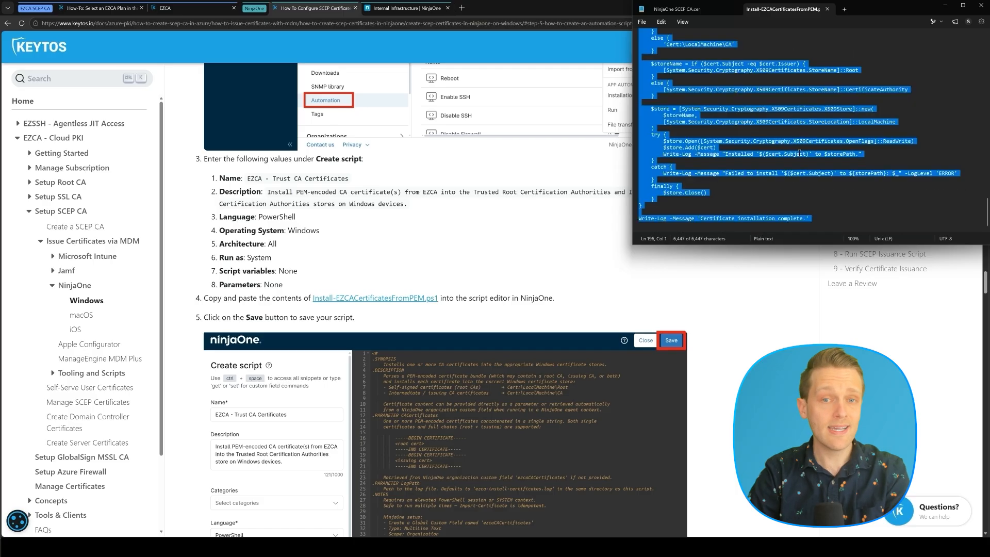
click(447, 247)
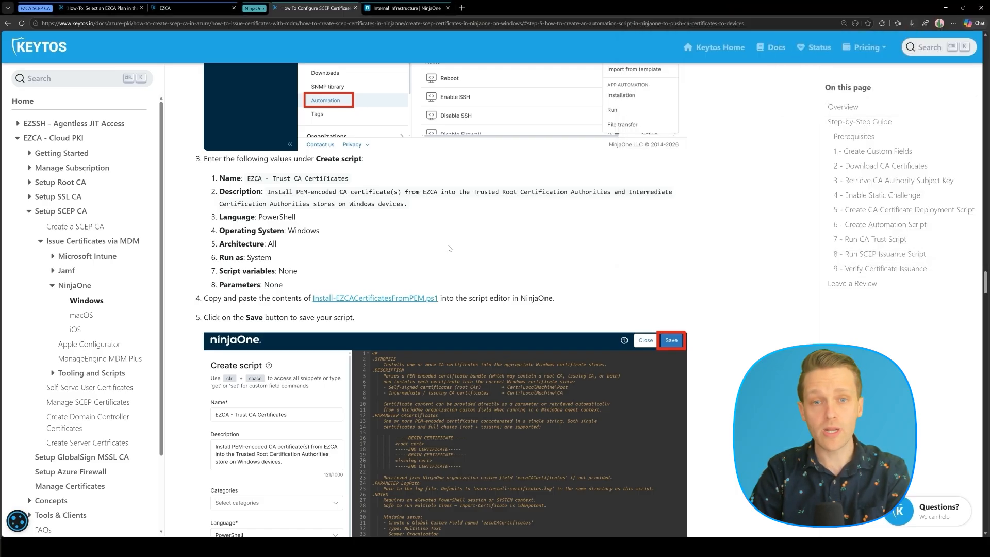
Create a new script in Library > Automation and paste in the certificate-install code.
click(408, 8)
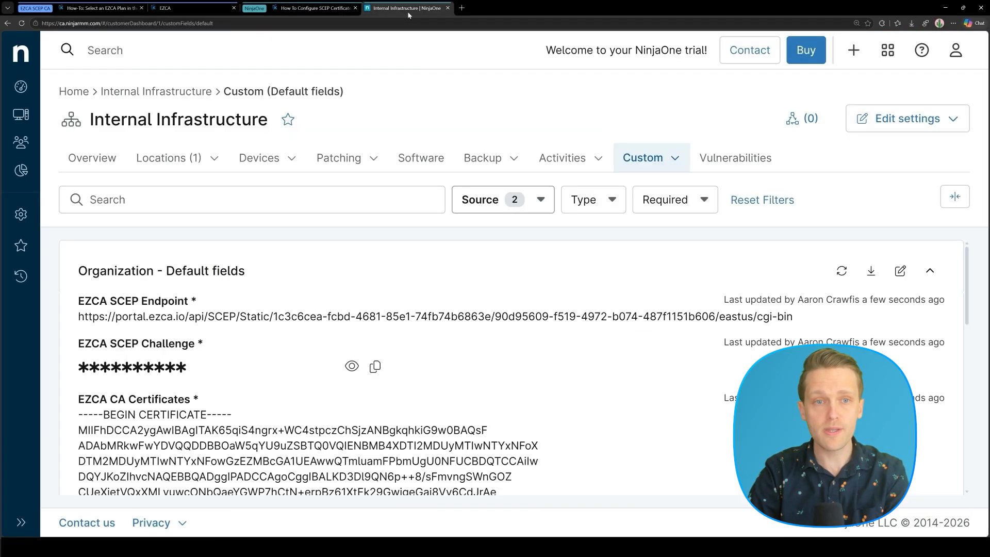
click(21, 214)
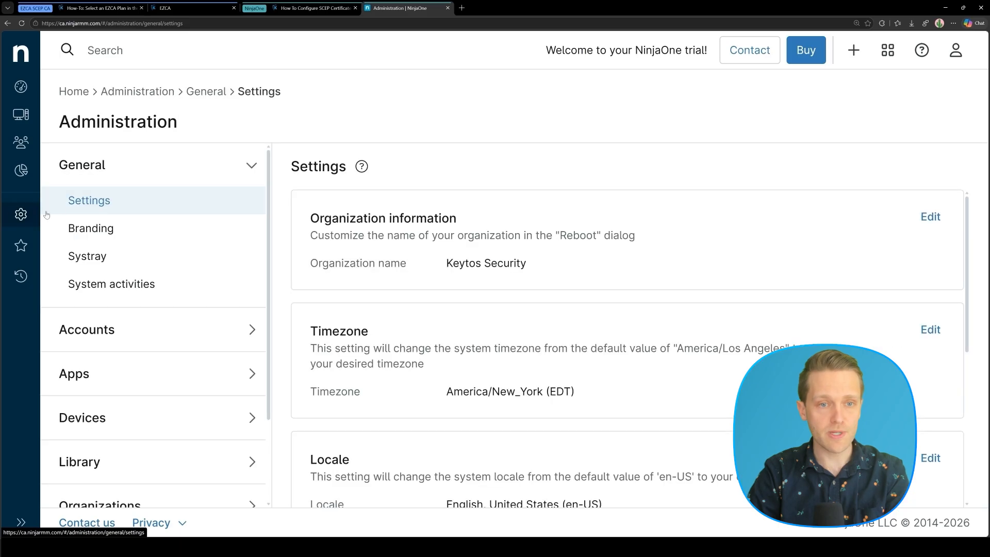
click(98, 461)
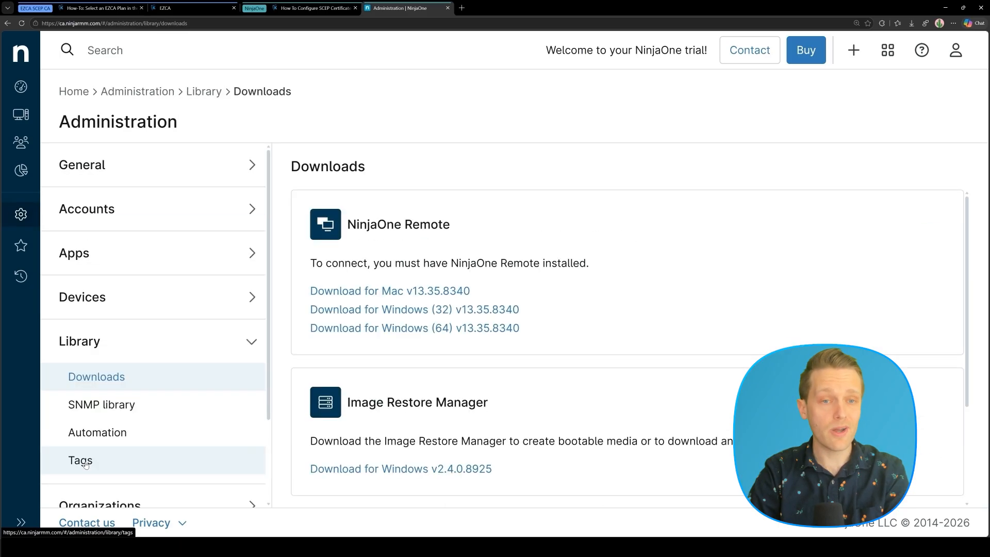
click(105, 438)
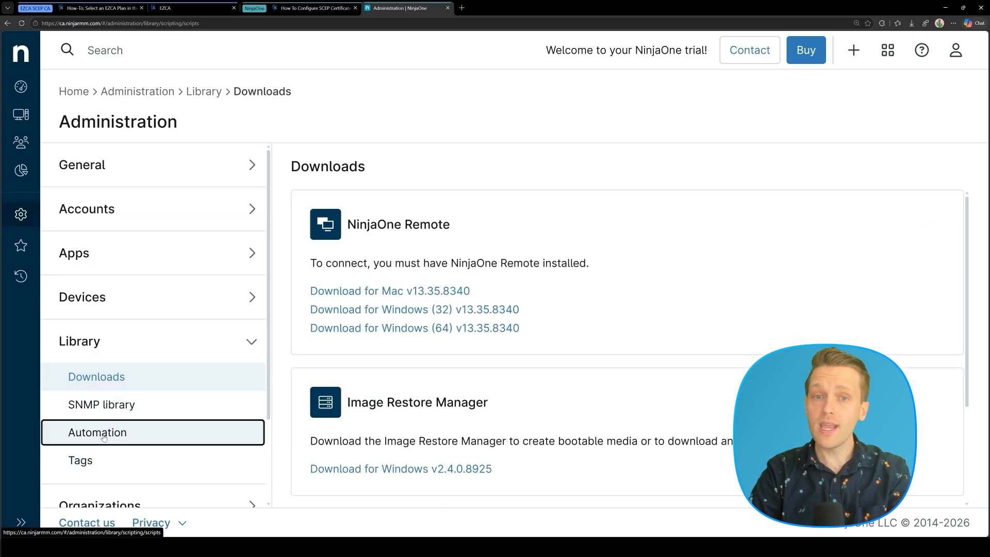
click(889, 258)
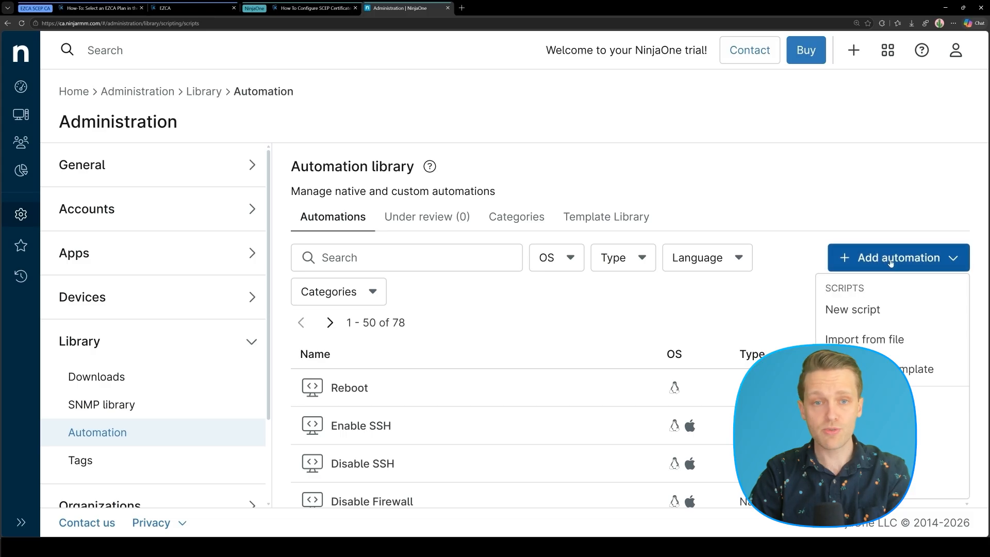
click(851, 308)
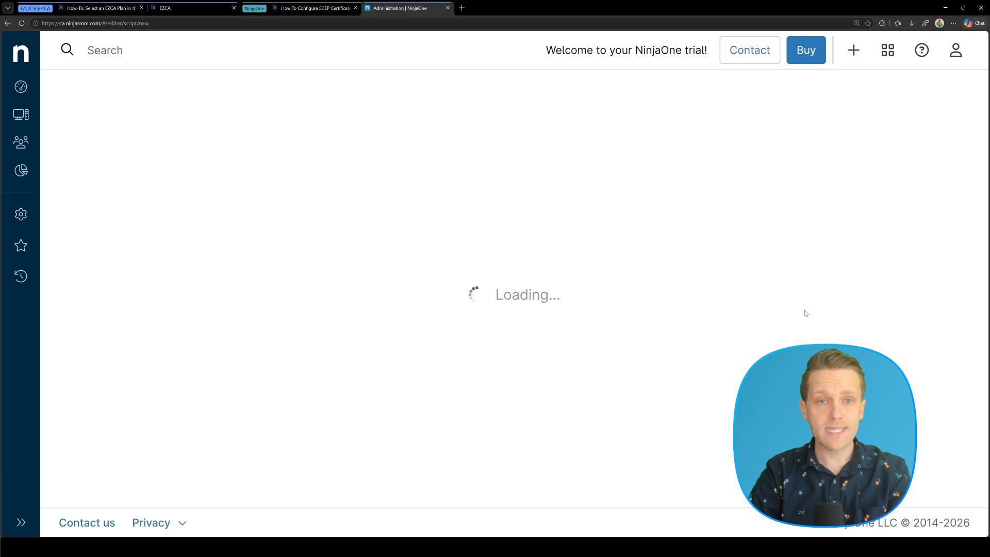
key(ctrl+a)
key(BackSpace)
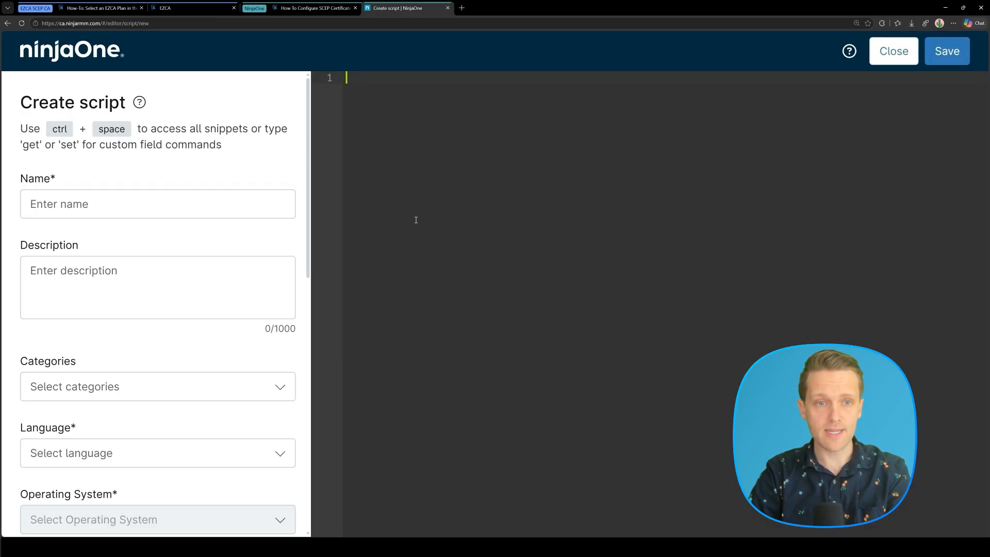
key(ctrl+v)
scroll(448, 221, up, 20)
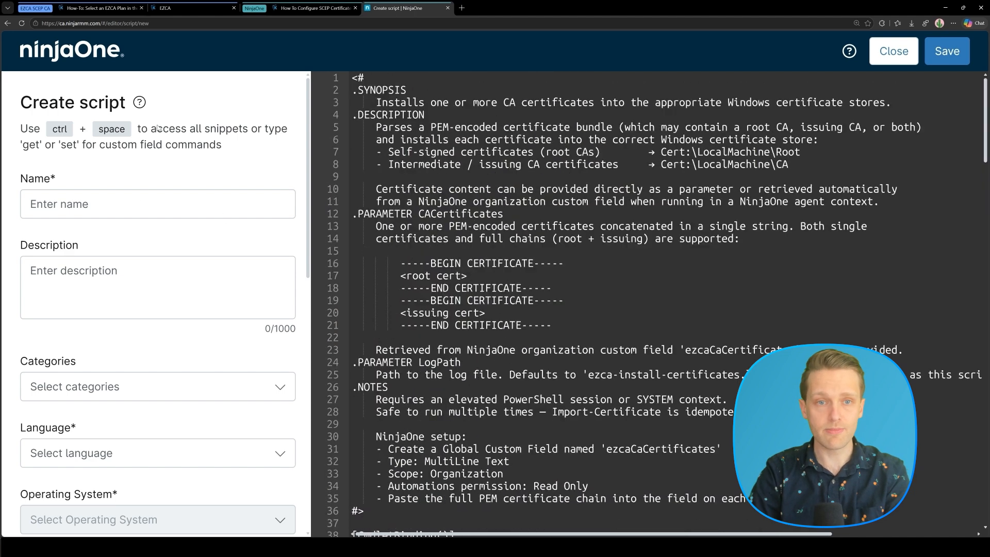
Name the script 'EZCA - Trust CA Certificates' and add the guide's description.
click(315, 9)
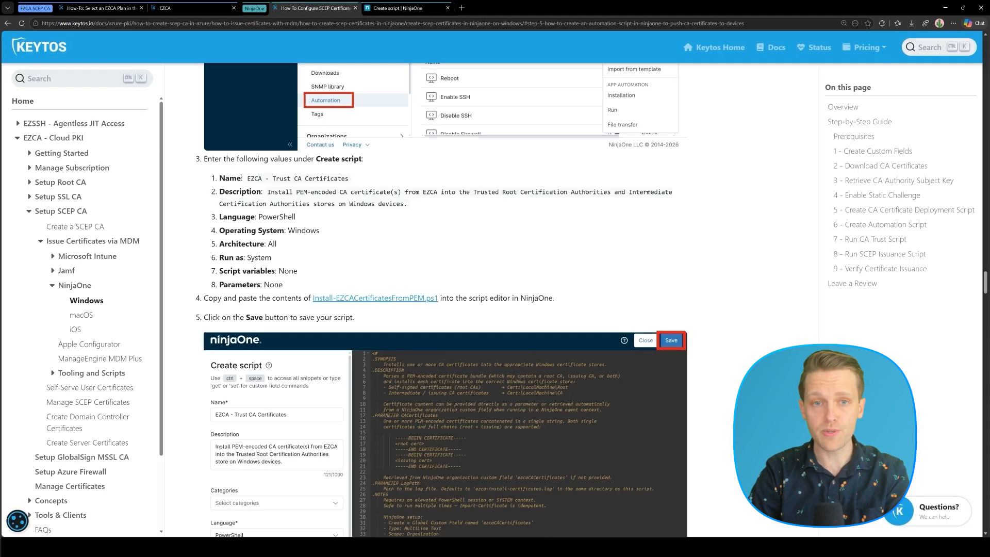
drag(249, 177, 349, 185)
key(ctrl+c)
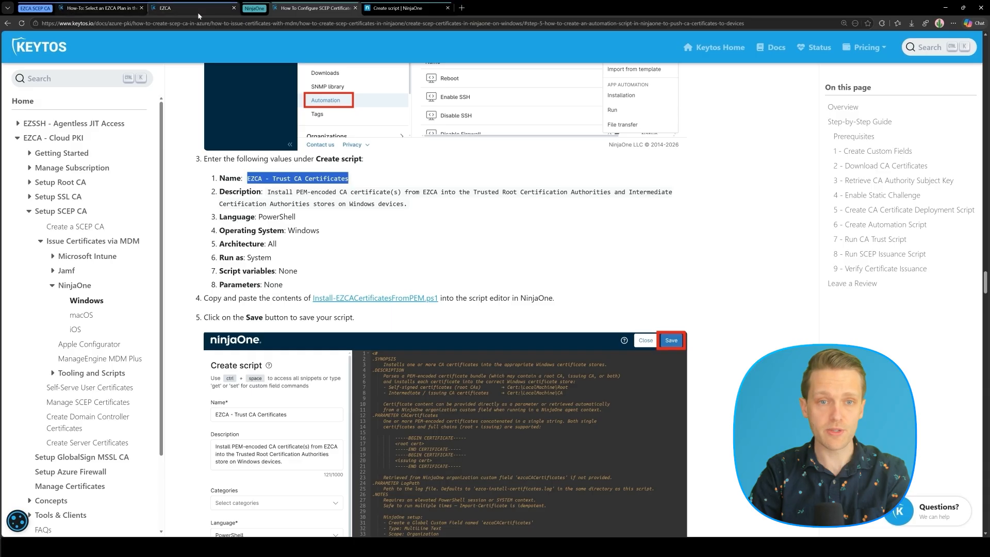
click(380, 8)
click(149, 205)
key(ctrl+v)
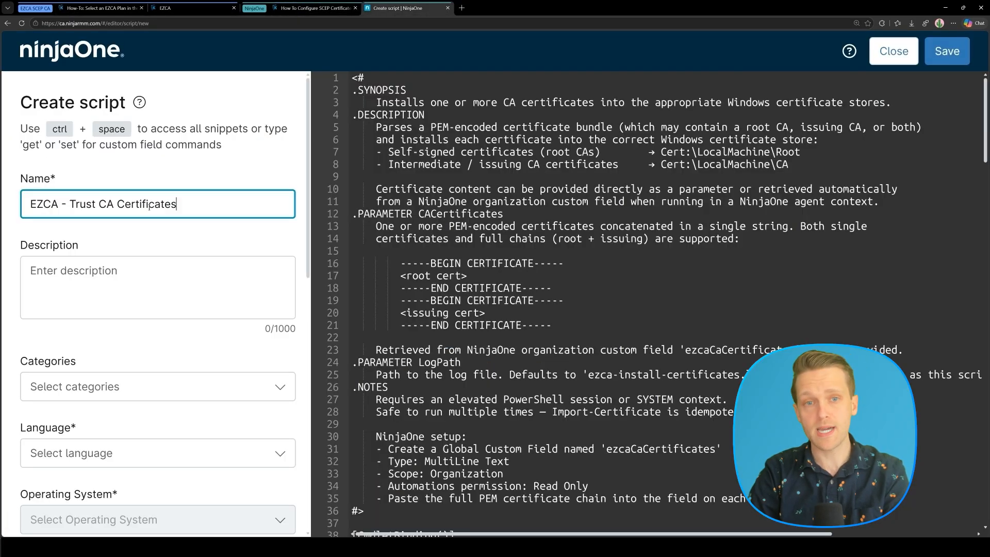
click(303, 8)
triple_click(312, 195)
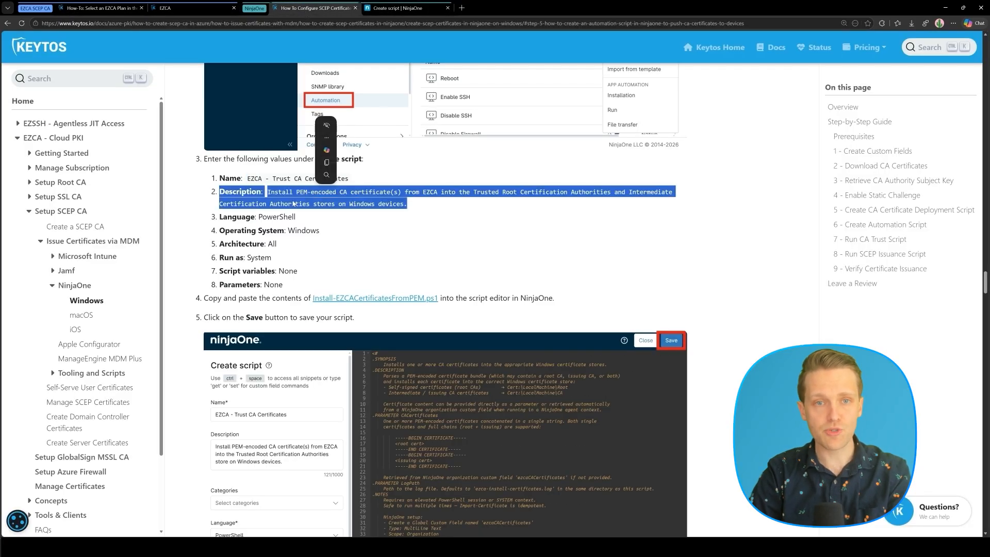
click(269, 192)
drag(269, 191, 414, 209)
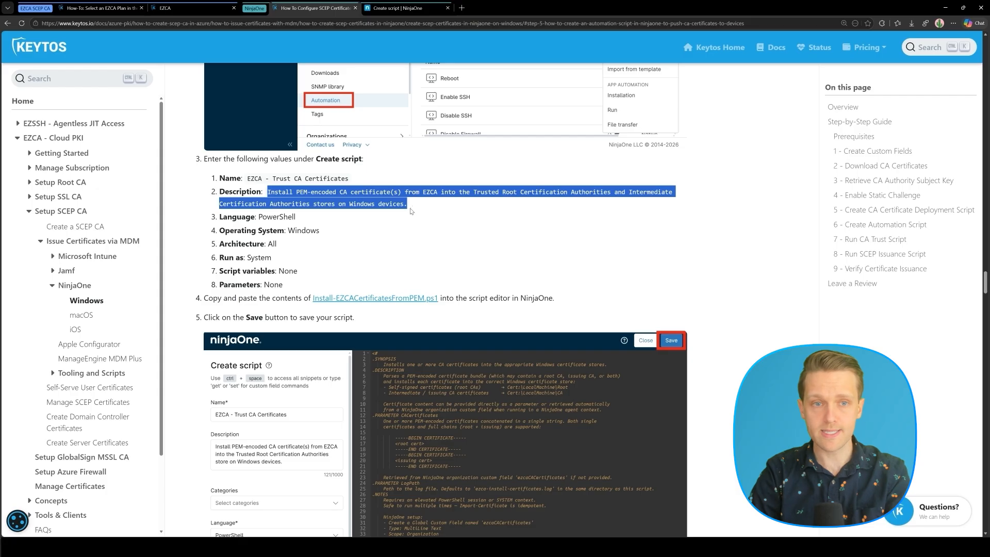
key(ctrl+c)
click(399, 8)
click(203, 312)
key(ctrl+v)
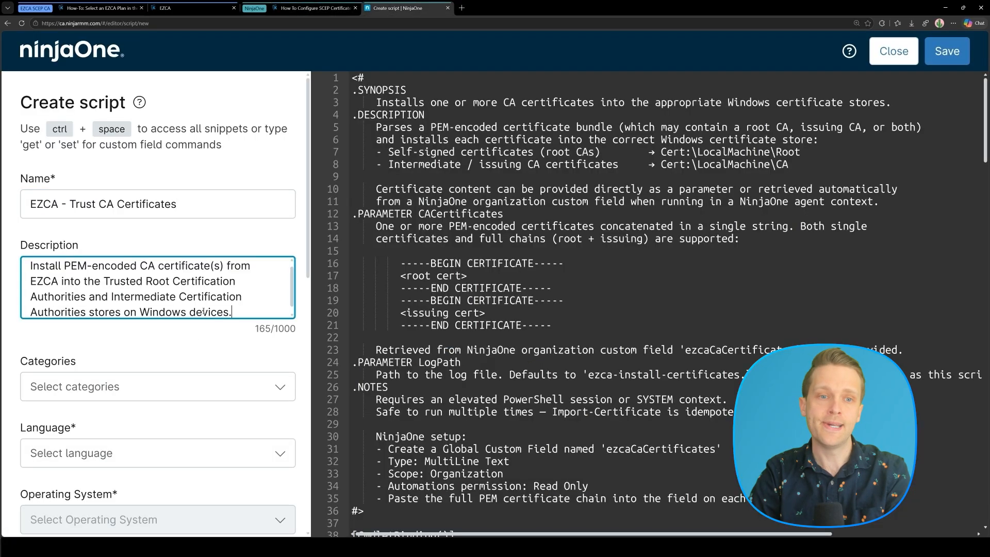
Set language PowerShell, OS Windows, architecture All, run as System, then save and close.
scroll(205, 269, down, 1)
click(134, 452)
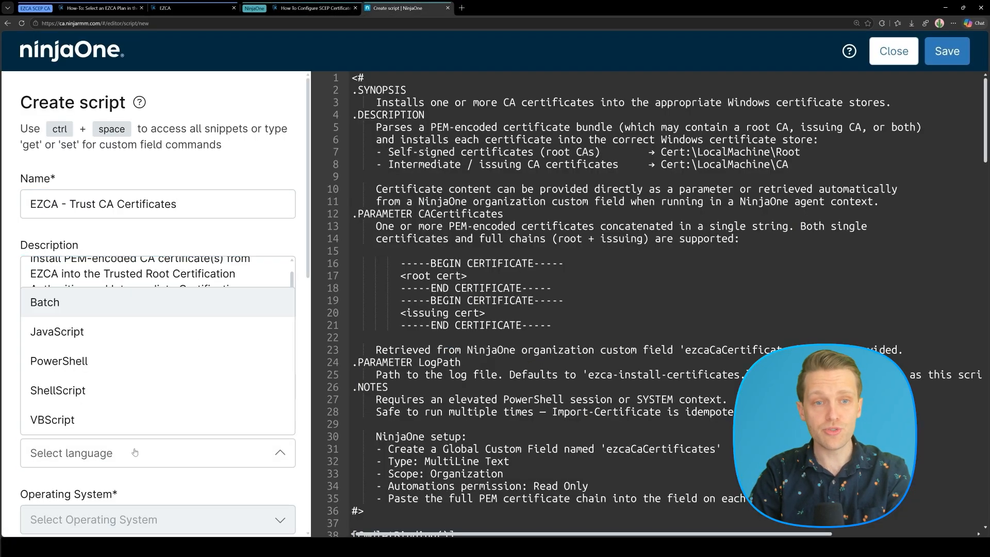
click(94, 364)
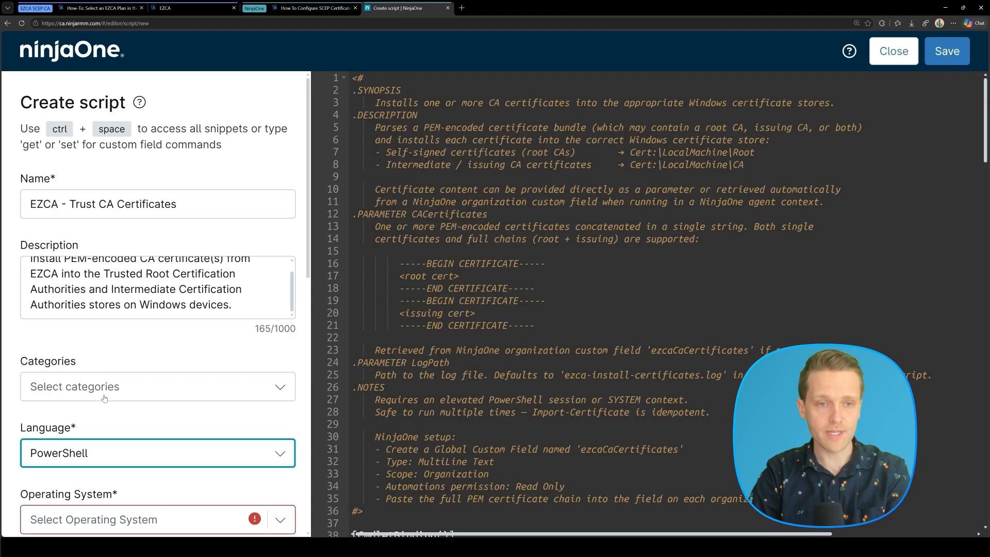
scroll(114, 458, down, 2)
click(132, 406)
click(126, 437)
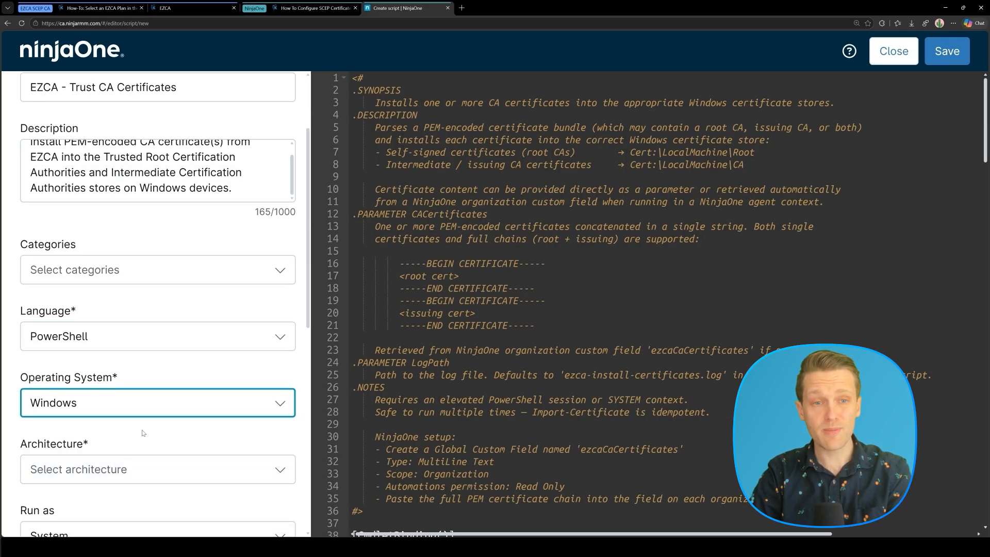
scroll(135, 363, down, 3)
click(137, 318)
click(103, 349)
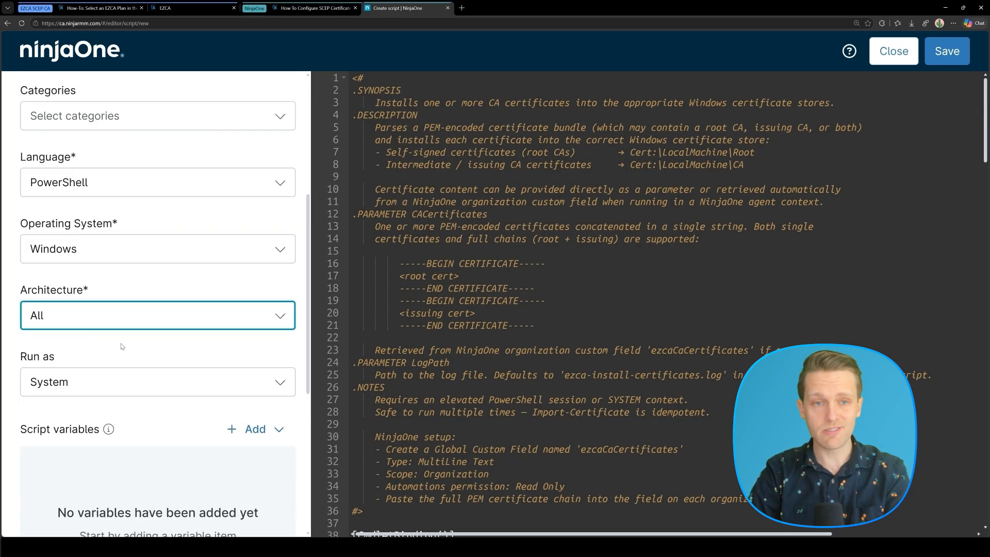
scroll(176, 350, down, 1)
scroll(175, 351, down, 3)
click(86, 233)
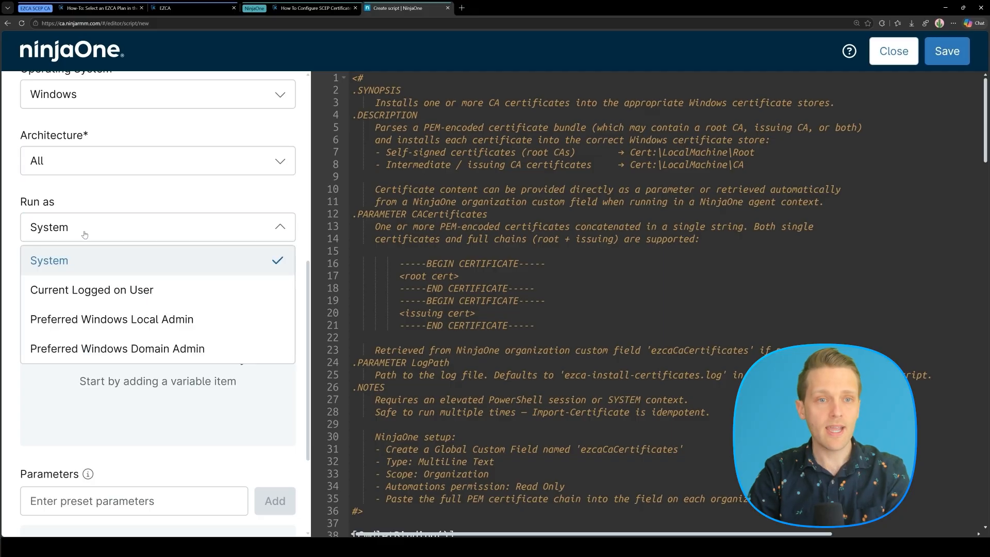
click(79, 262)
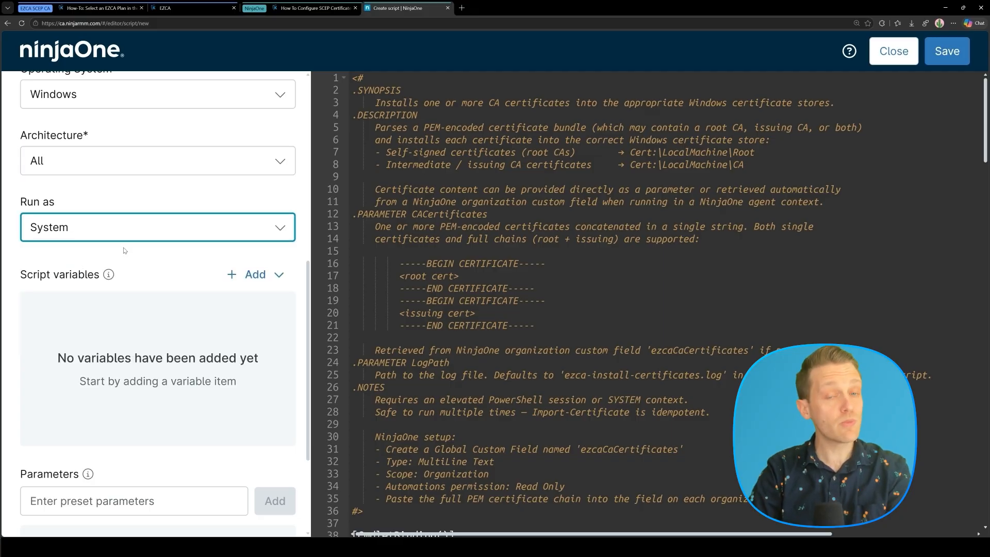
scroll(124, 250, up, 8)
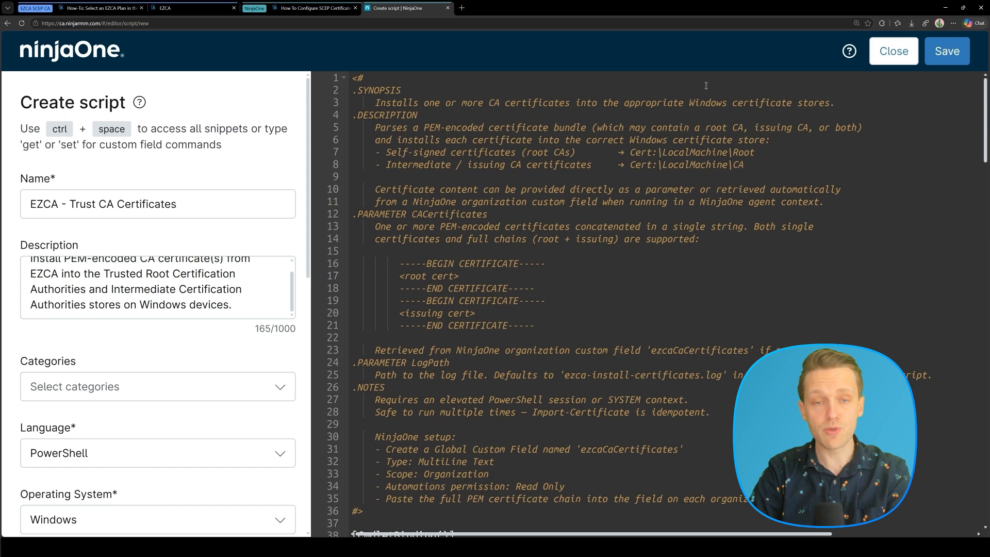
click(948, 51)
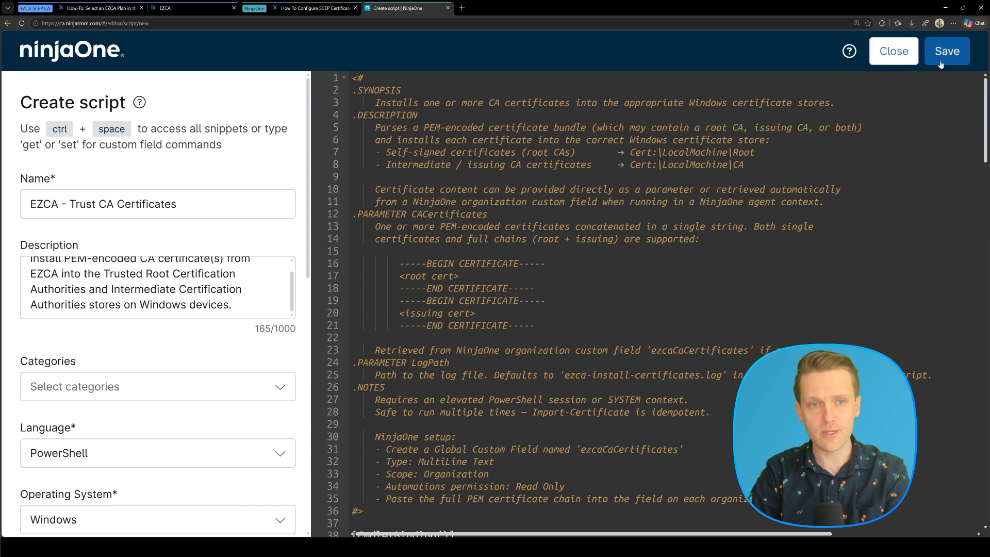
click(881, 58)
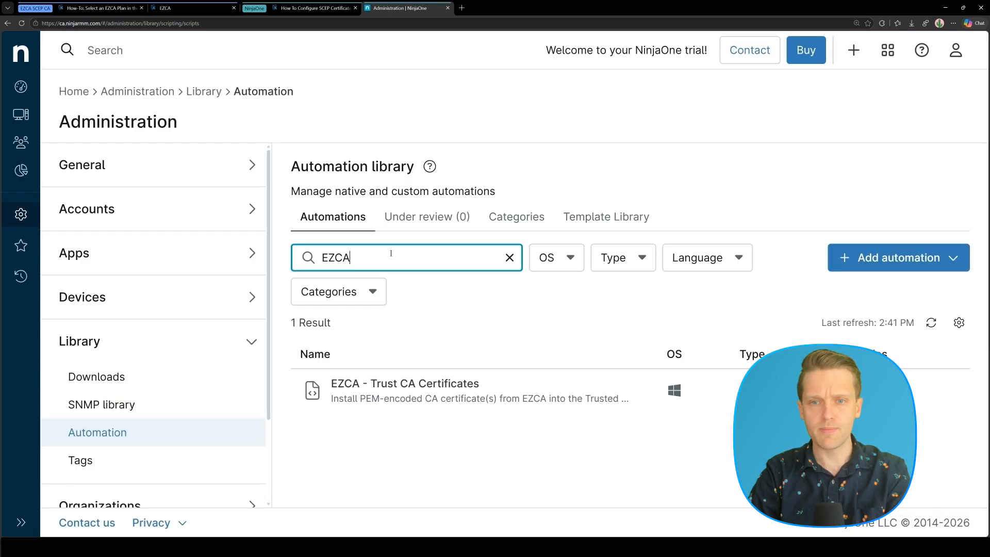
Start another new script named 'EZCA - Request & Renew SCEP Certificate'.
click(315, 8)
scroll(469, 219, down, 10)
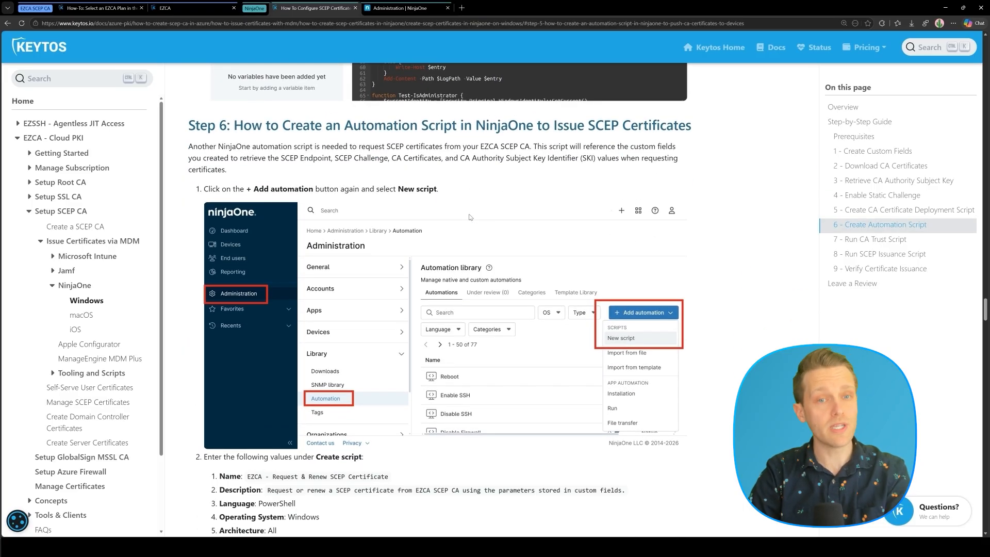
scroll(469, 217, down, 3)
drag(248, 283, 388, 287)
key(ctrl+c)
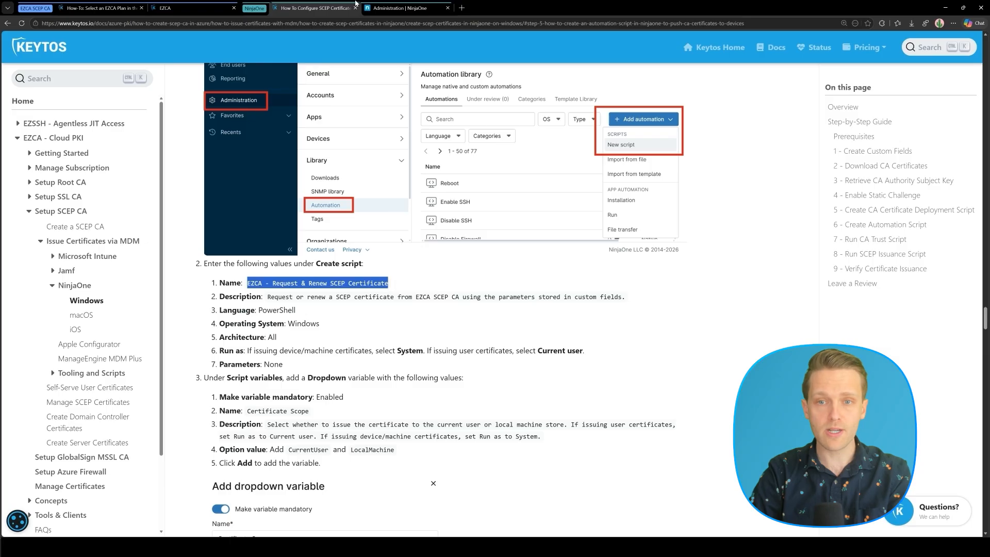
click(426, 15)
click(874, 265)
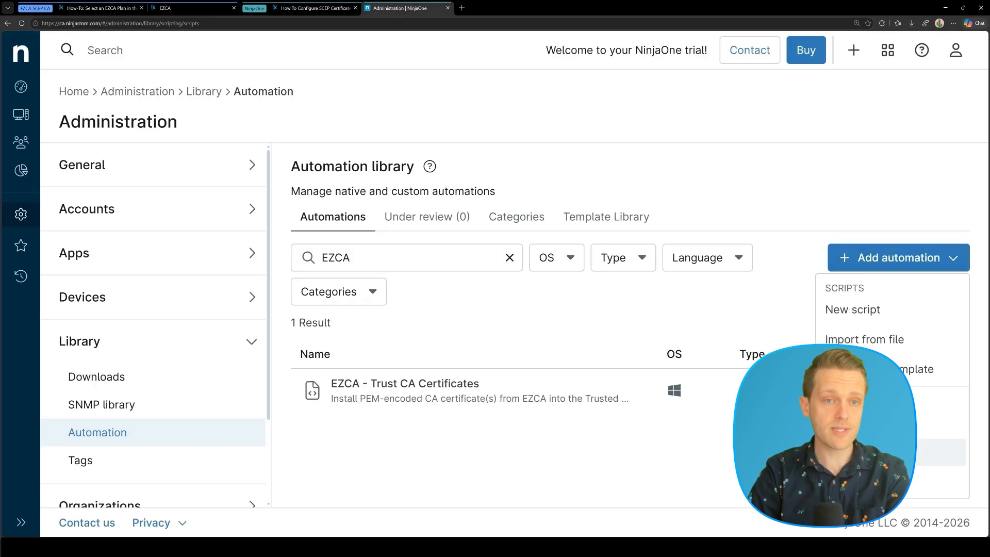
click(850, 308)
click(133, 205)
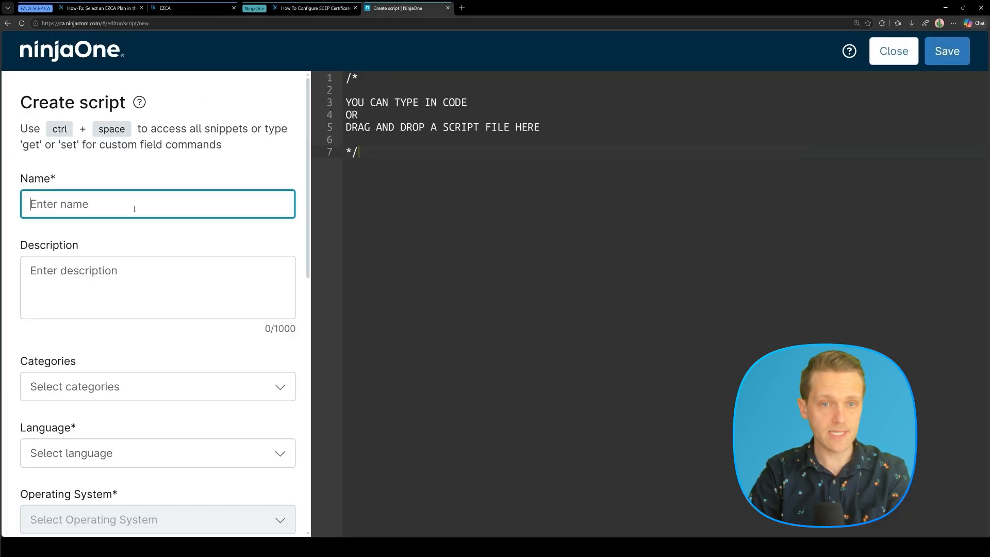
key(ctrl+v)
Add the guide's SCEP script description to the new script.
click(306, 8)
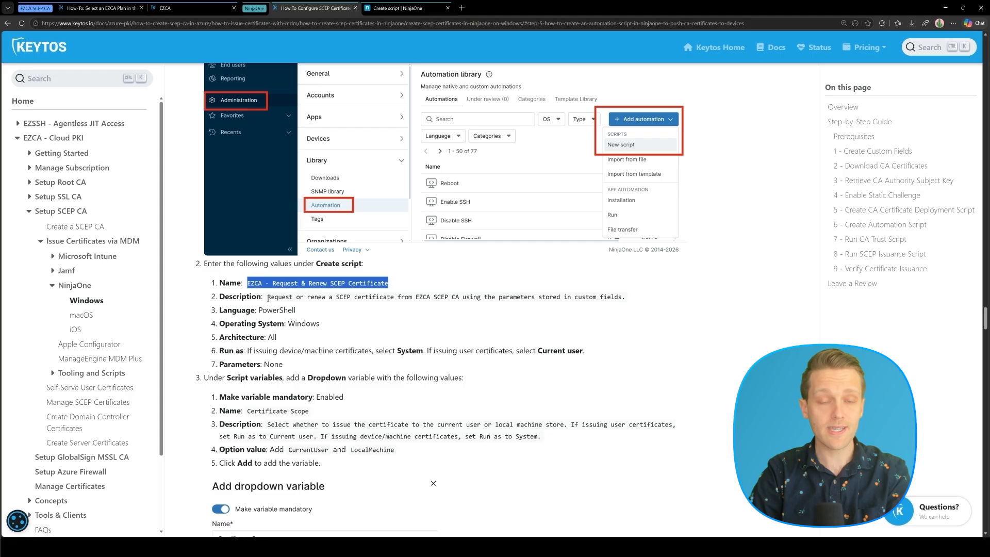
drag(268, 298, 623, 297)
key(ctrl+c)
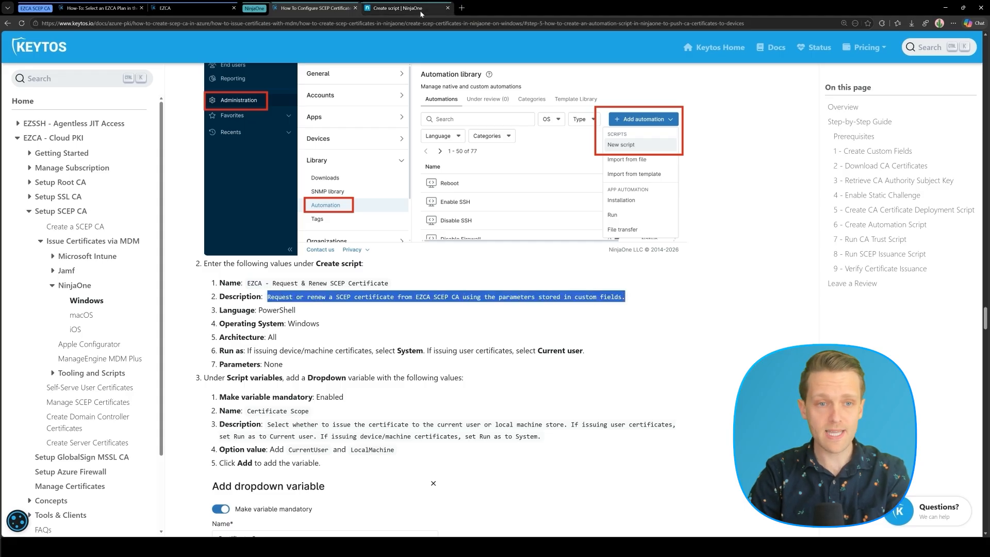
click(398, 8)
click(192, 287)
key(ctrl+v)
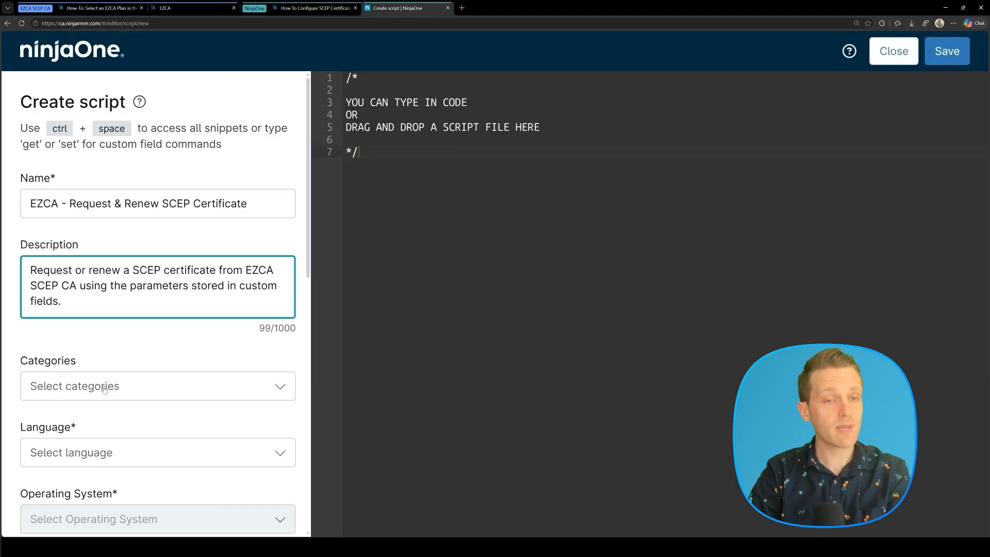
Set language PowerShell, OS Windows, architecture All, and run as System.
scroll(155, 387, down, 2)
click(154, 337)
click(67, 422)
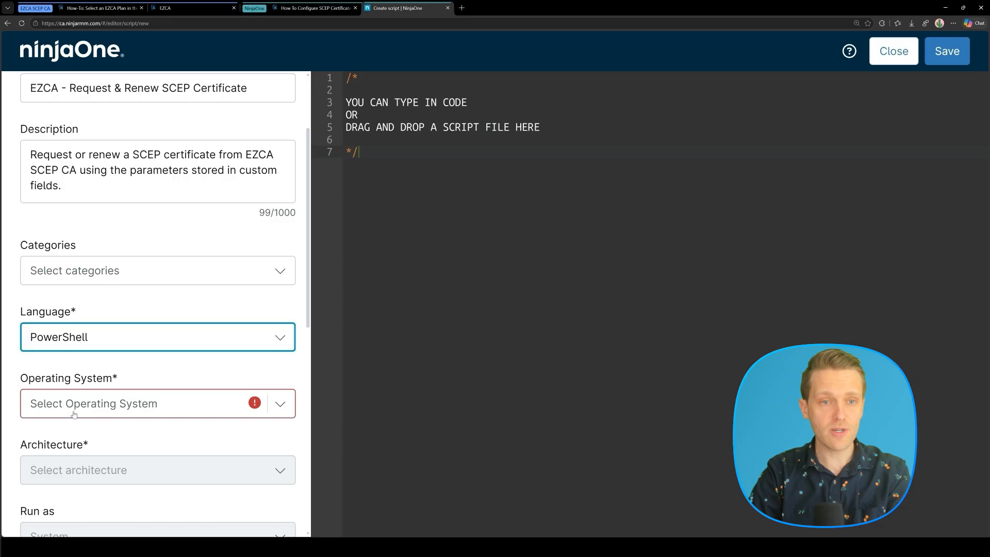
click(72, 412)
click(69, 436)
scroll(82, 361, down, 3)
click(89, 321)
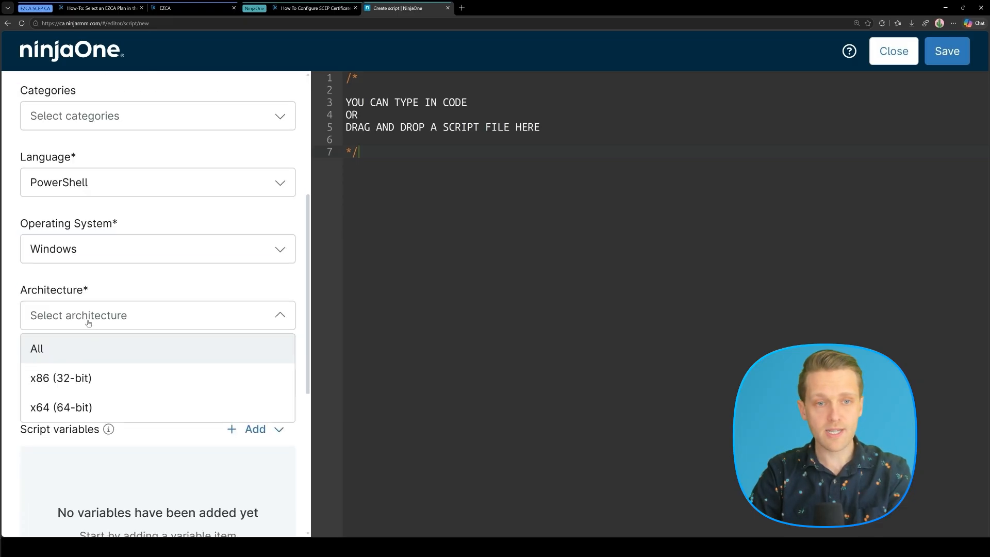
click(70, 355)
click(95, 391)
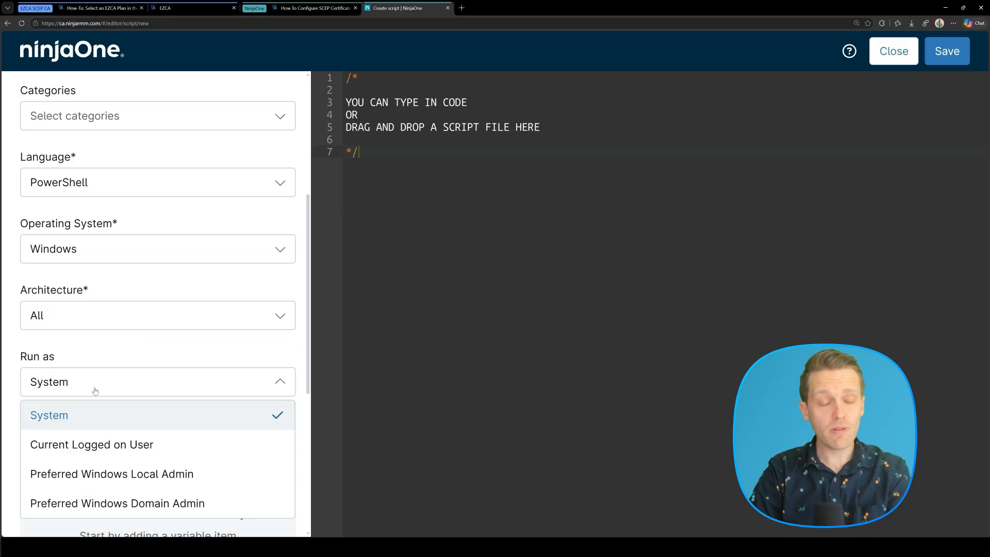
scroll(95, 390, down, 2)
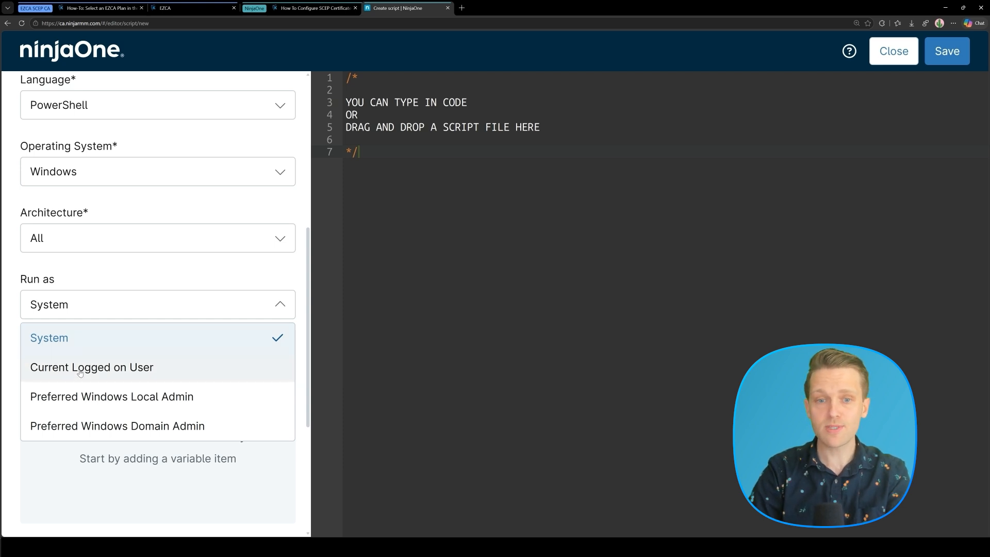
click(66, 340)
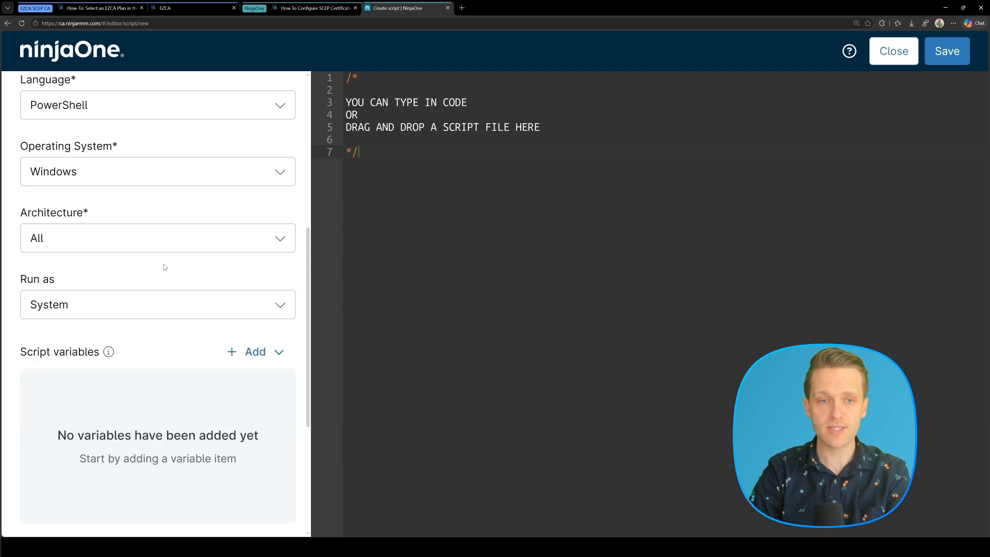
scroll(158, 329, down, 2)
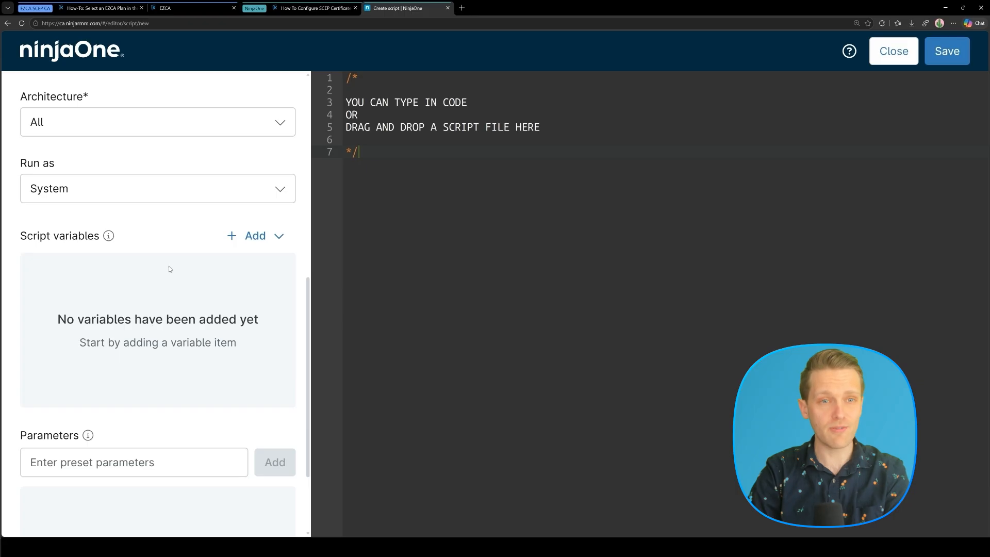
Copy the variable name Certificate Scope from the guide and begin adding a script variable.
click(327, 8)
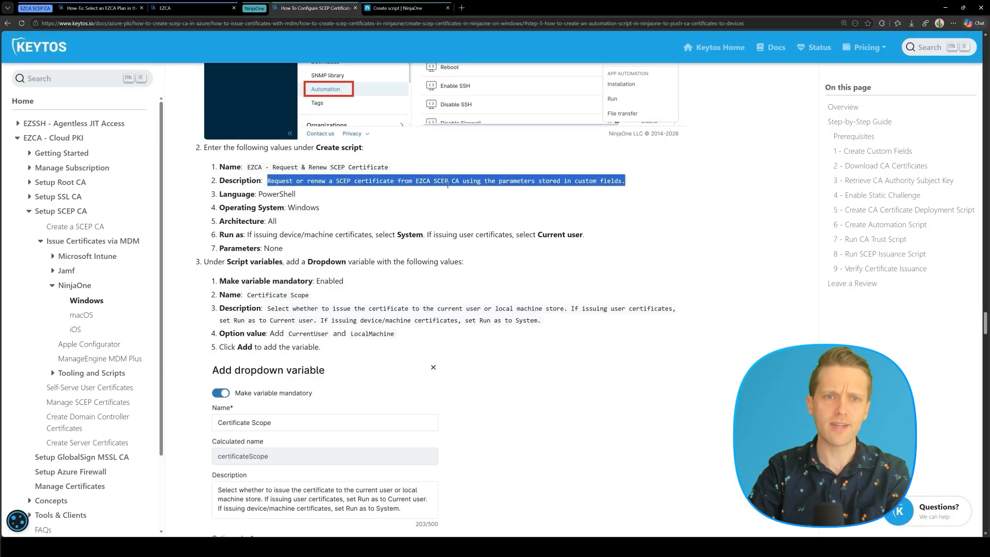
scroll(448, 185, down, 2)
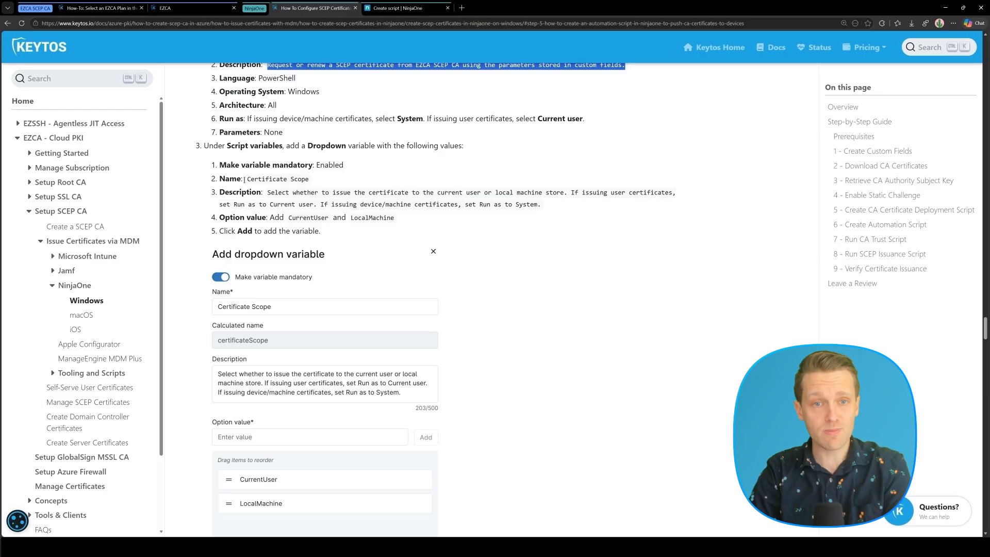
drag(247, 180, 313, 181)
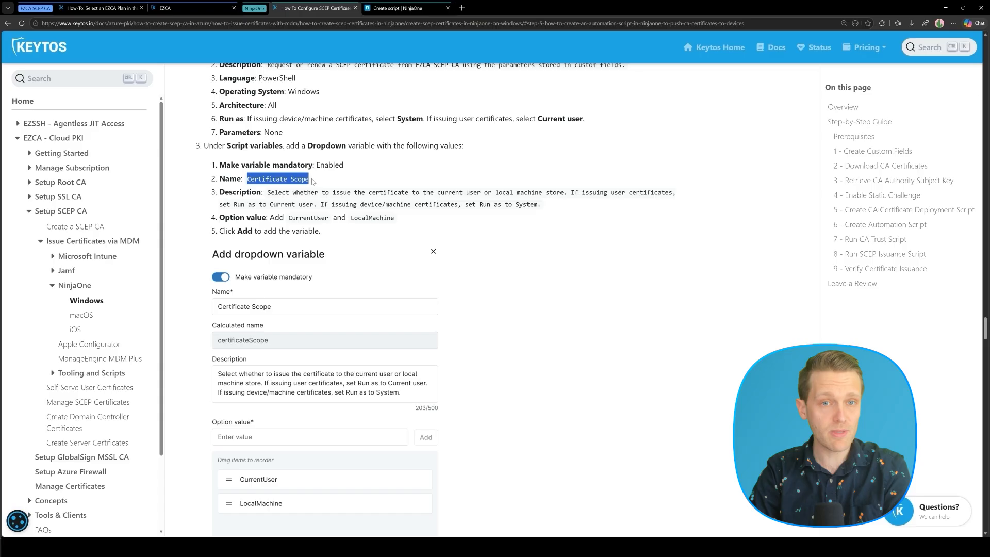
click(383, 8)
click(270, 240)
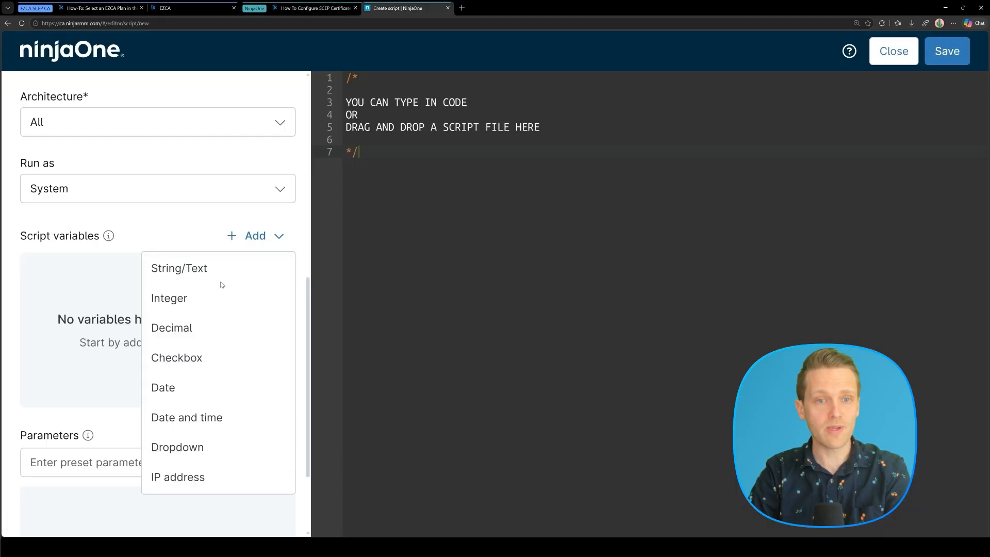
Create a mandatory dropdown variable named Certificate Scope with the guide's description.
click(217, 447)
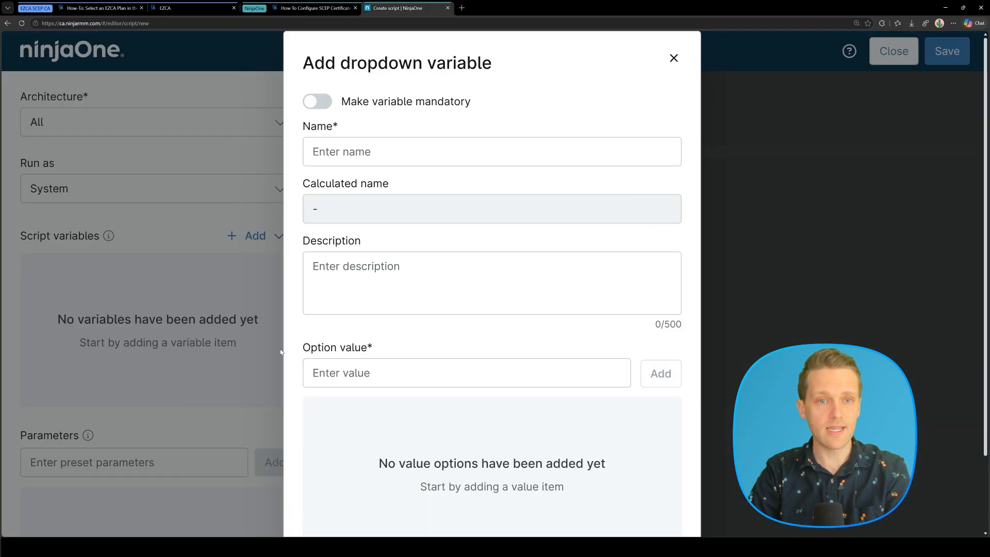
click(317, 101)
click(378, 164)
key(ctrl+v)
click(310, 23)
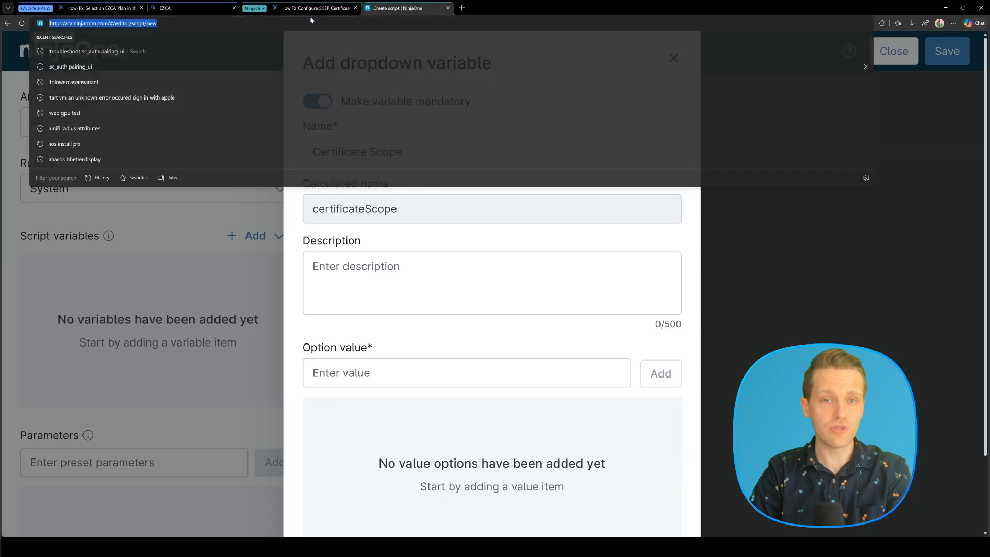
click(314, 8)
drag(266, 192, 540, 204)
key(ctrl+c)
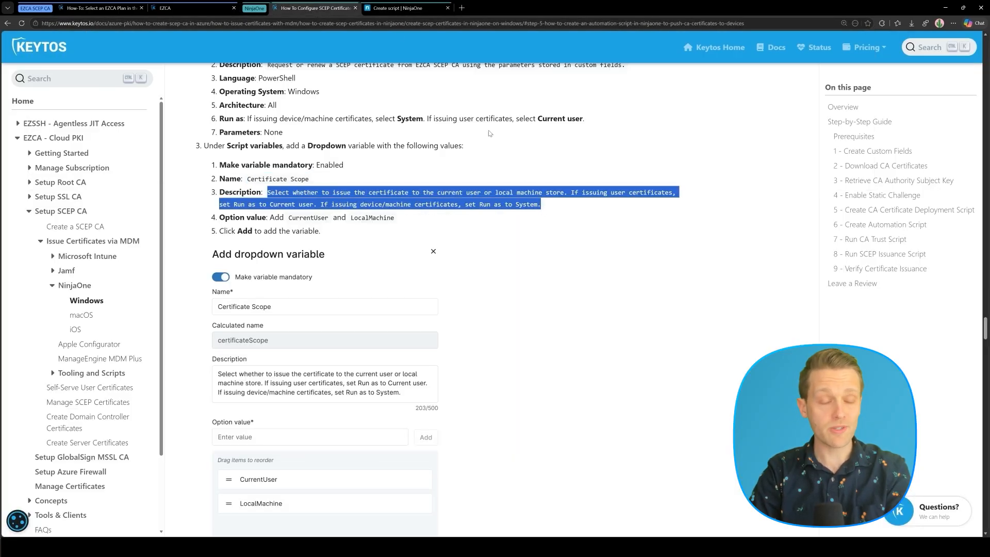
click(403, 9)
click(360, 298)
key(ctrl+v)
Give the dropdown the options CurrentUser and LocalMachine and add the variable.
click(378, 372)
text(C)
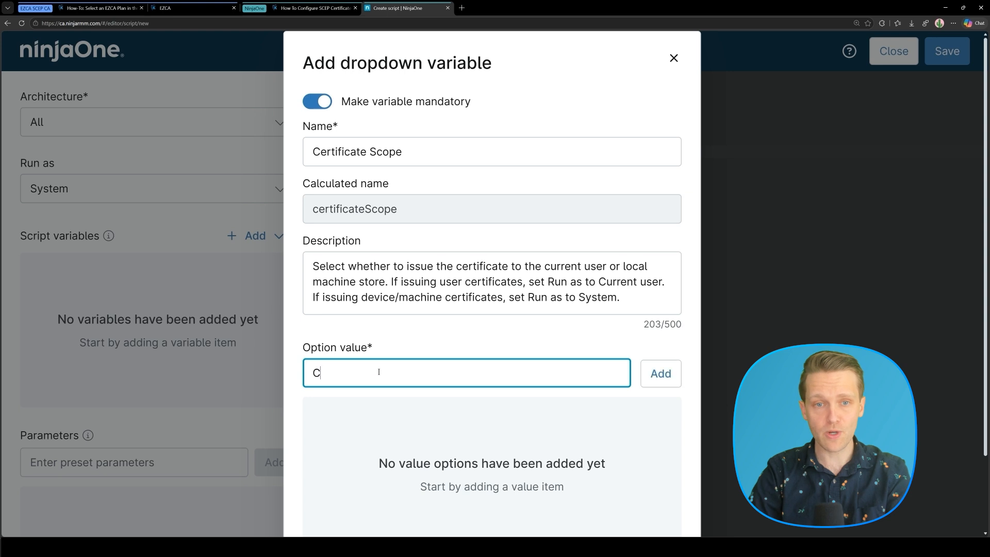
text(urrentUser)
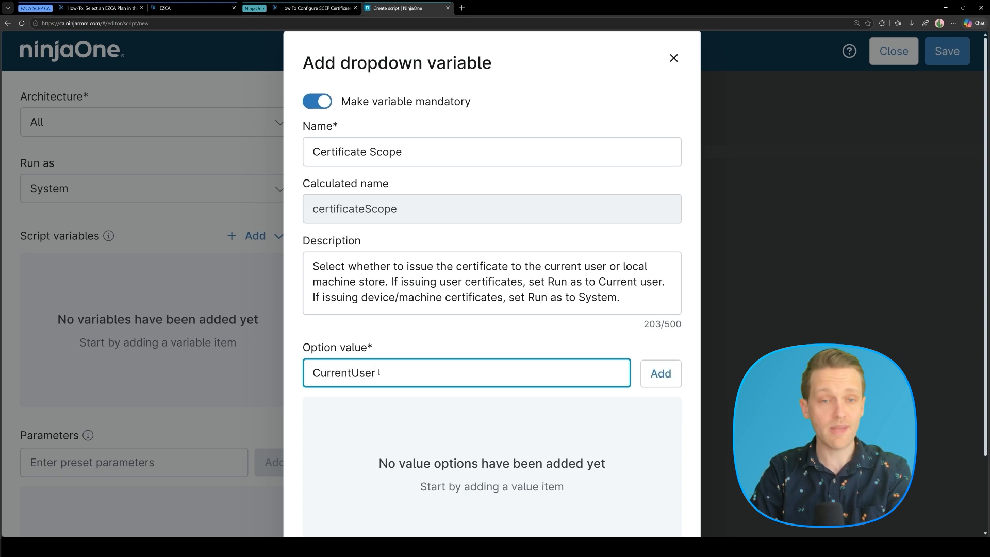
key(Return)
text(LocalMachine)
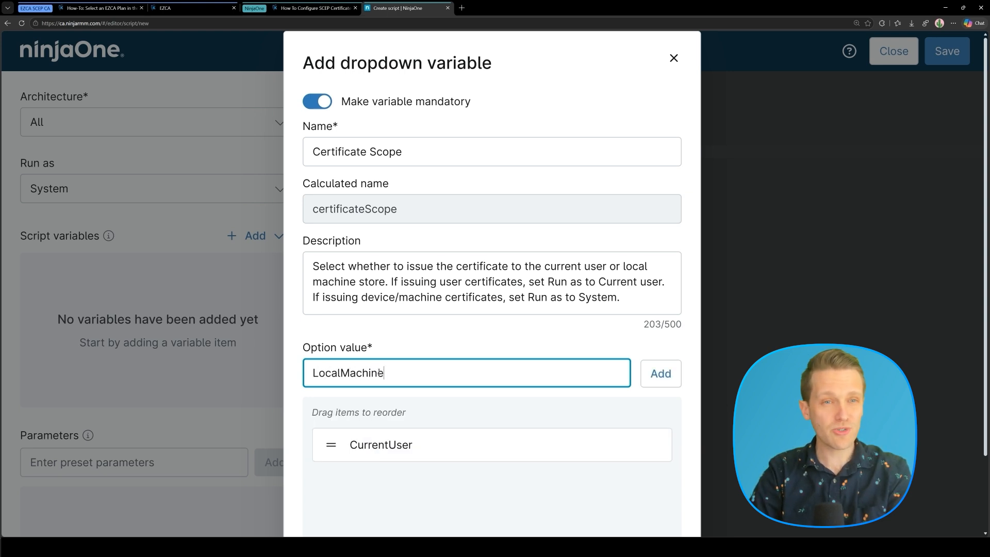
key(Return)
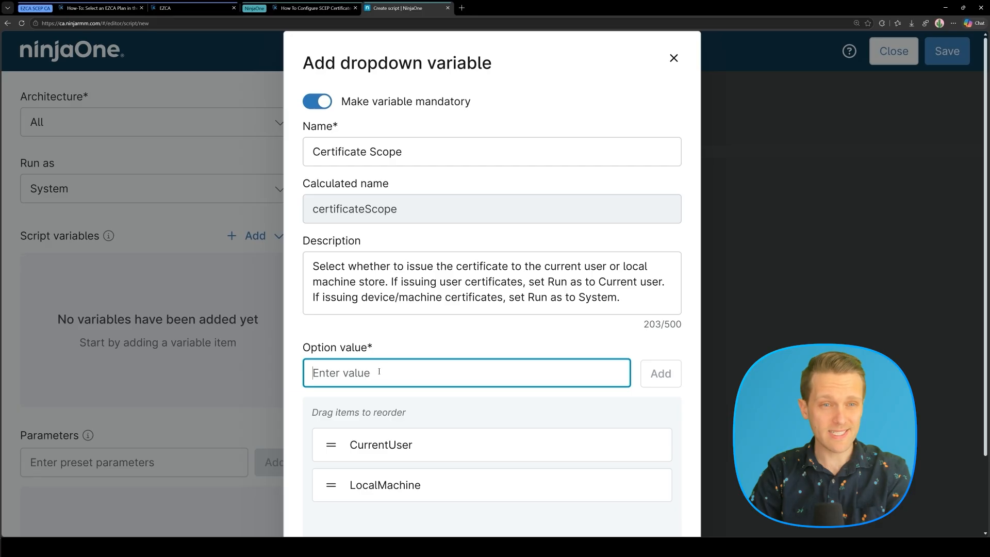
scroll(435, 350, down, 2)
click(670, 503)
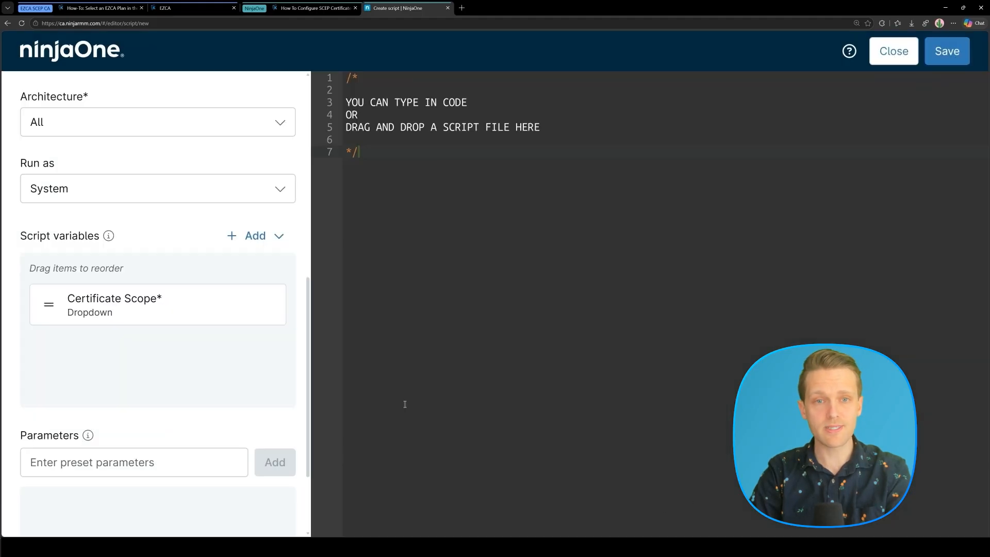
Download Create-EZCASCEPCertificateWithRenewal.ps1, open it, and copy its full code.
click(315, 8)
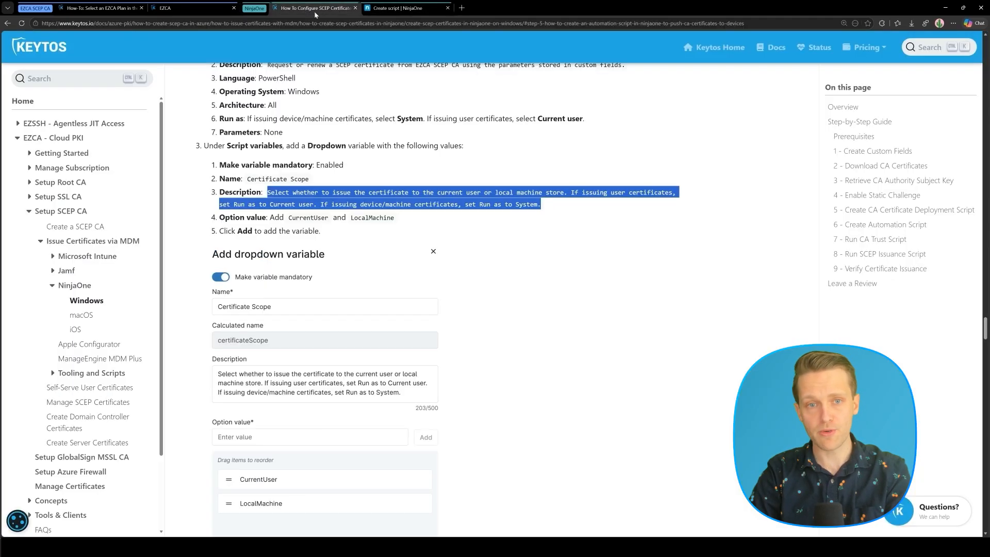
scroll(419, 246, down, 6)
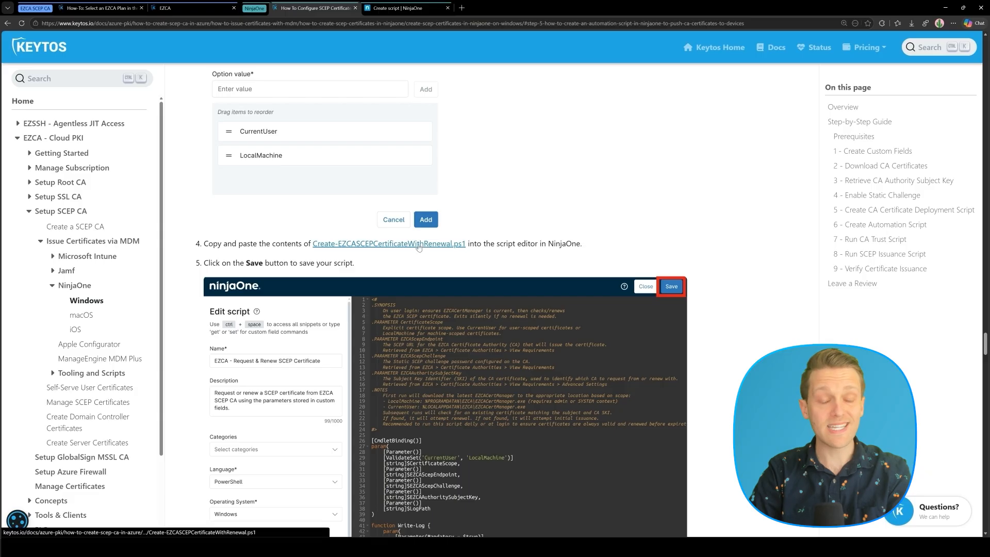
click(419, 244)
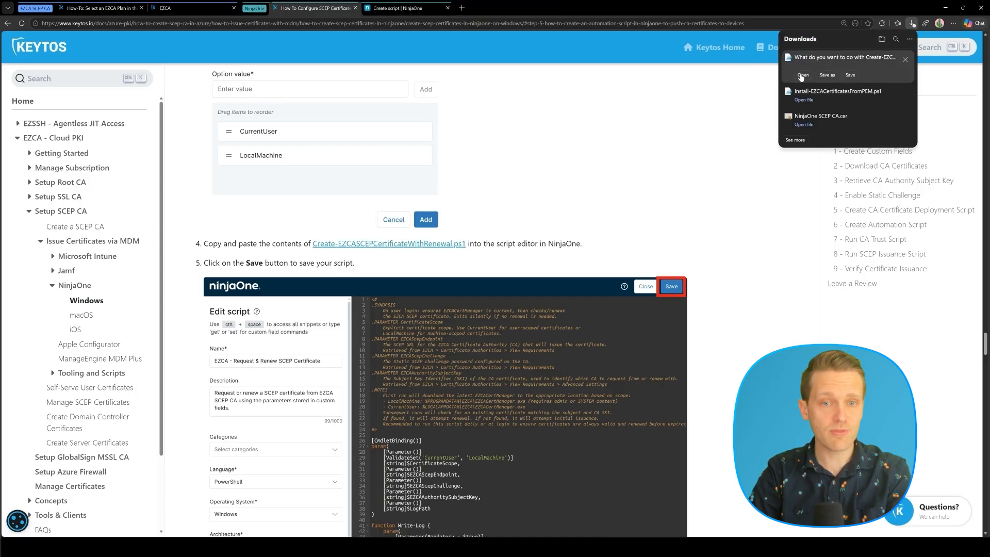
click(803, 65)
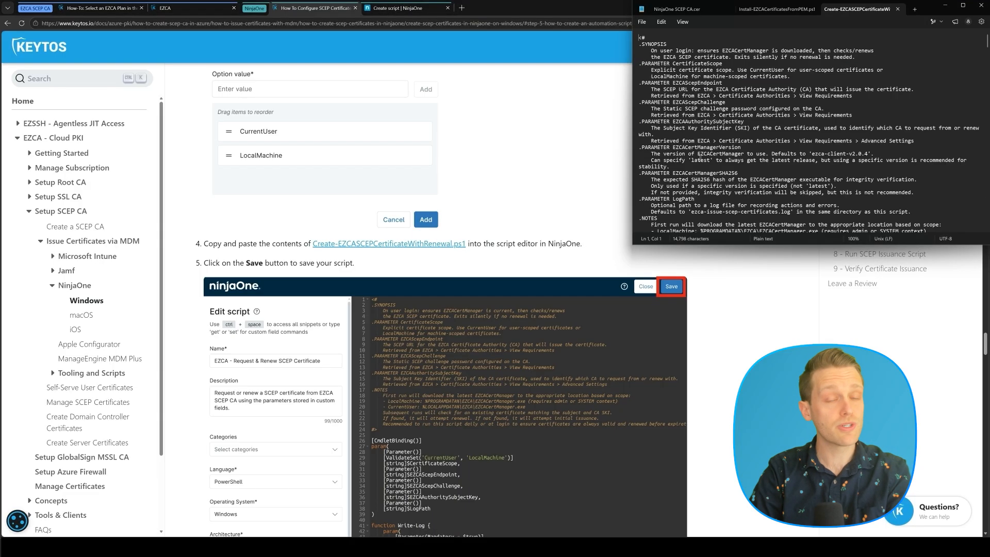
key(ctrl+a)
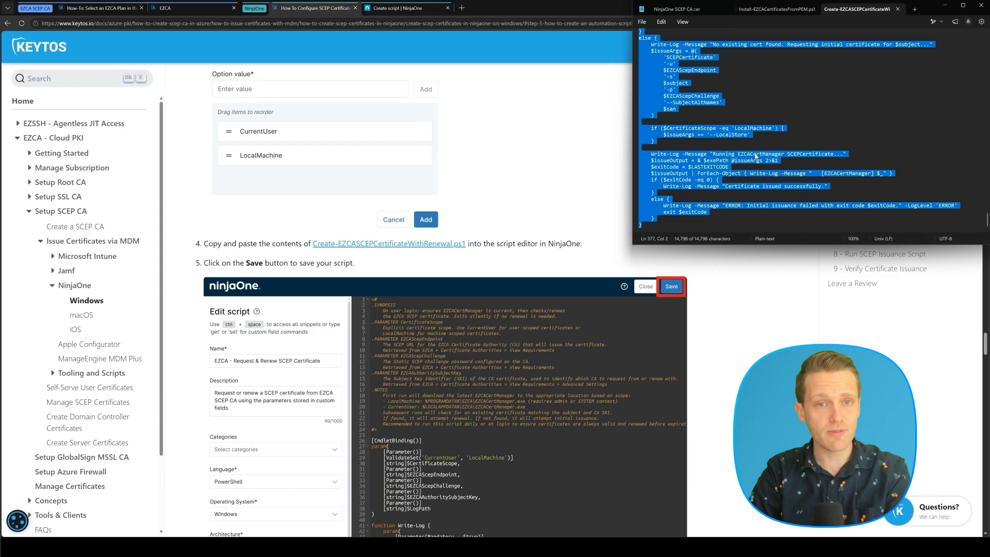
Paste the code into the script editor, save the script, and close it.
click(399, 8)
click(459, 175)
key(ctrl+v)
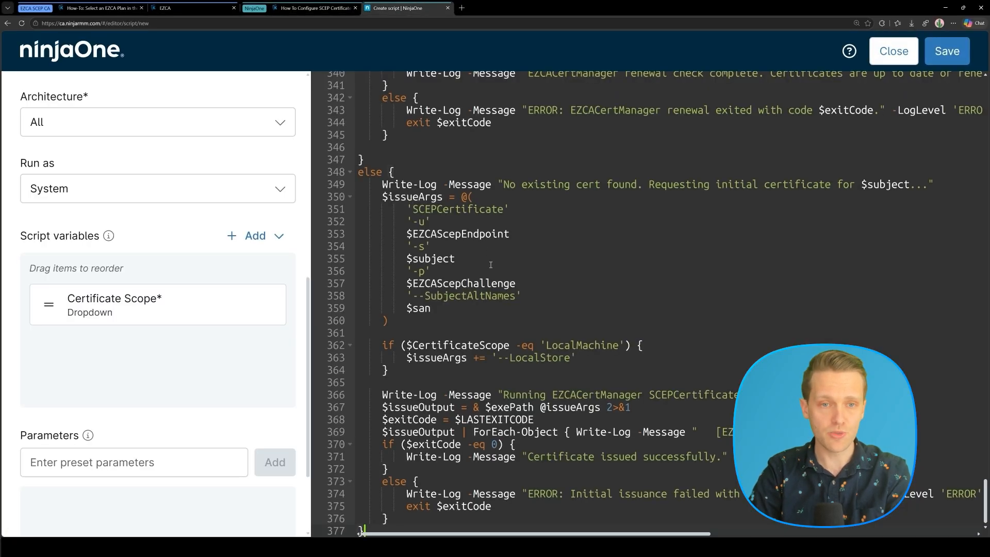
click(946, 62)
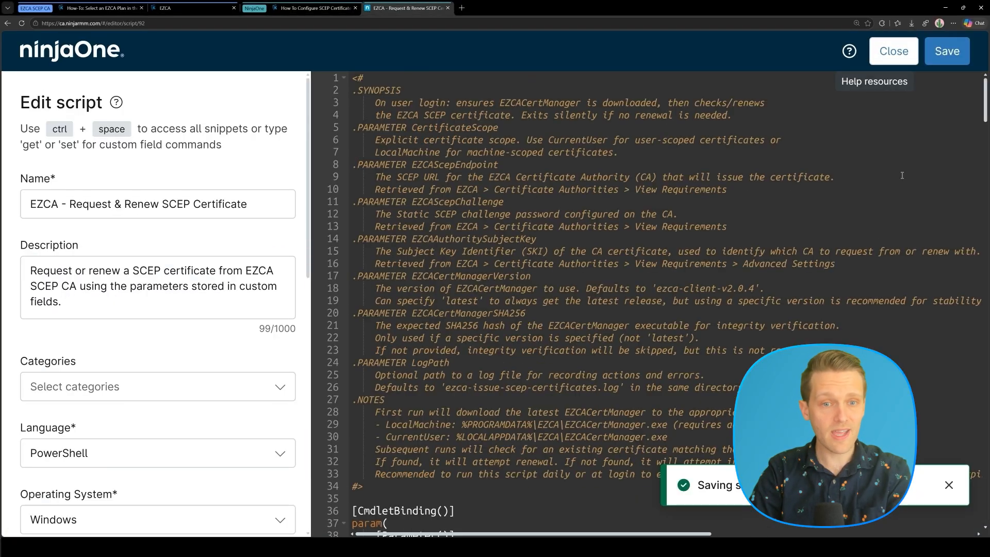
click(899, 61)
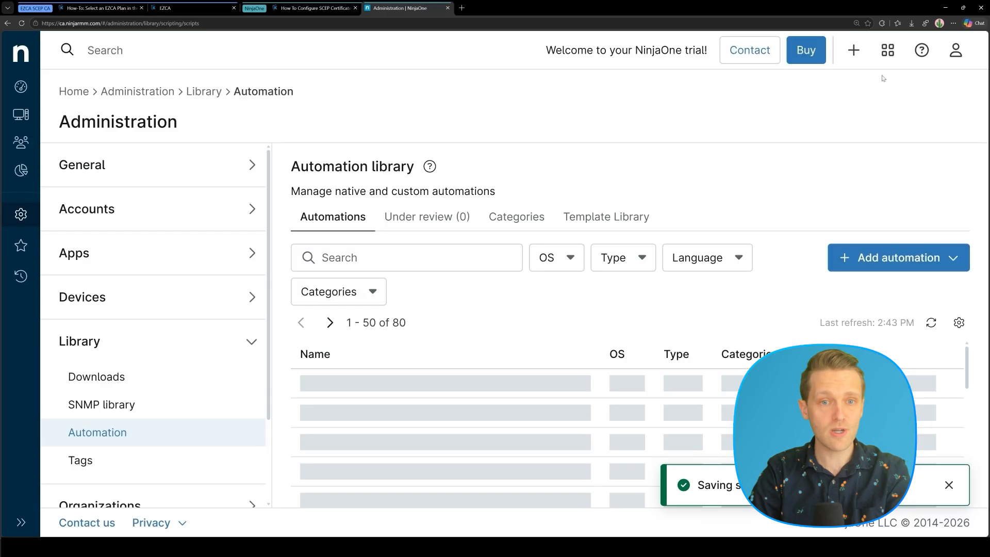
Search the automation library for 'EZCA' to confirm both scripts, then open Windows Workstation Policy.
click(398, 253)
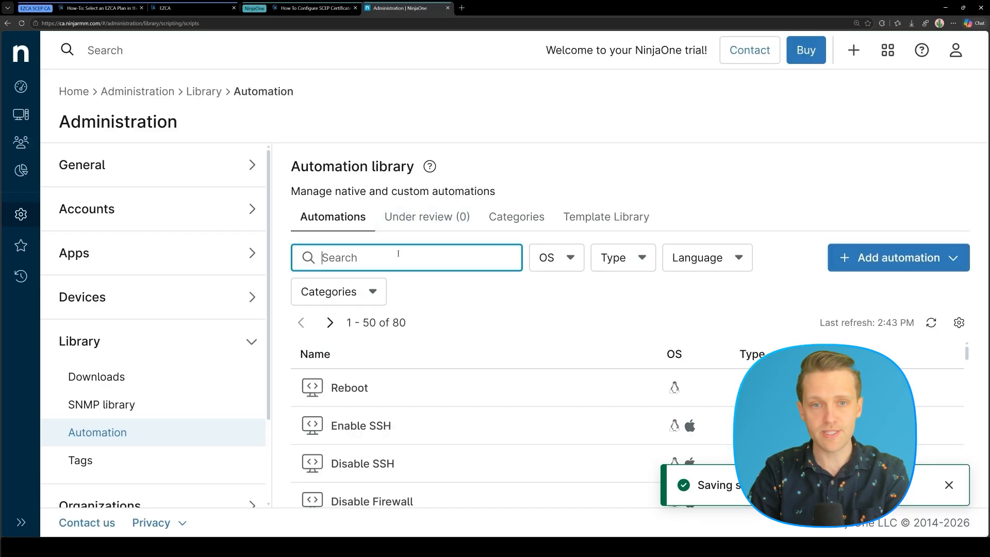
text(EZCA)
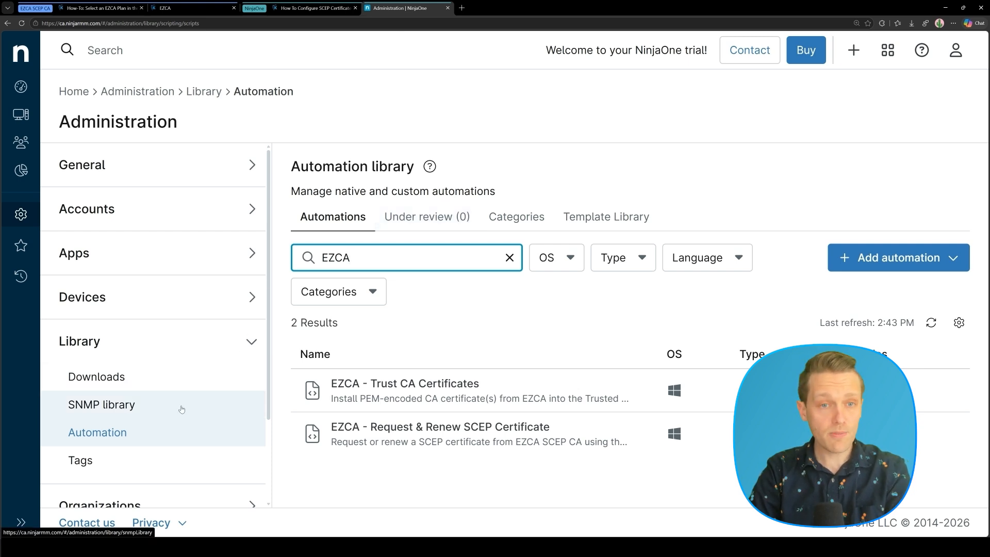
scroll(177, 329, down, 2)
click(112, 442)
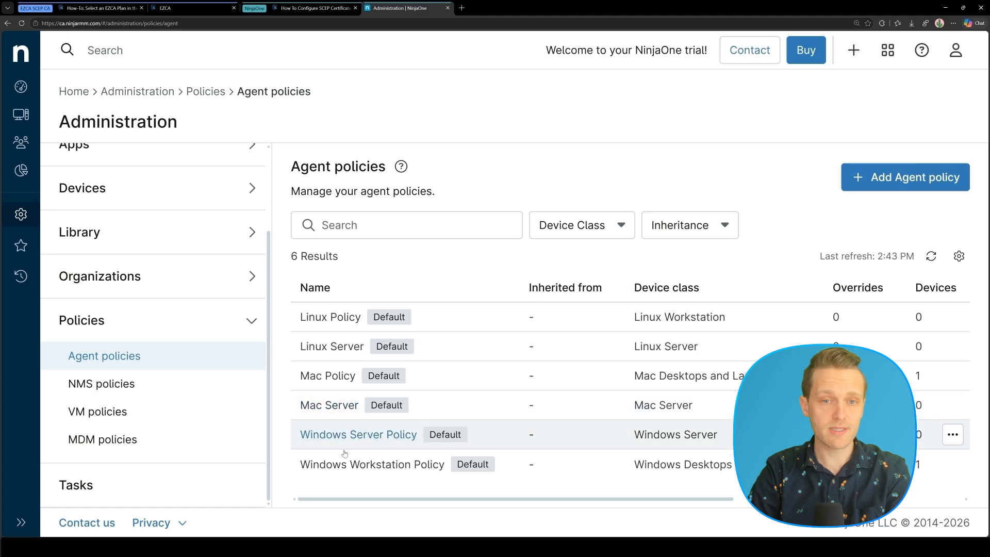
click(345, 463)
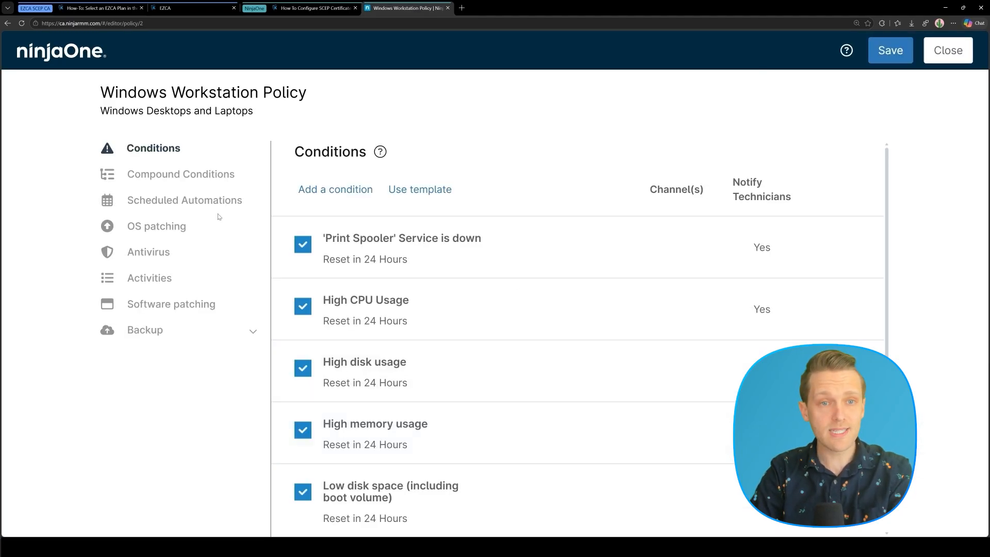
Add a scheduled automation named 'EZCA - Install CA Certificates & Issue SCEP Certificate', copied from the docs.
click(215, 203)
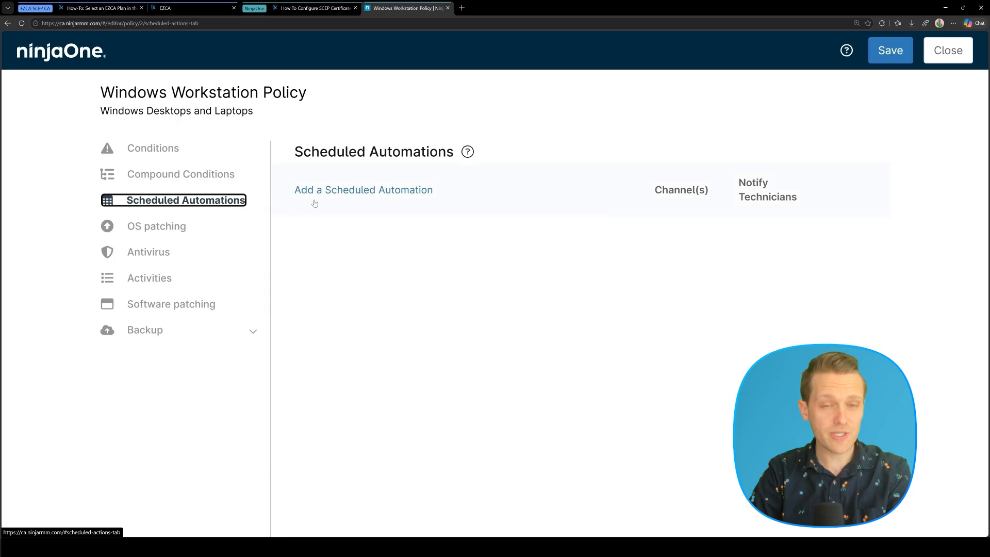
click(357, 196)
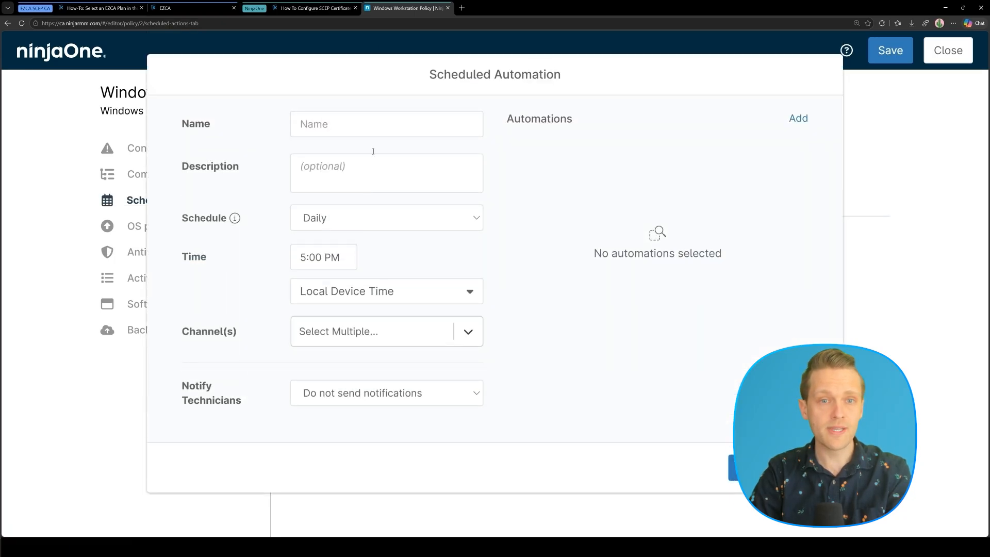
click(312, 8)
scroll(375, 321, down, 8)
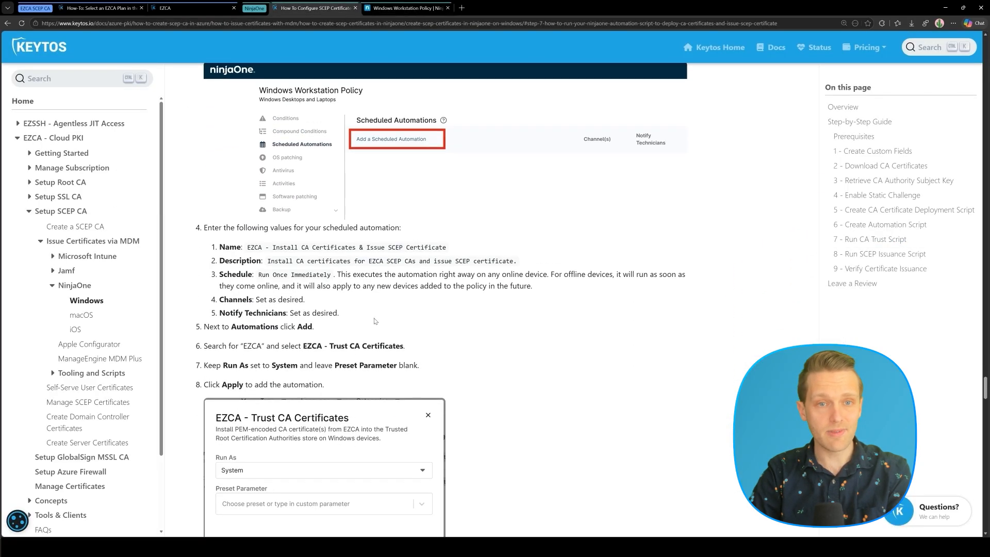
drag(248, 247, 447, 248)
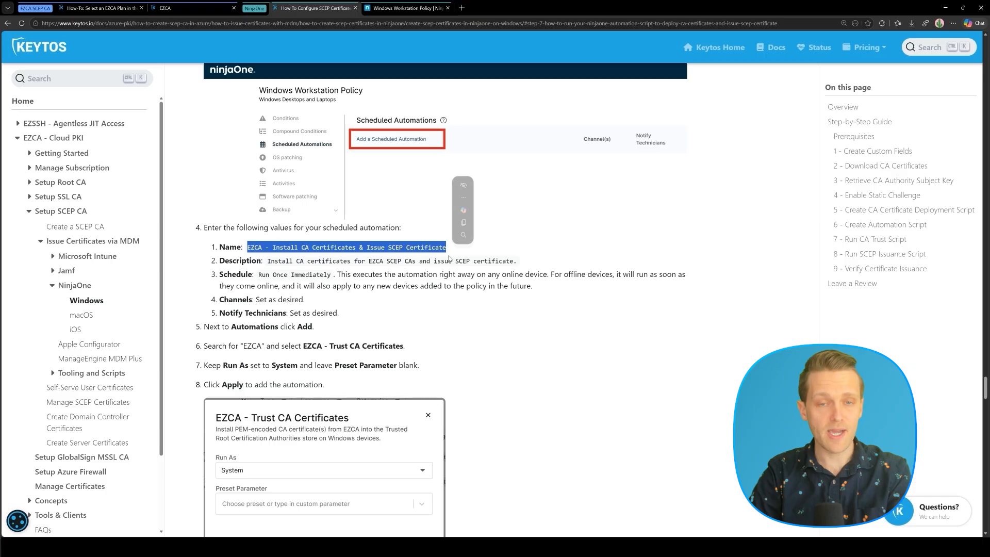
key(ctrl+c)
click(405, 8)
click(362, 124)
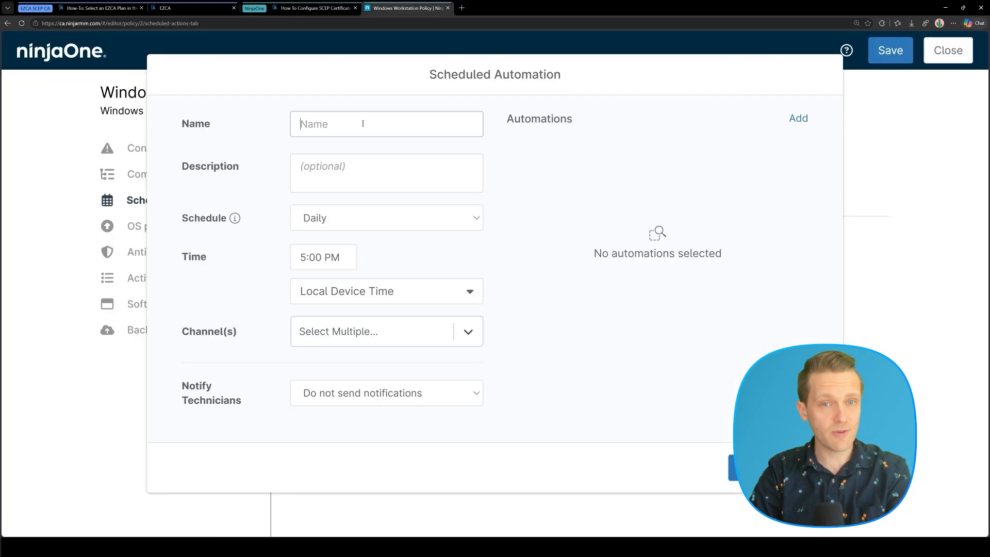
key(ctrl+v)
Paste the suggested description from the Keytos docs into the automation's Description field.
click(322, 7)
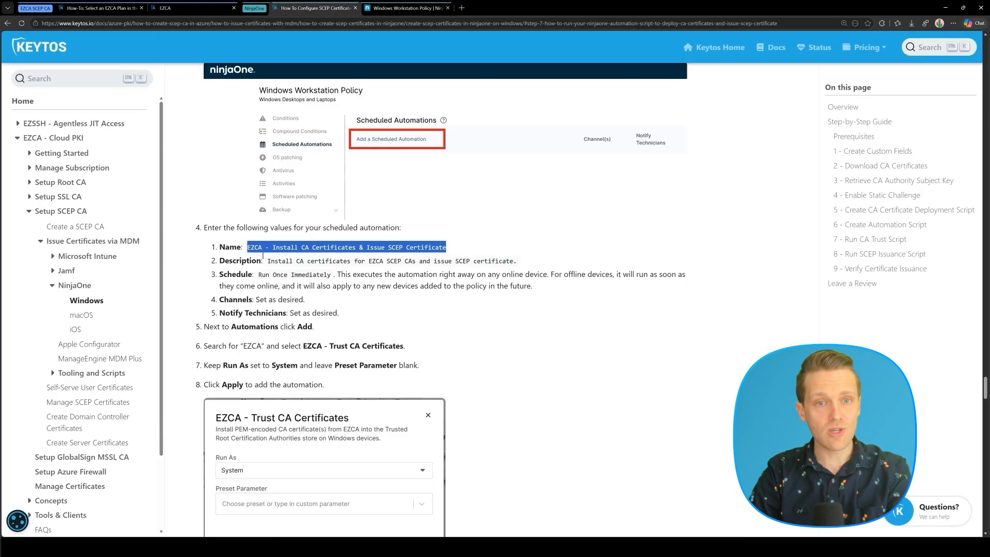
drag(268, 261, 517, 262)
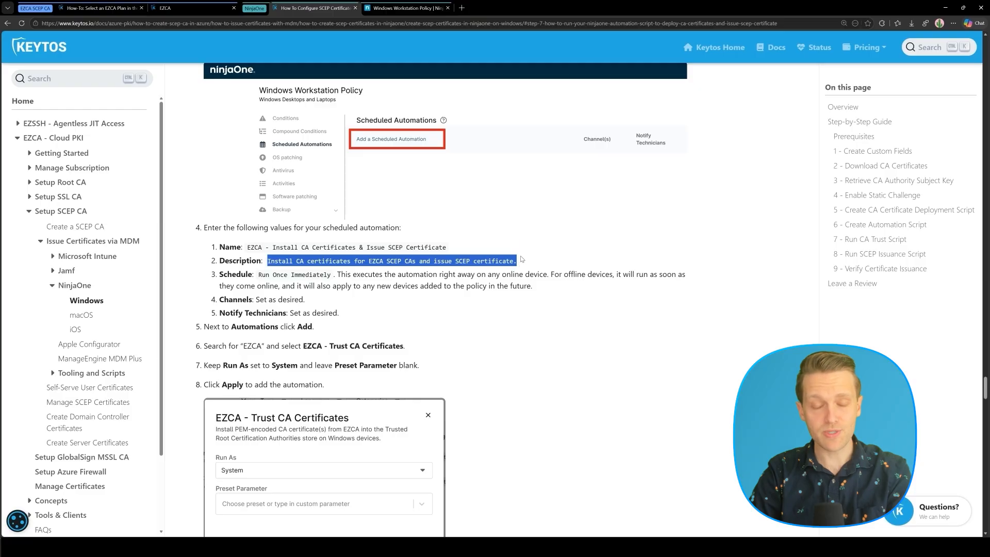
click(371, 5)
click(375, 171)
key(ctrl+v)
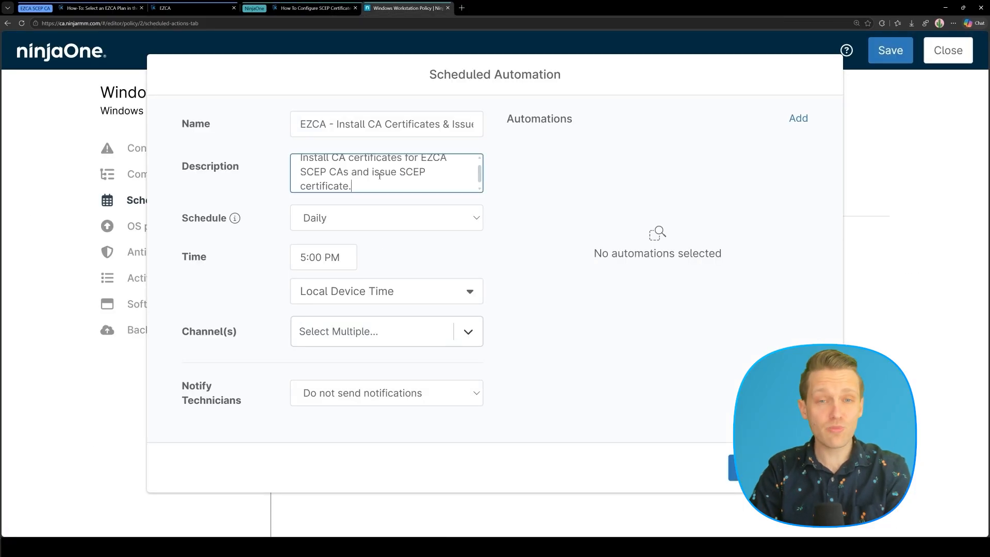
Set the automation's schedule to Run Once Immediately.
click(397, 211)
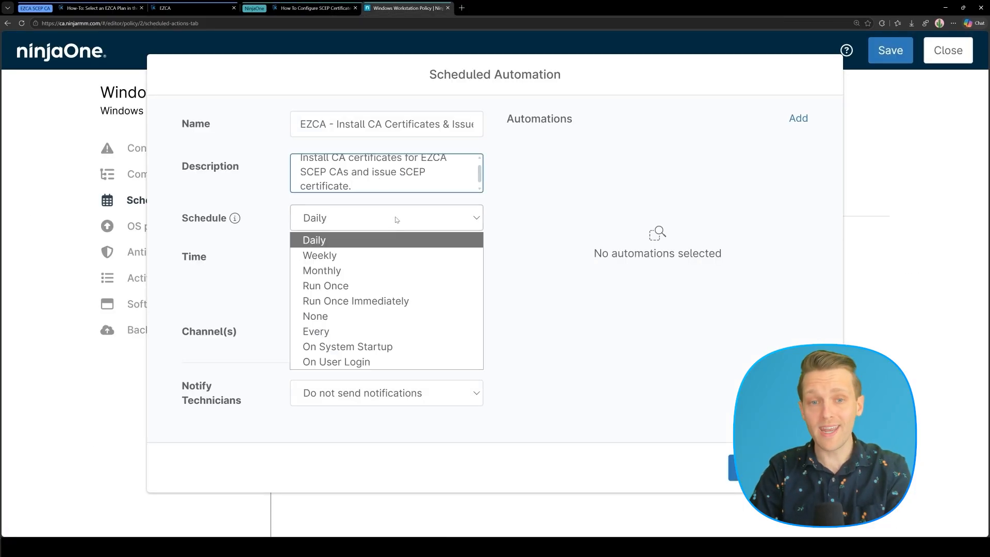
click(368, 303)
mouse_move(238, 221)
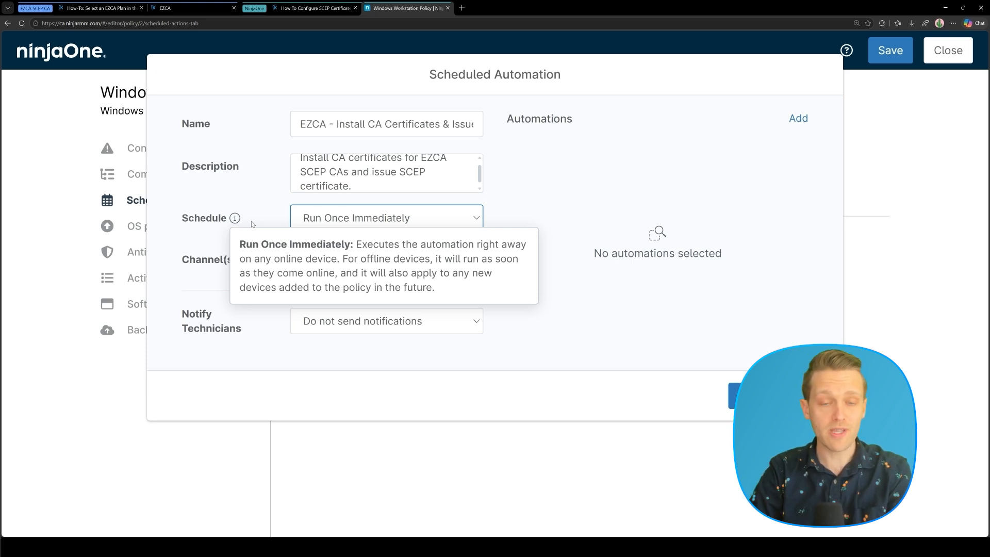
click(276, 202)
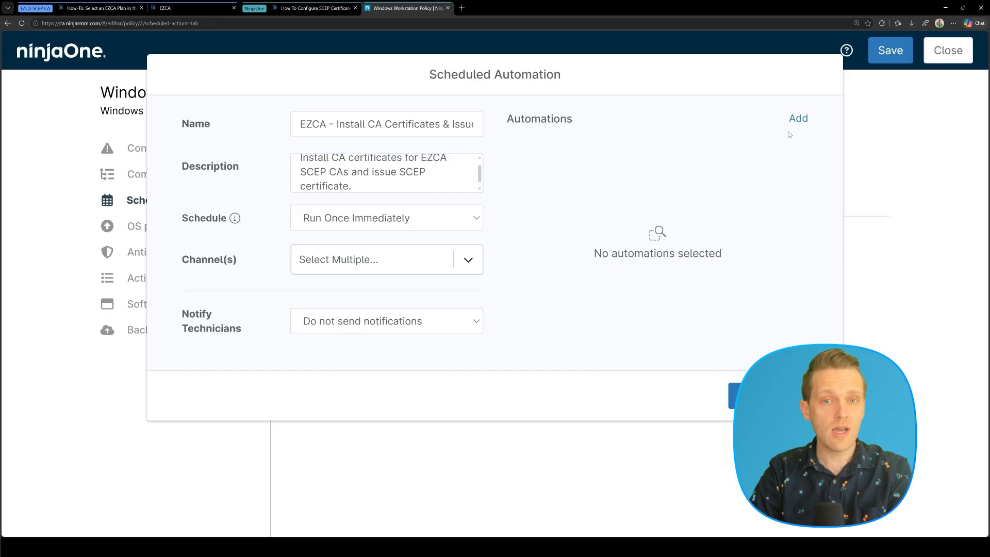
click(798, 120)
Add the EZCA - Trust CA Certificates script to the scheduled automation.
click(239, 185)
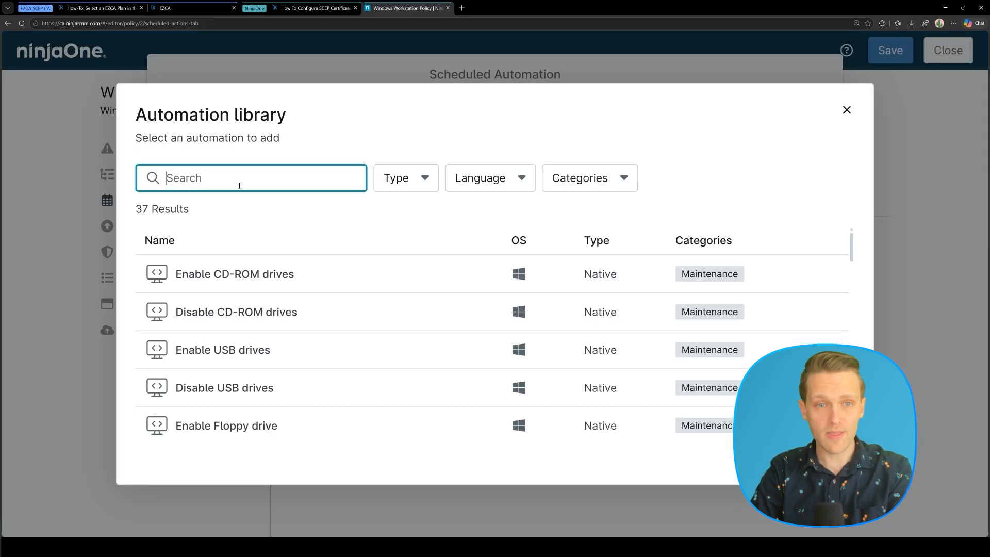
text(EZCA)
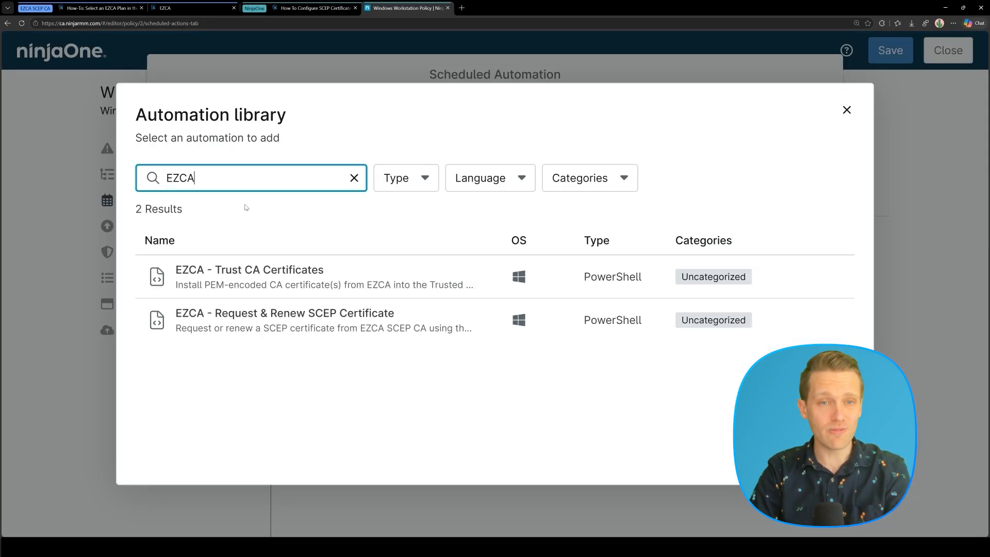
click(239, 276)
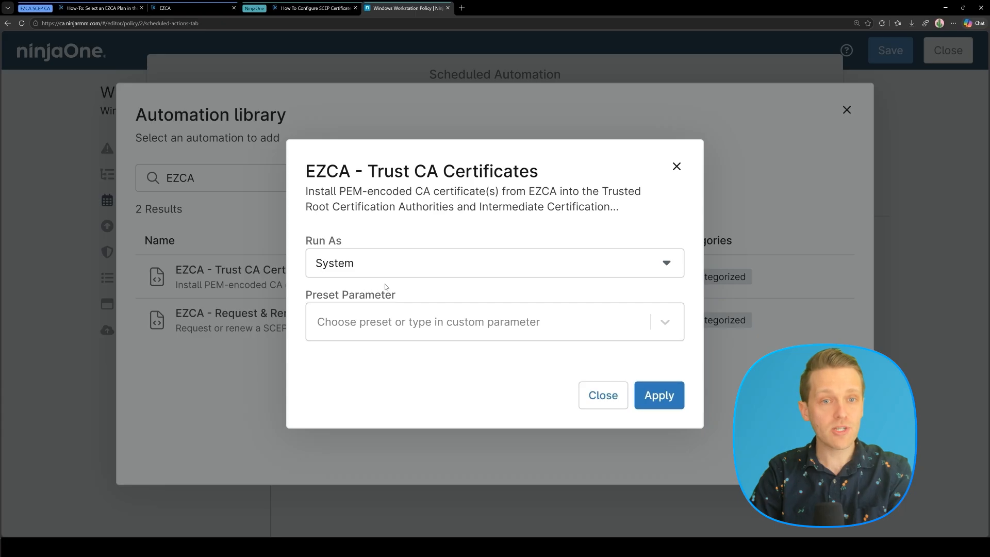
click(659, 397)
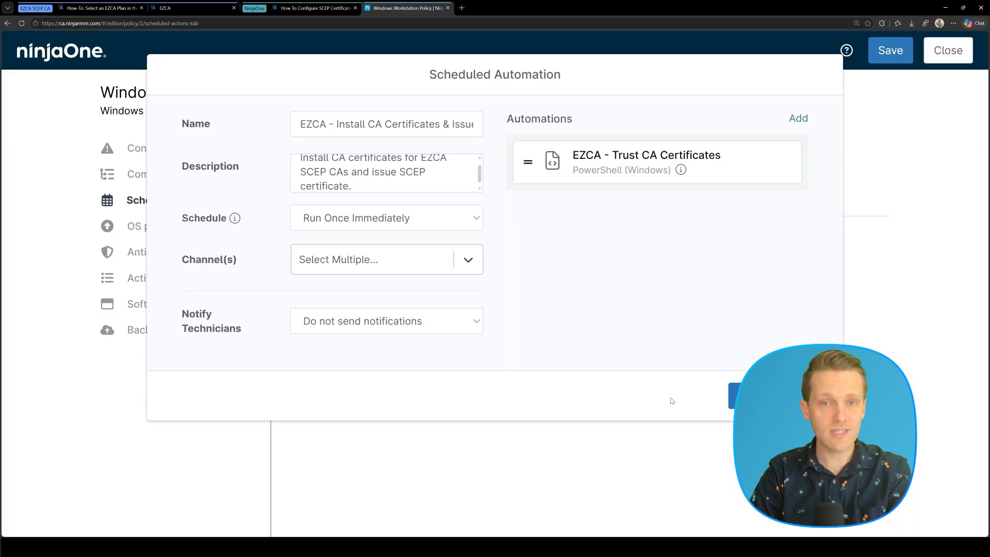
Add EZCA - Request & Renew SCEP Certificate with LocalMachine scope and save the scheduled automation.
click(796, 120)
click(267, 182)
text(EZCA)
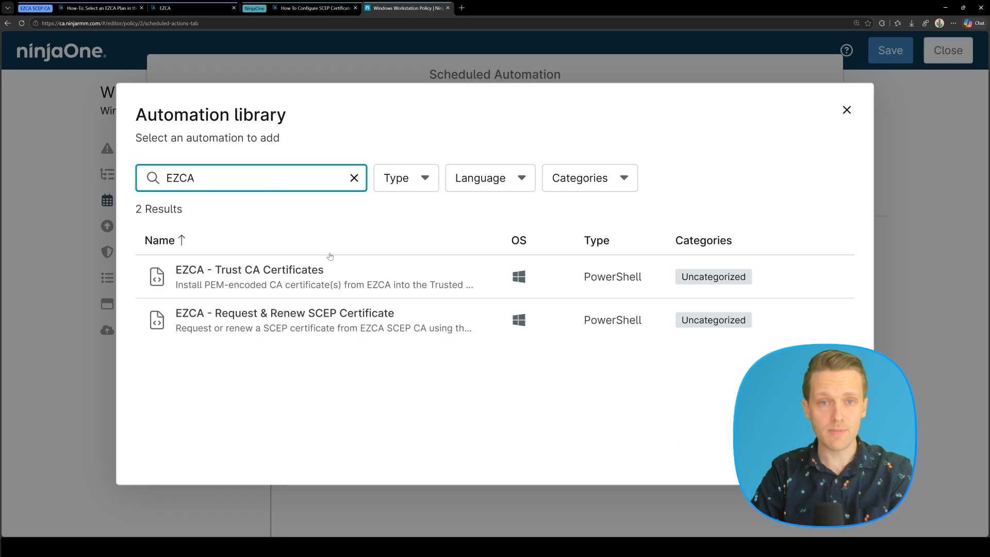
click(309, 321)
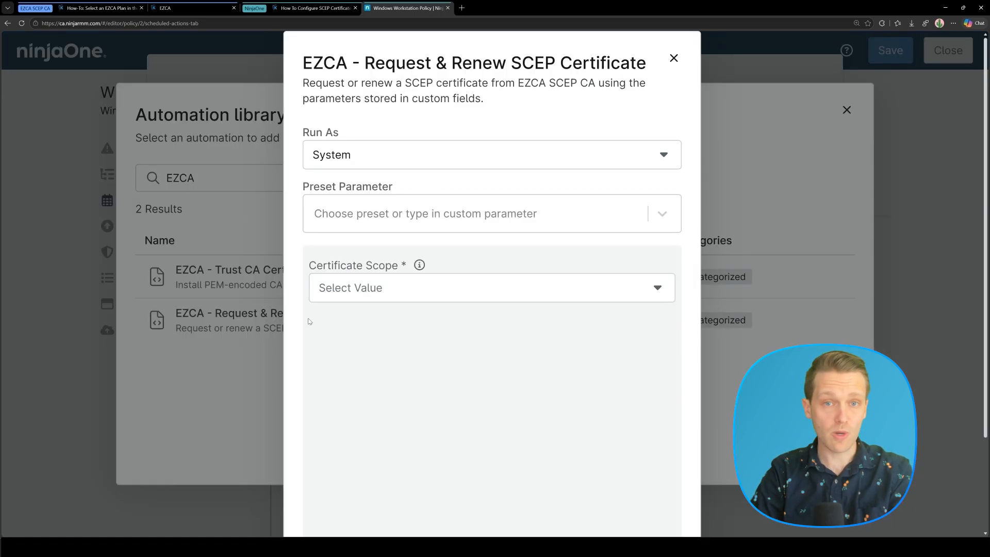
click(376, 291)
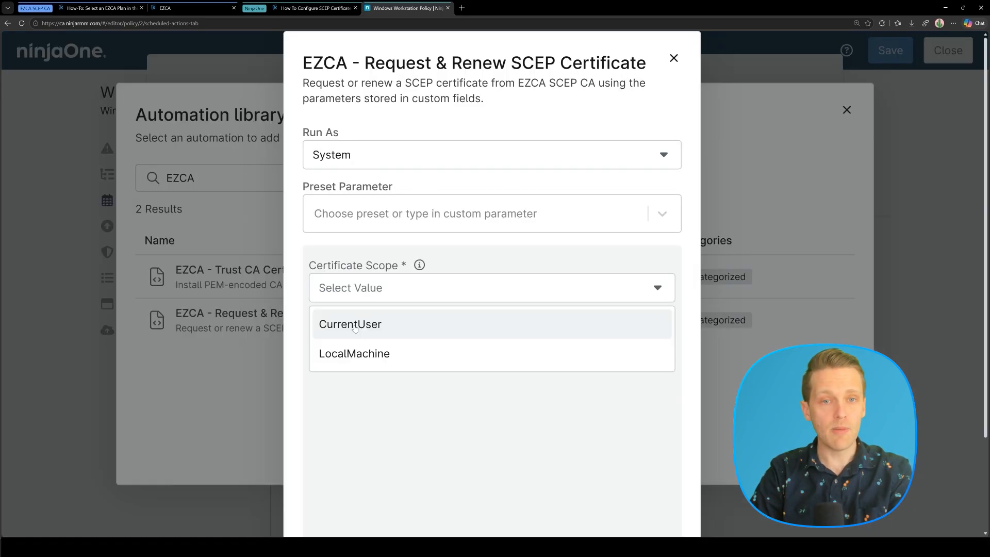
click(345, 355)
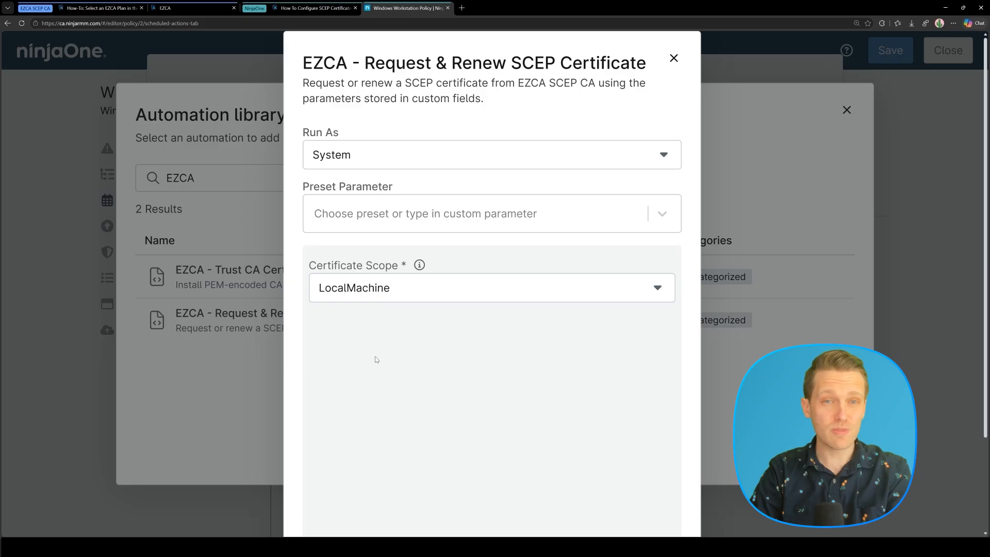
scroll(578, 370, down, 3)
click(651, 500)
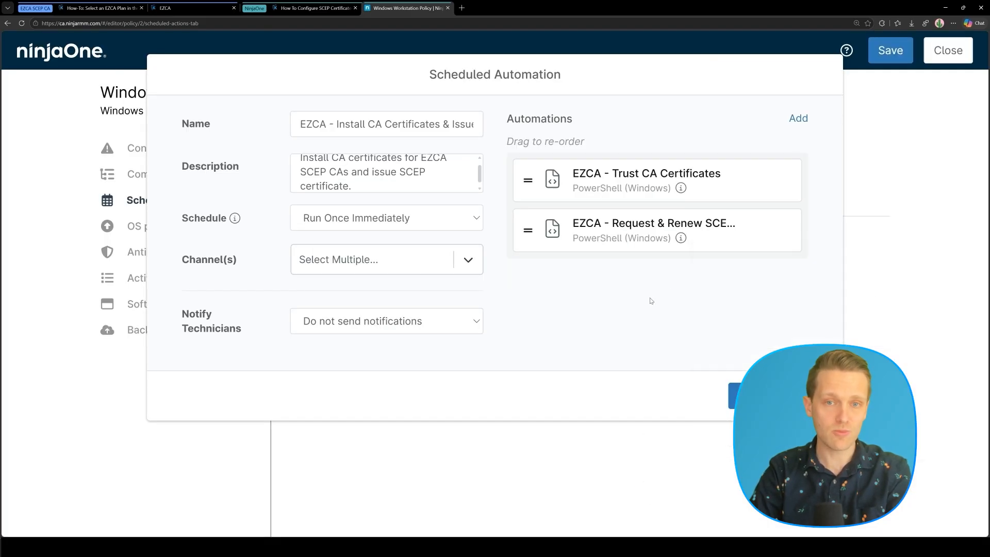
click(737, 395)
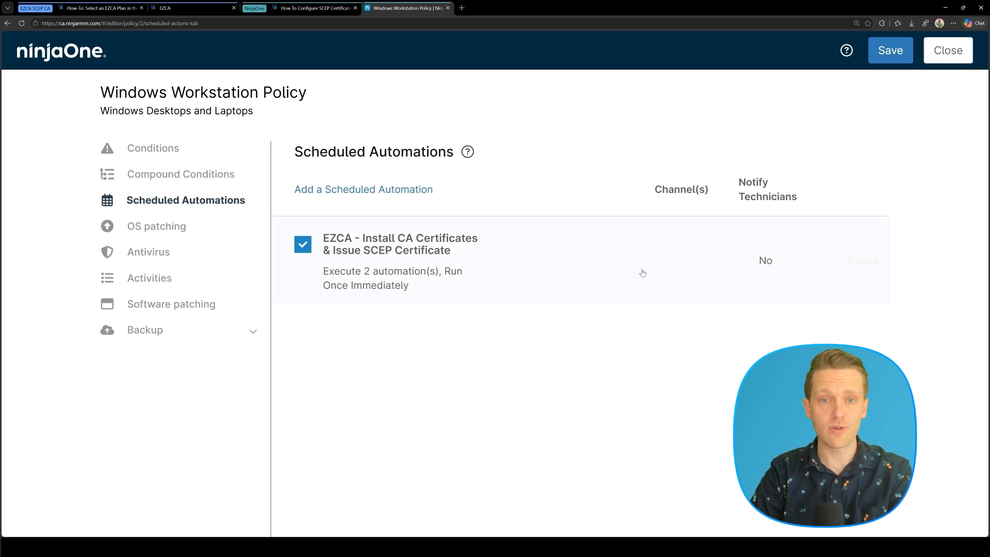
Select the SCEP renewal automation name in step 8 of the Keytos guide, then return to NinjaOne.
click(320, 10)
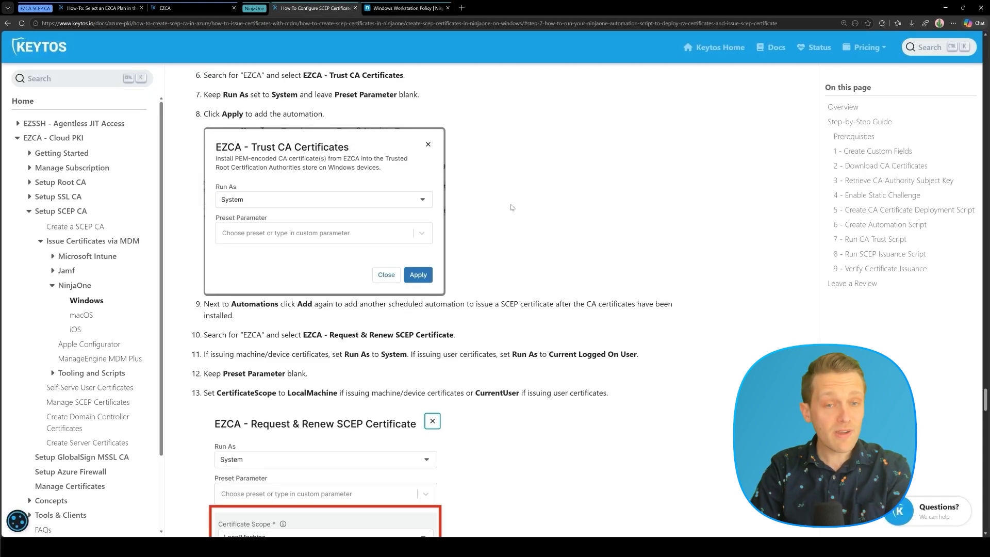
scroll(512, 207, down, 10)
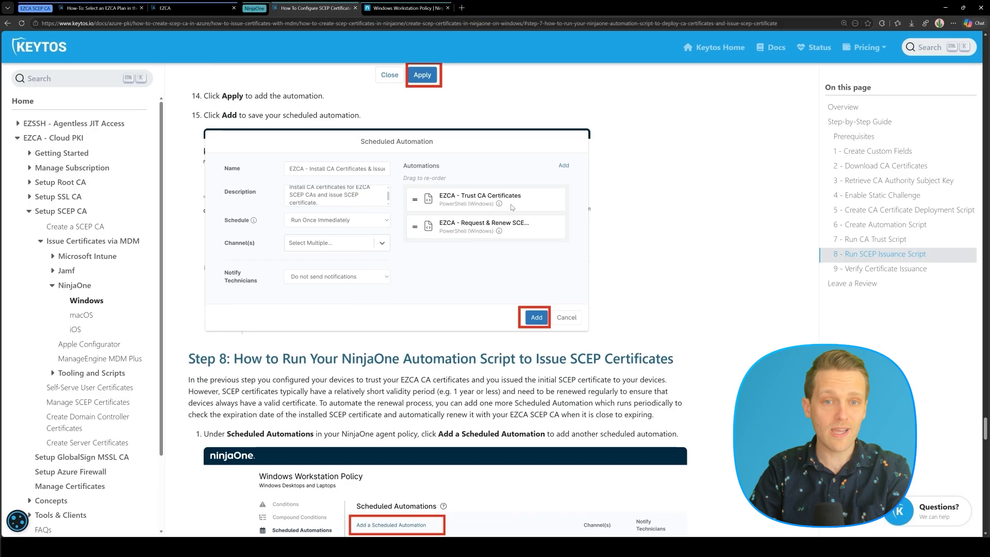
scroll(512, 207, down, 4)
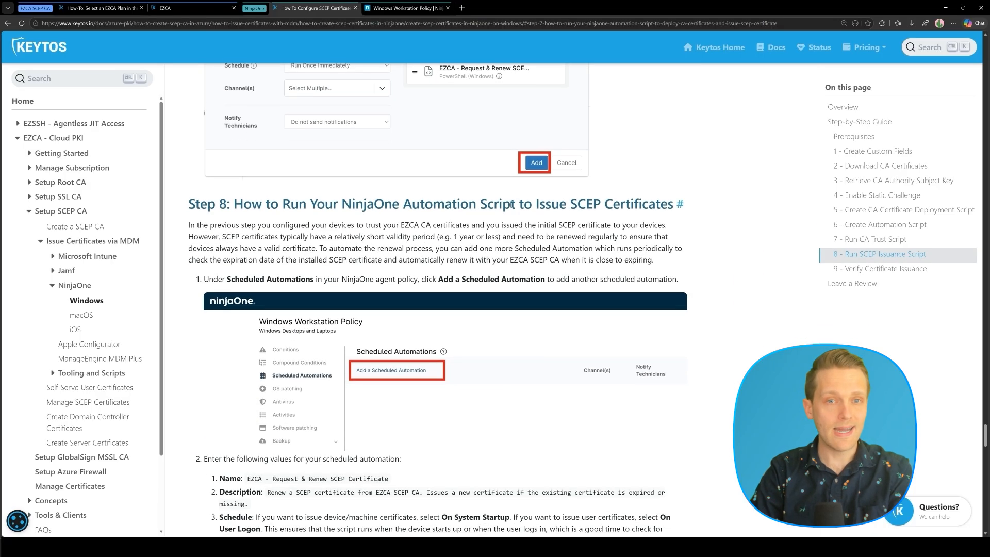
scroll(511, 205, up, 4)
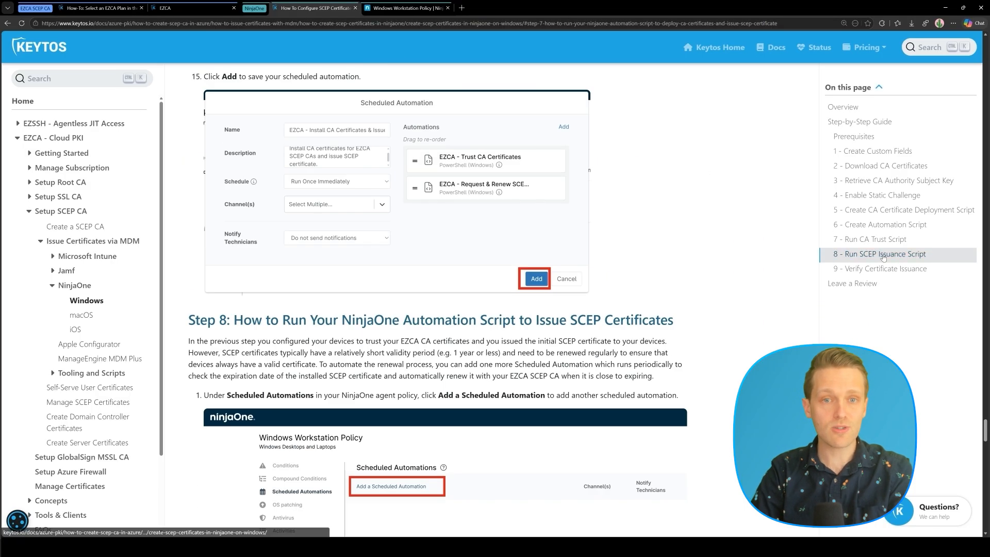
click(883, 254)
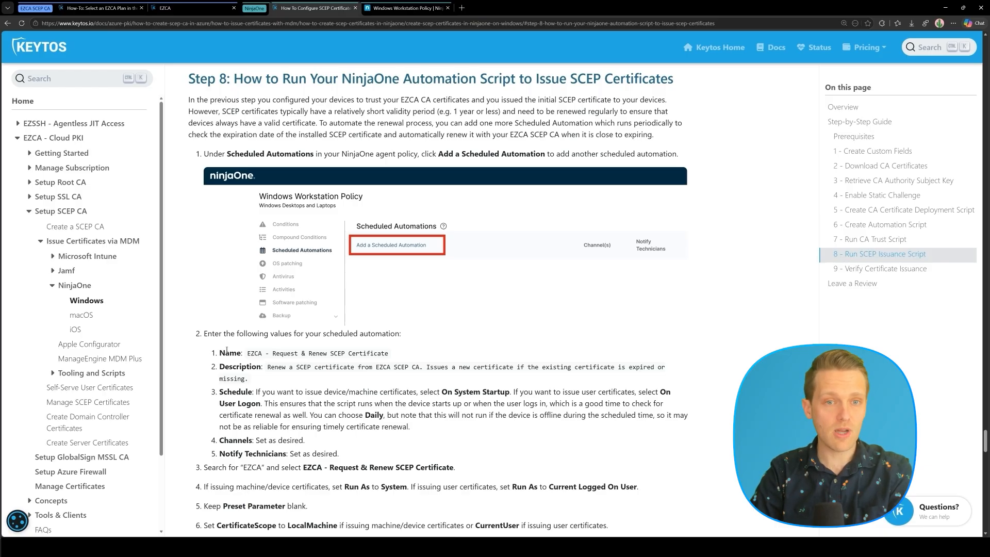
drag(247, 355, 398, 355)
key(ctrl+c)
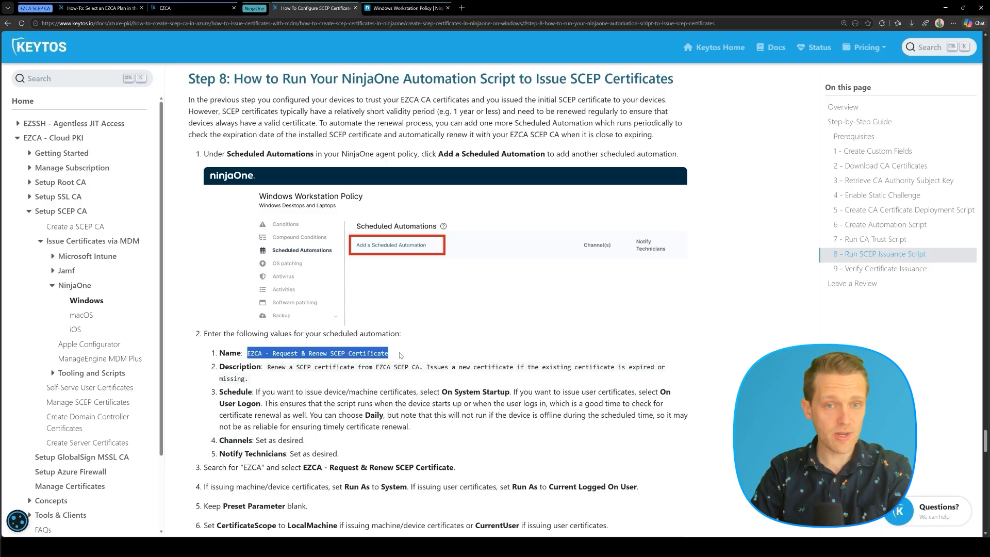
click(375, 5)
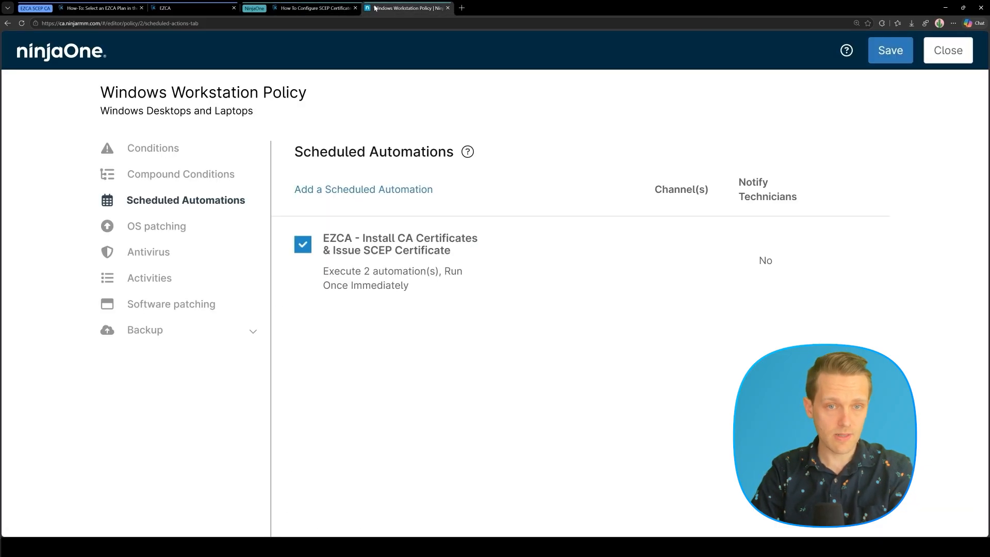
Create a scheduled automation with the guide's name and description, scheduled On System Startup.
click(330, 189)
click(320, 126)
key(ctrl+v)
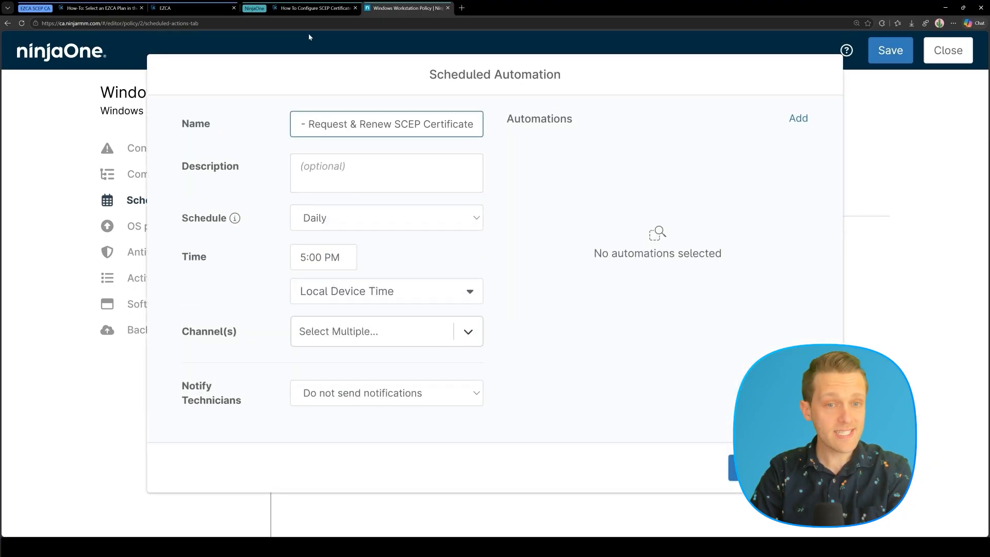
click(309, 8)
drag(265, 367, 253, 382)
key(ctrl+c)
click(375, 6)
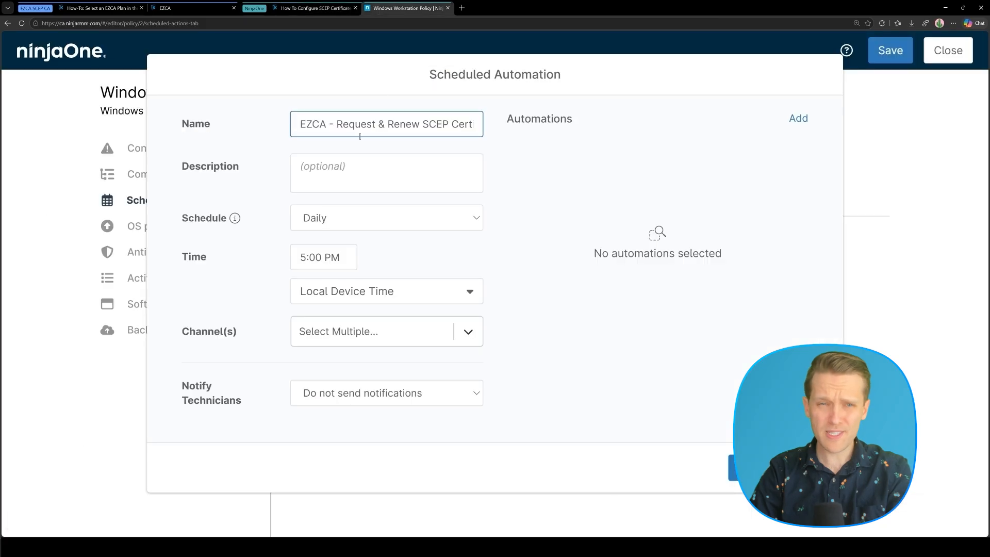
click(338, 183)
key(ctrl+v)
click(327, 219)
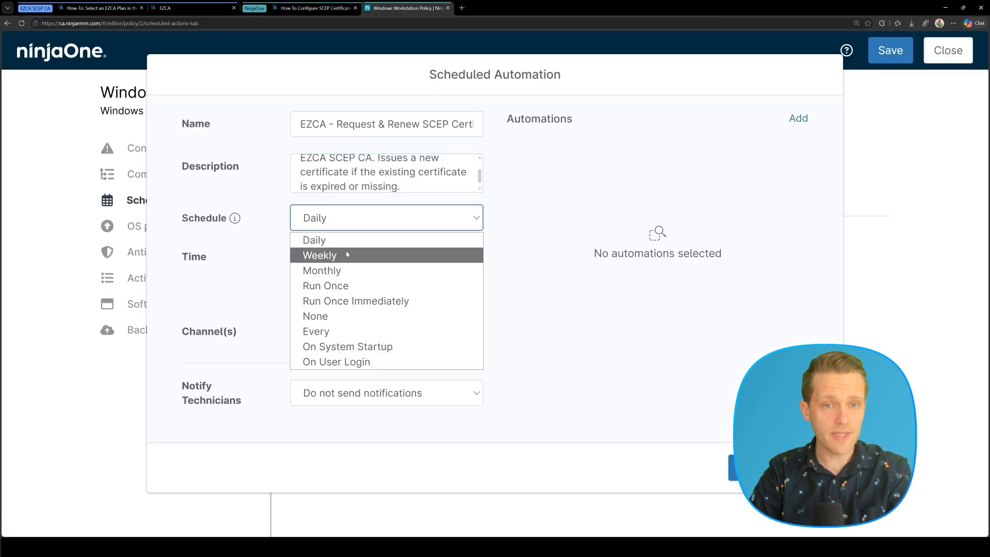
click(389, 348)
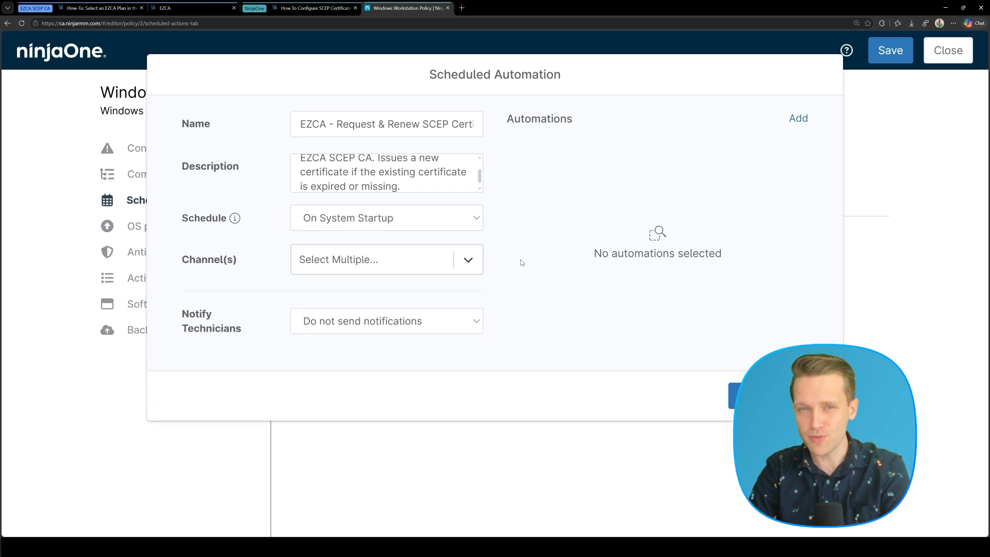
Add EZCA - Request & Renew SCEP Certificate with LocalMachine scope and confirm the automation.
click(797, 119)
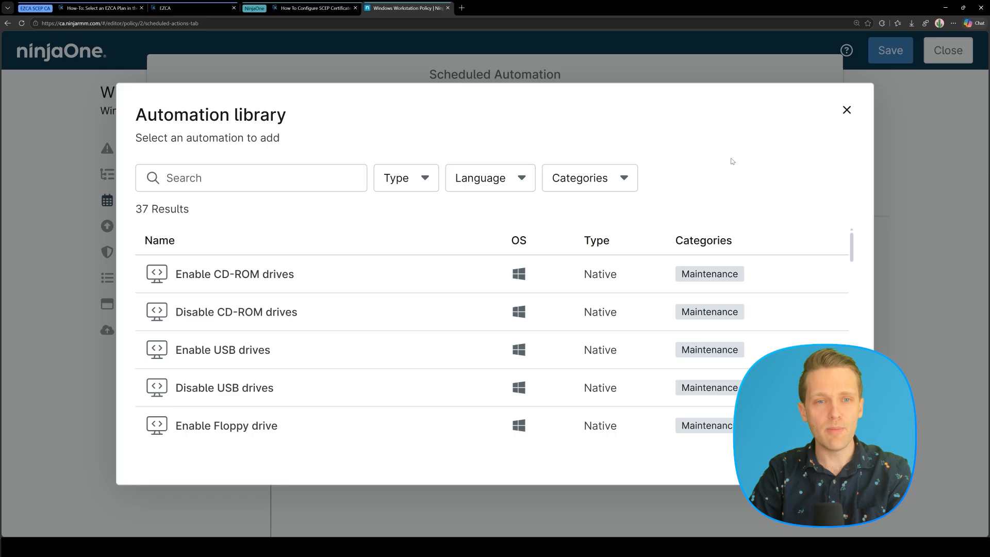
click(217, 181)
text(EZCA)
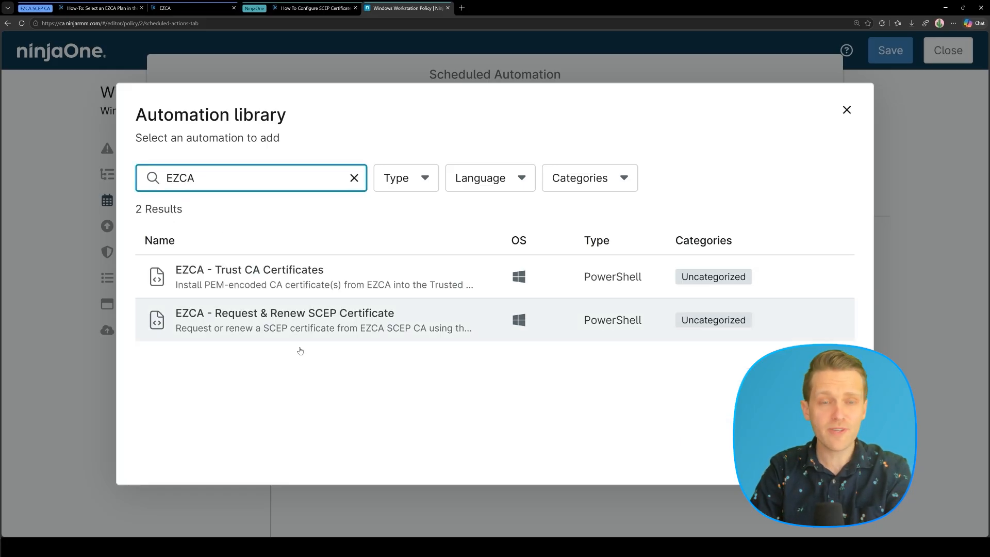
click(299, 326)
click(370, 289)
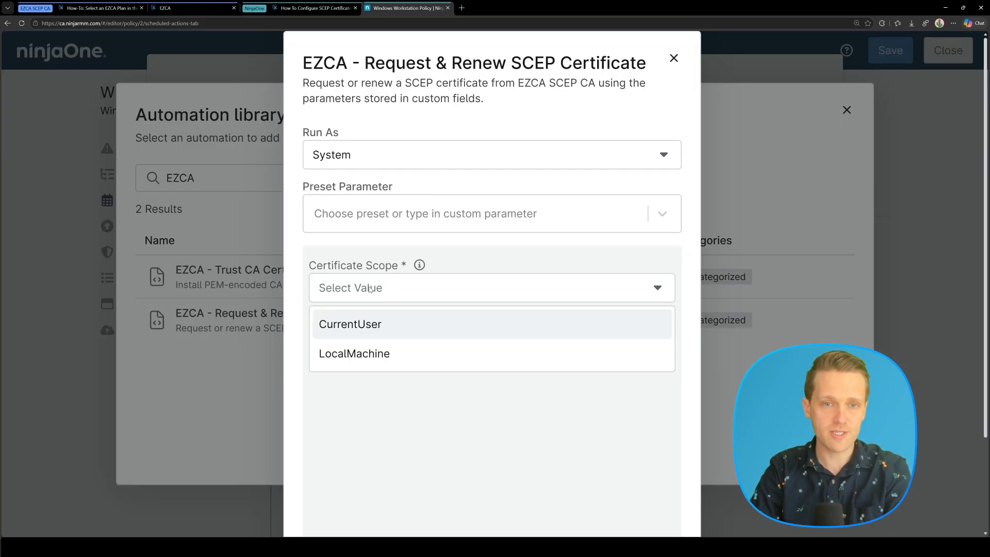
click(370, 343)
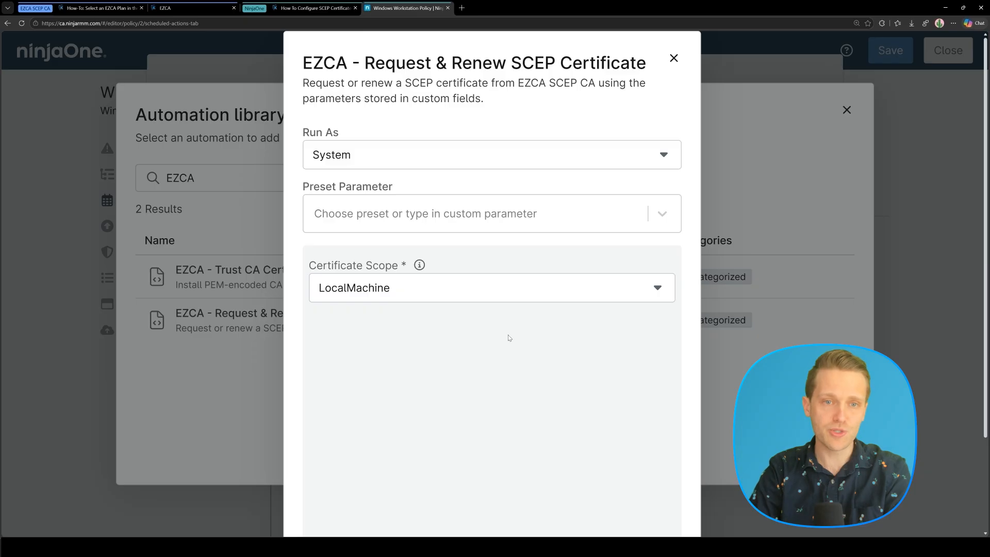
scroll(512, 339, down, 3)
click(647, 503)
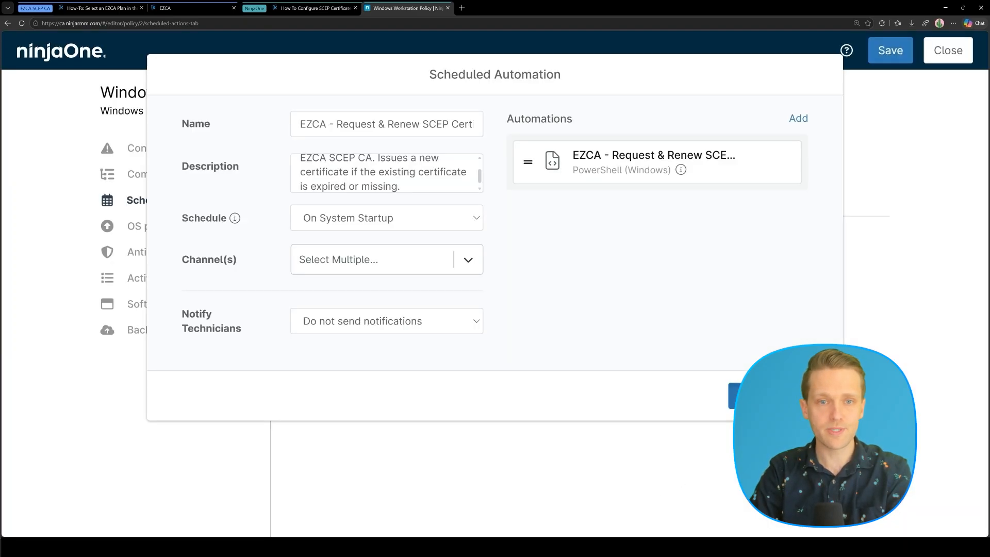
click(752, 396)
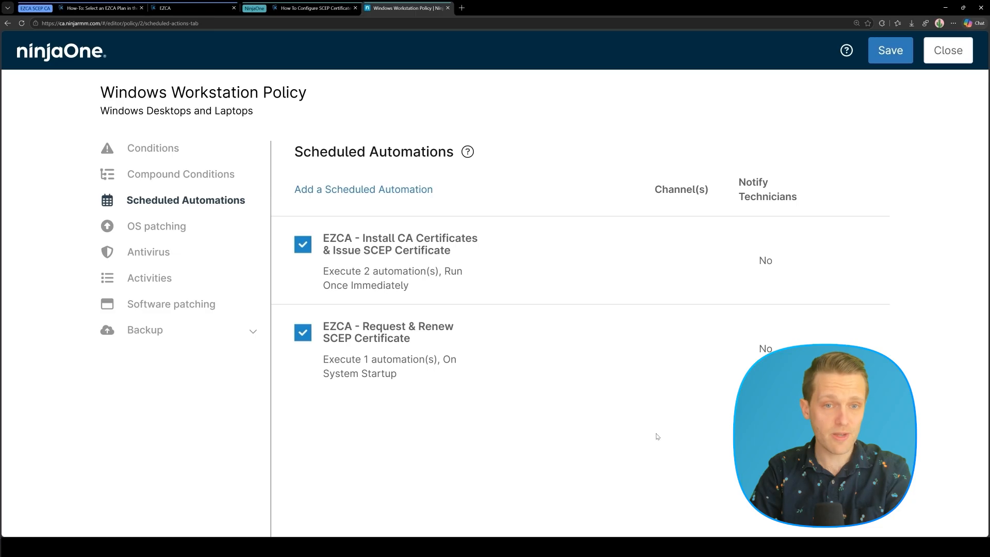
Save and close the policy, then show all Activities for the Windows demo device.
click(877, 58)
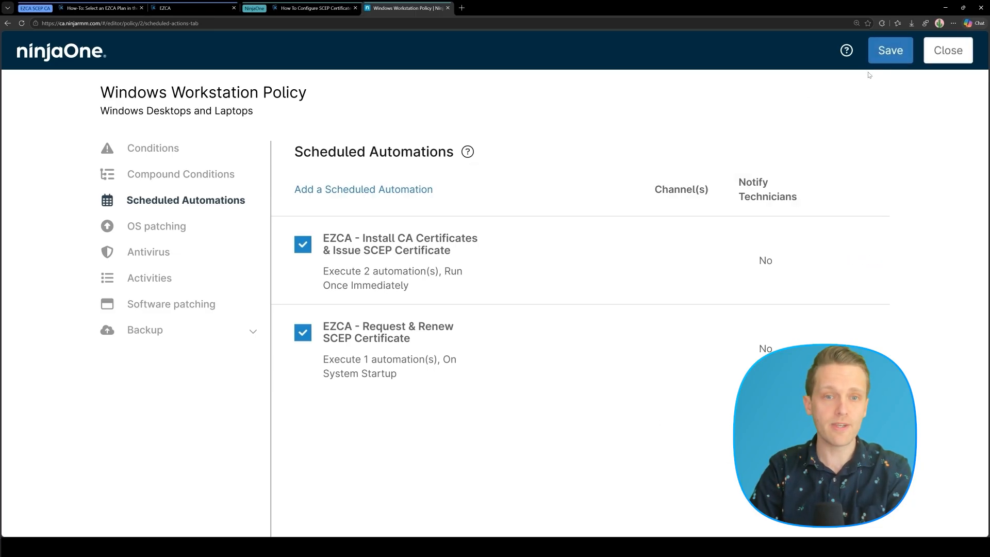
click(942, 52)
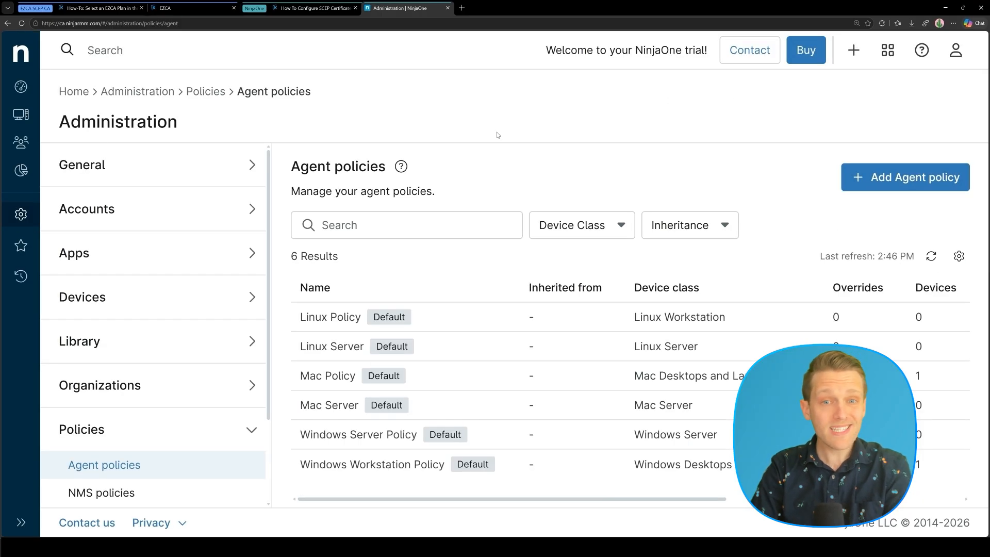
click(10, 119)
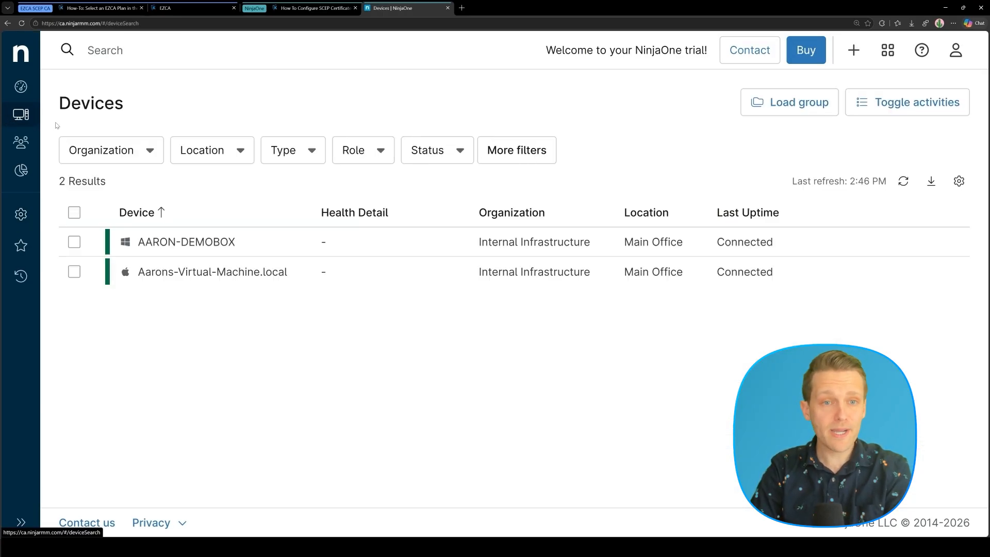
click(170, 241)
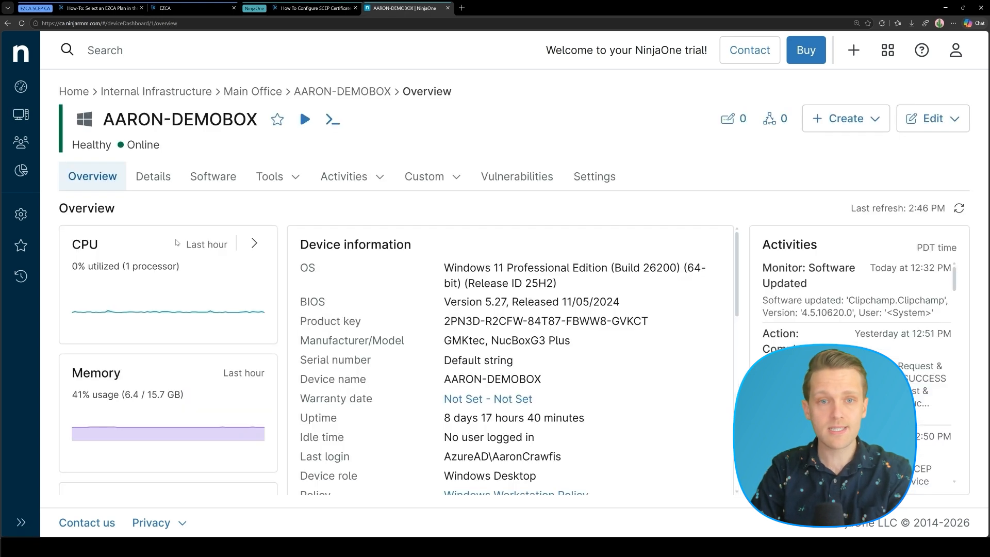
click(343, 176)
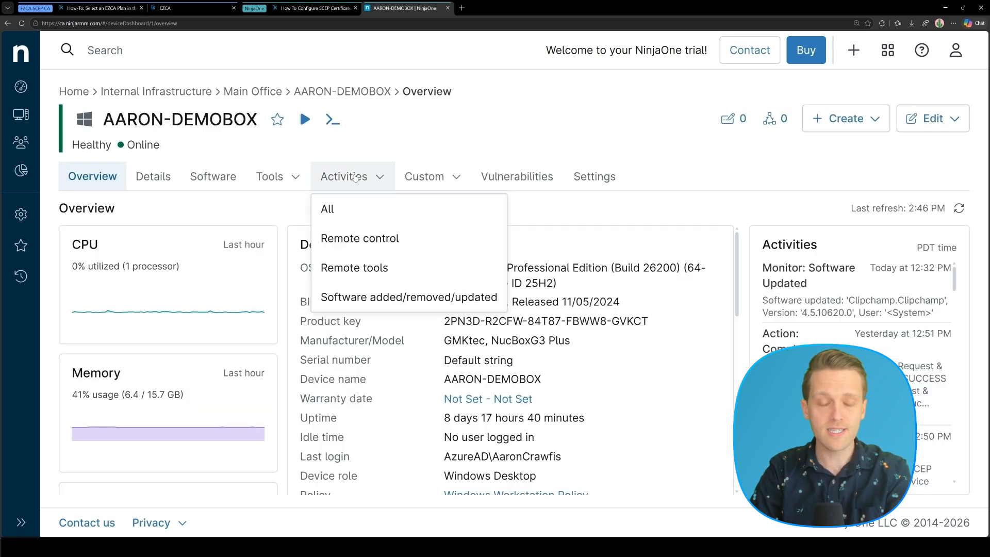
click(339, 215)
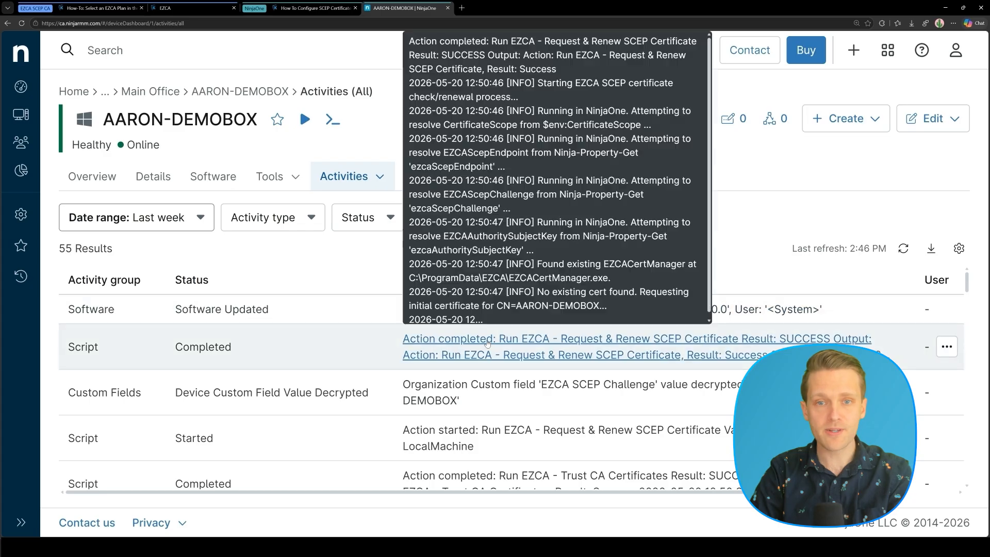
Open the SCEP certificate run's log and highlight its final 'Certificate issued successfully.' line.
click(467, 345)
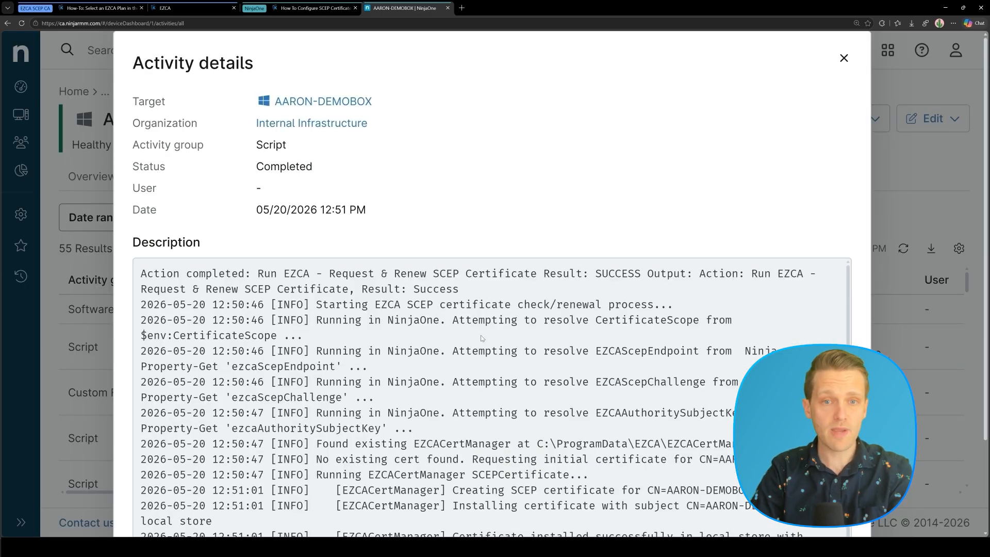
scroll(482, 338, down, 1)
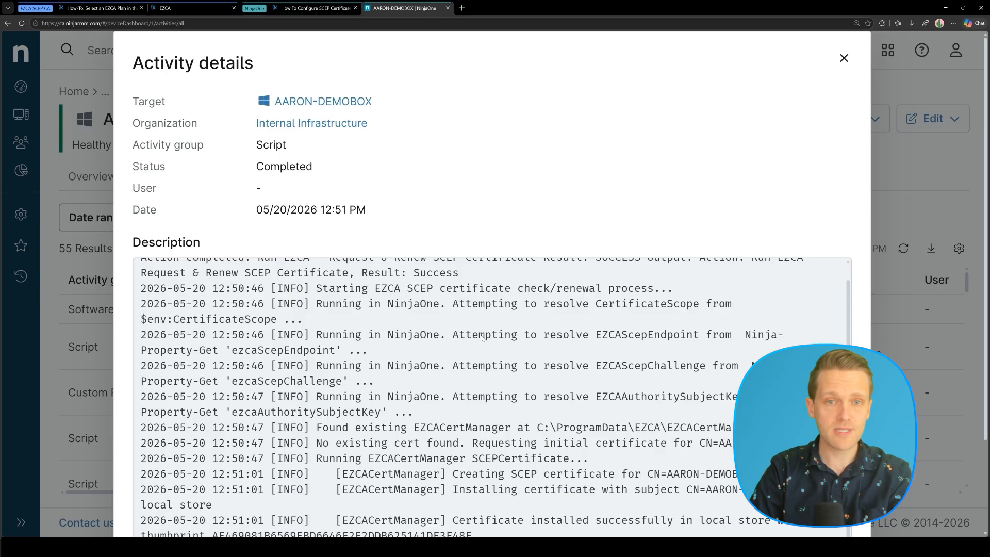
scroll(482, 339, down, 2)
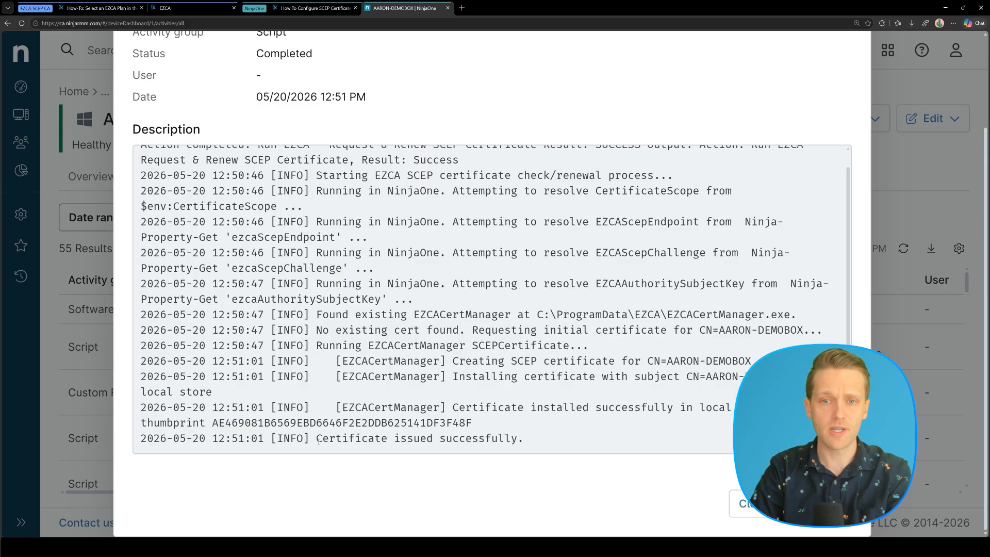
drag(319, 442, 531, 442)
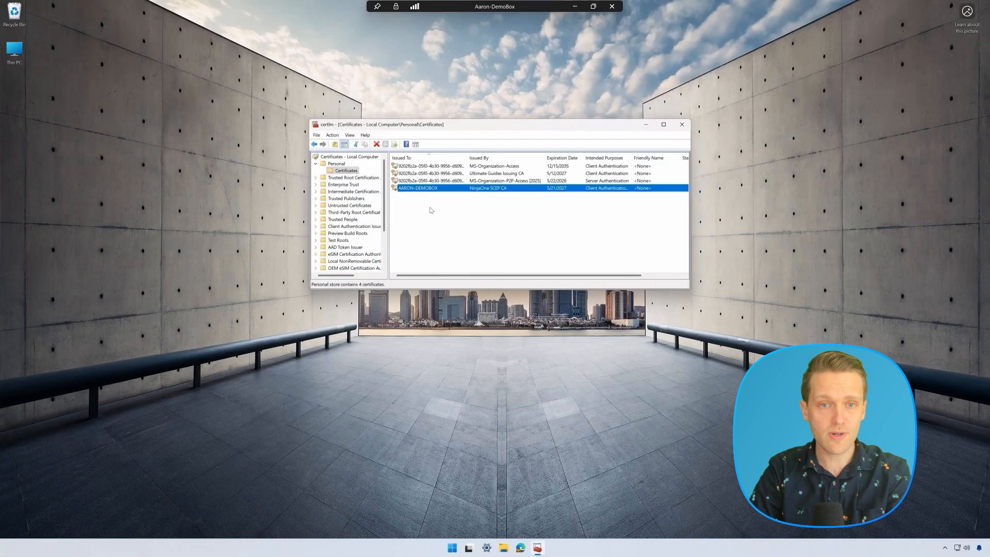
Open the NinjaOne SCEP CA-issued certificate, view its Subject Alternative Name and certification path.
double_click(431, 188)
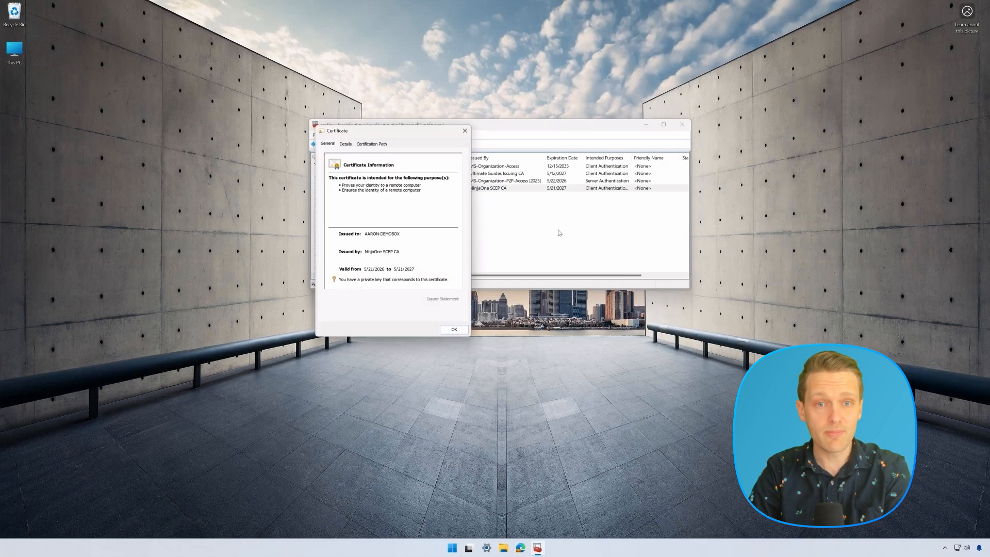
click(351, 145)
scroll(437, 217, down, 3)
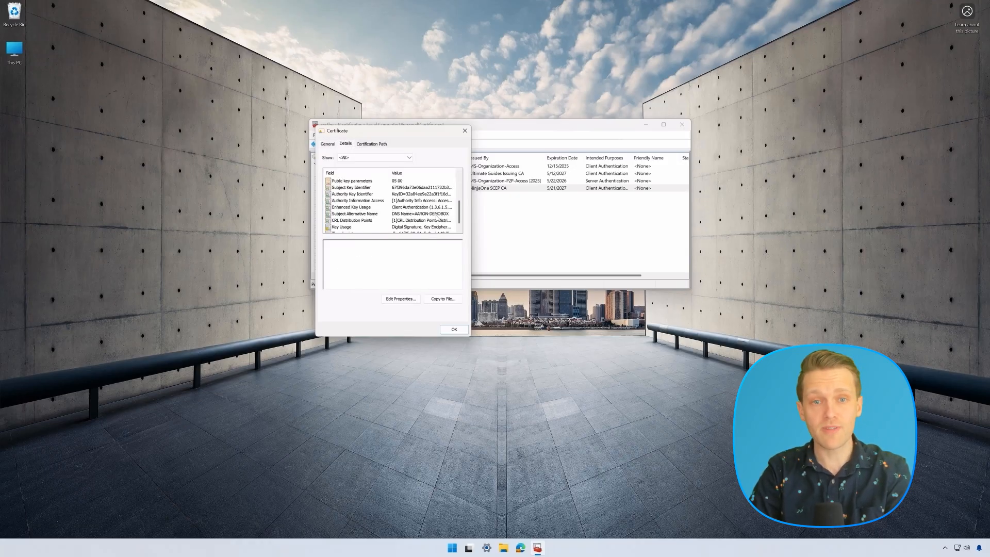
click(437, 214)
scroll(437, 217, up, 2)
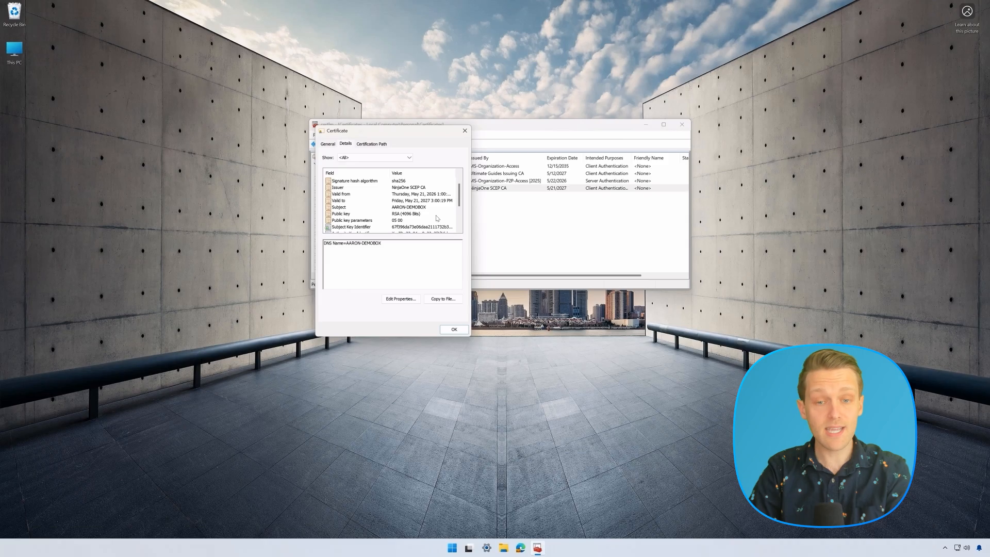
click(362, 144)
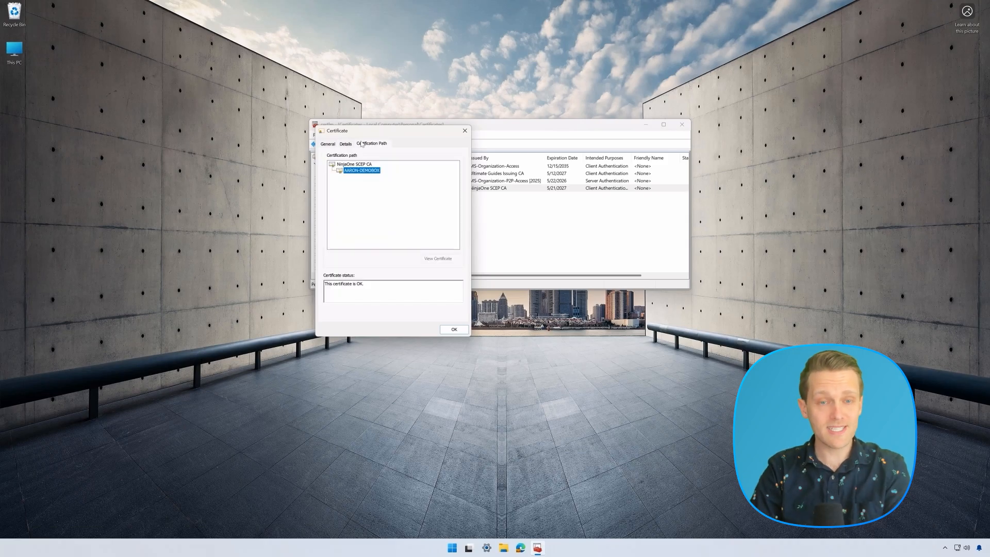
click(354, 164)
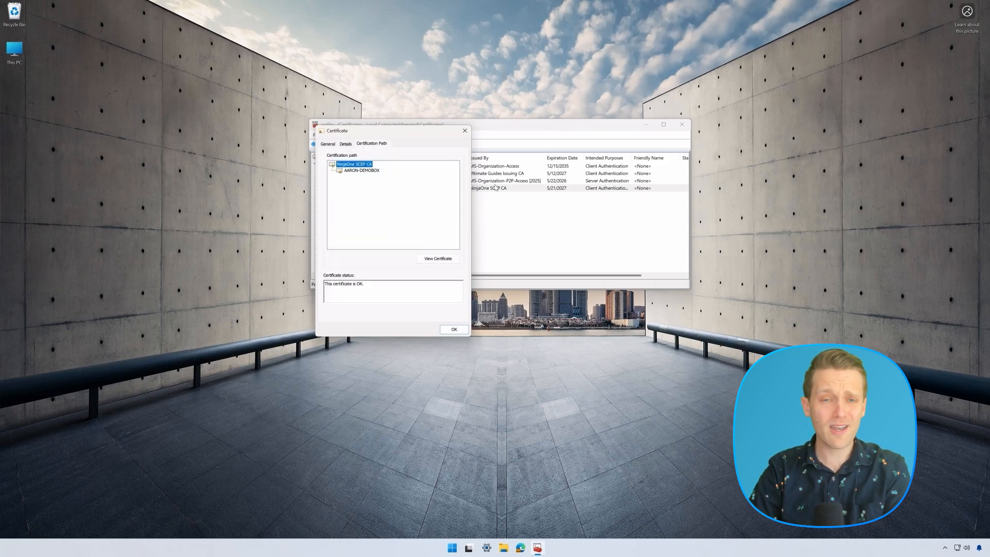